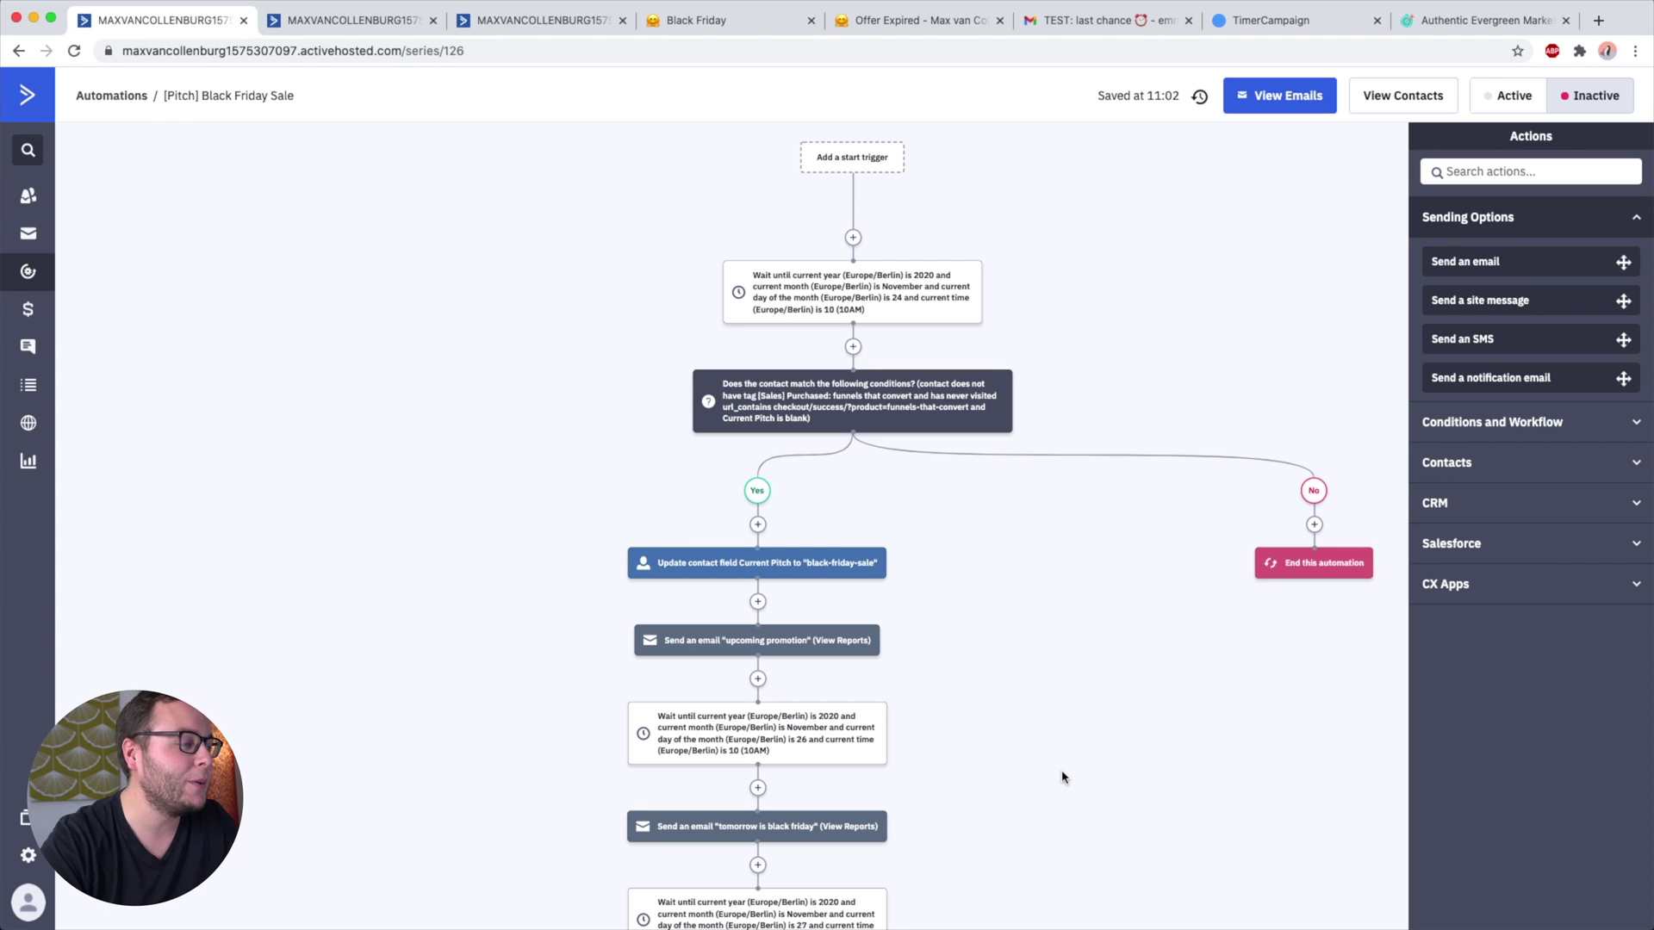
Look through the Black Friday Sale automation from its start trigger down to the "last chance" email branch.
scroll(1064, 778, "down", 1)
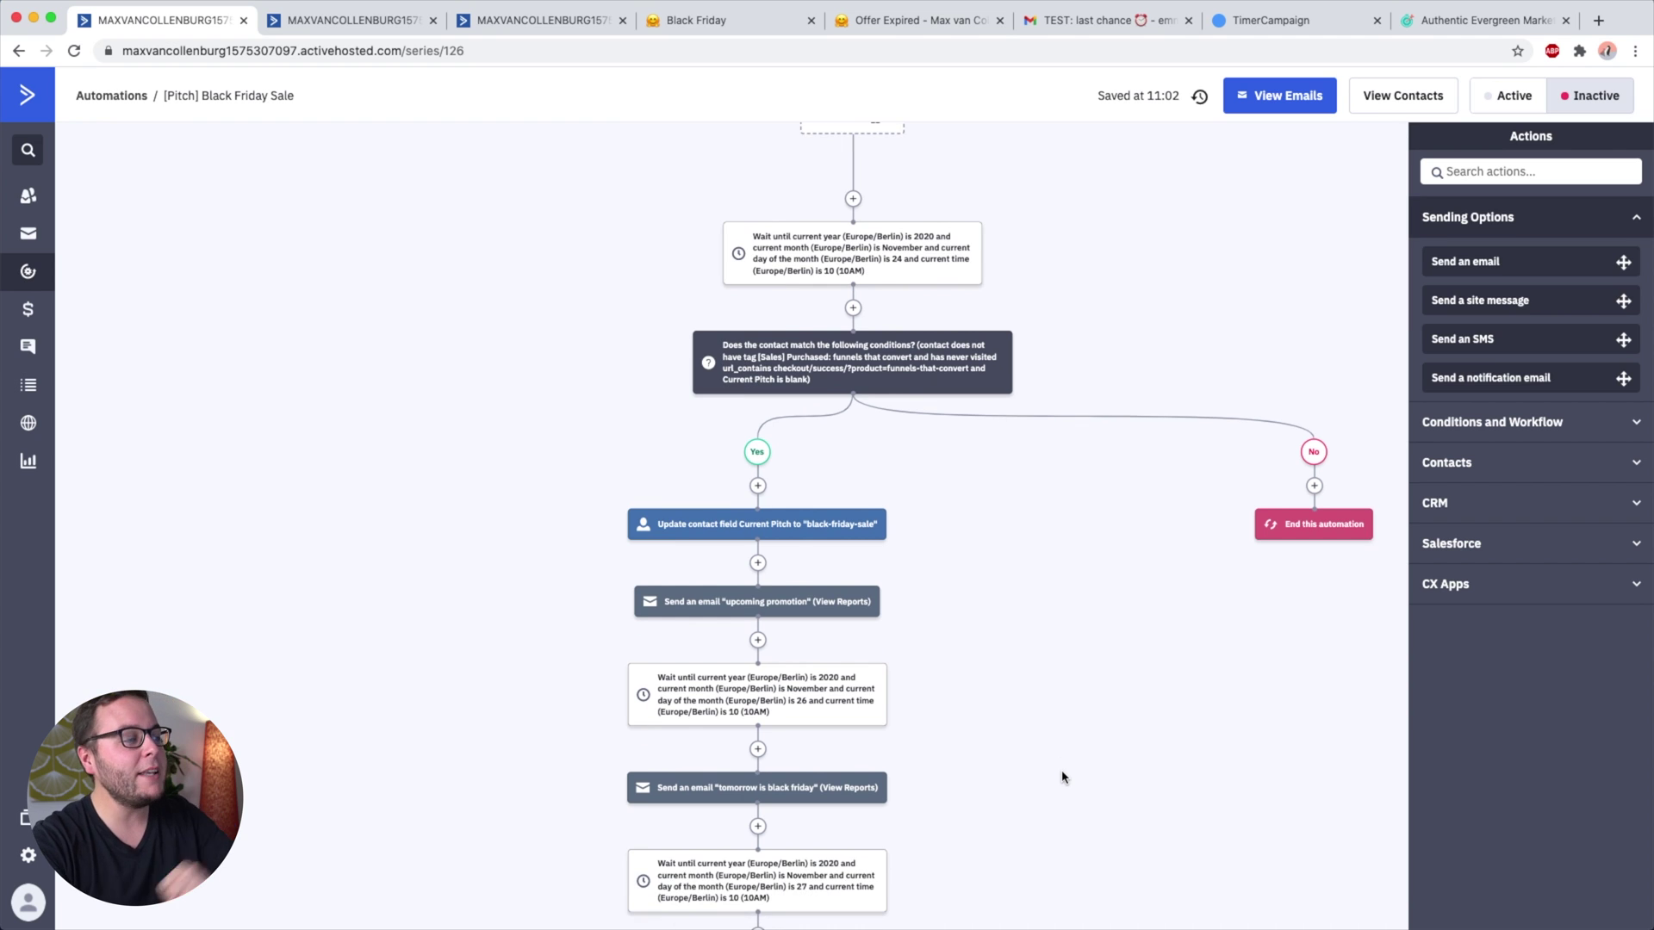
scroll(1064, 778, "down", 4)
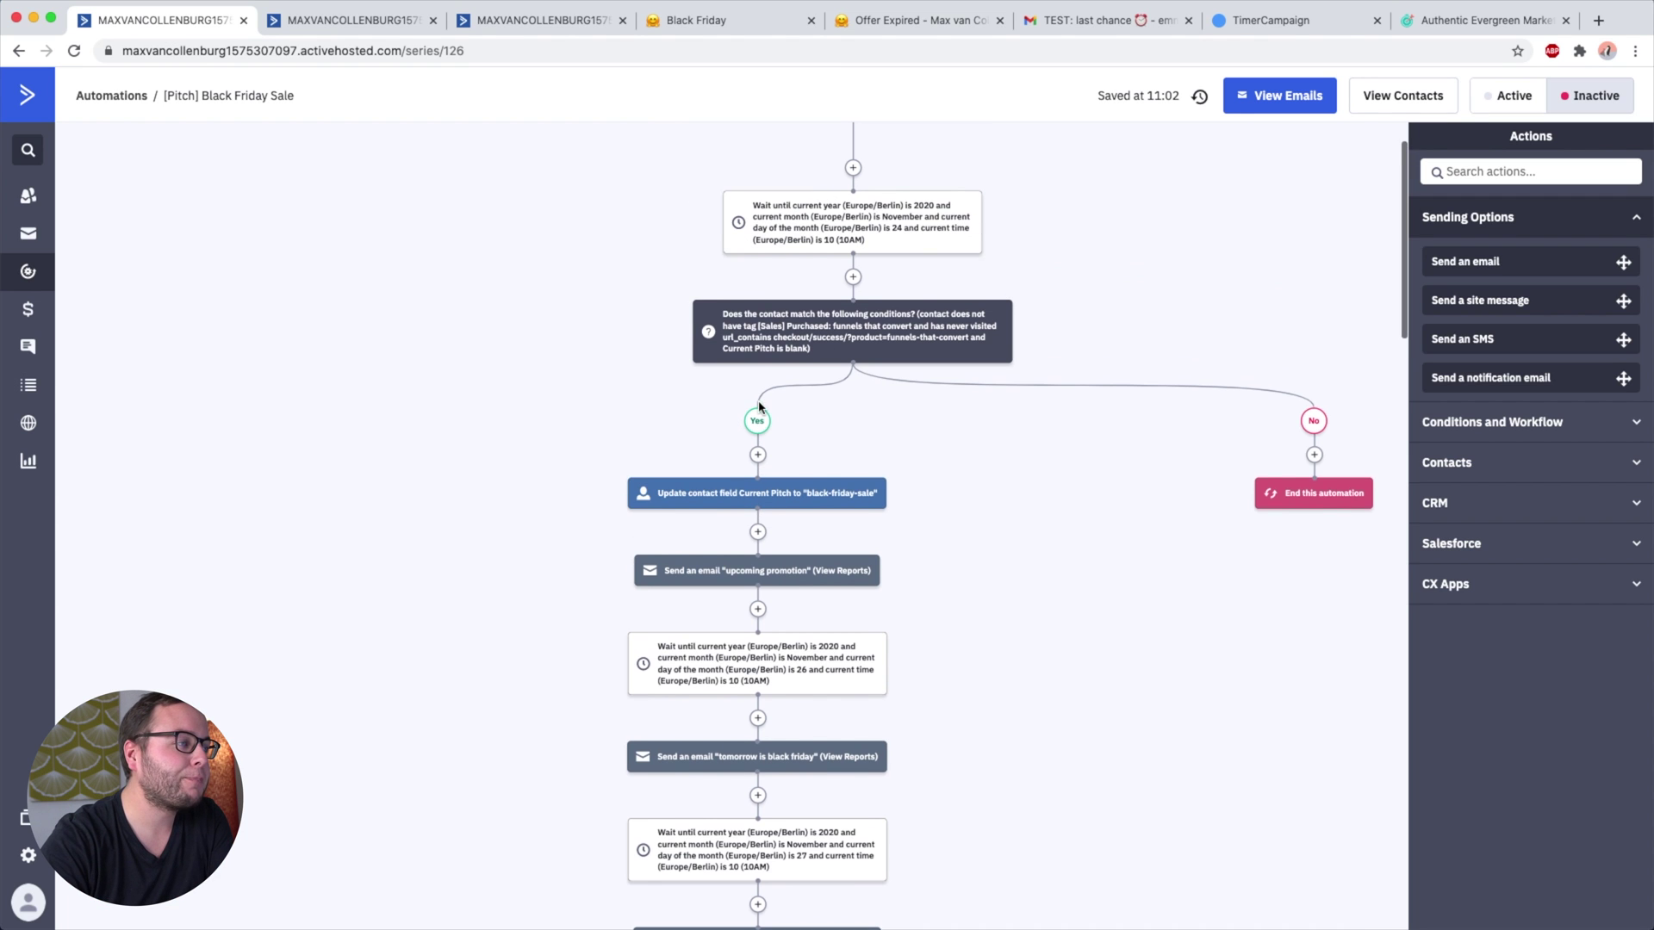
scroll(861, 284, "up", 4)
scroll(879, 353, "down", 4)
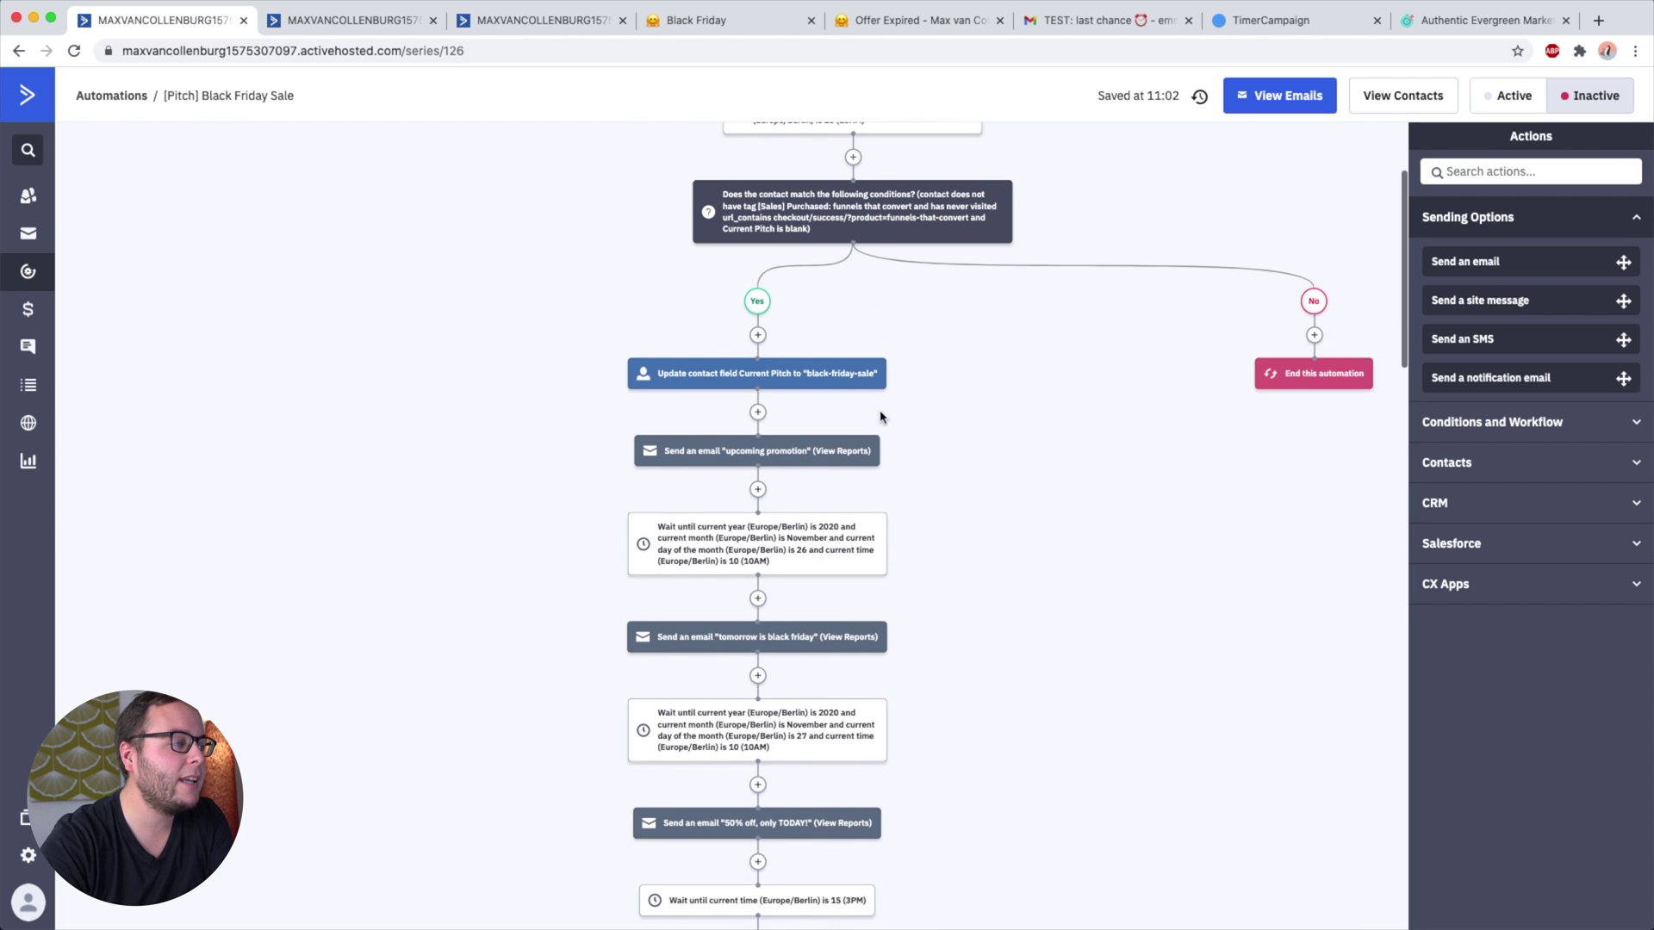
mouse_move(787, 461)
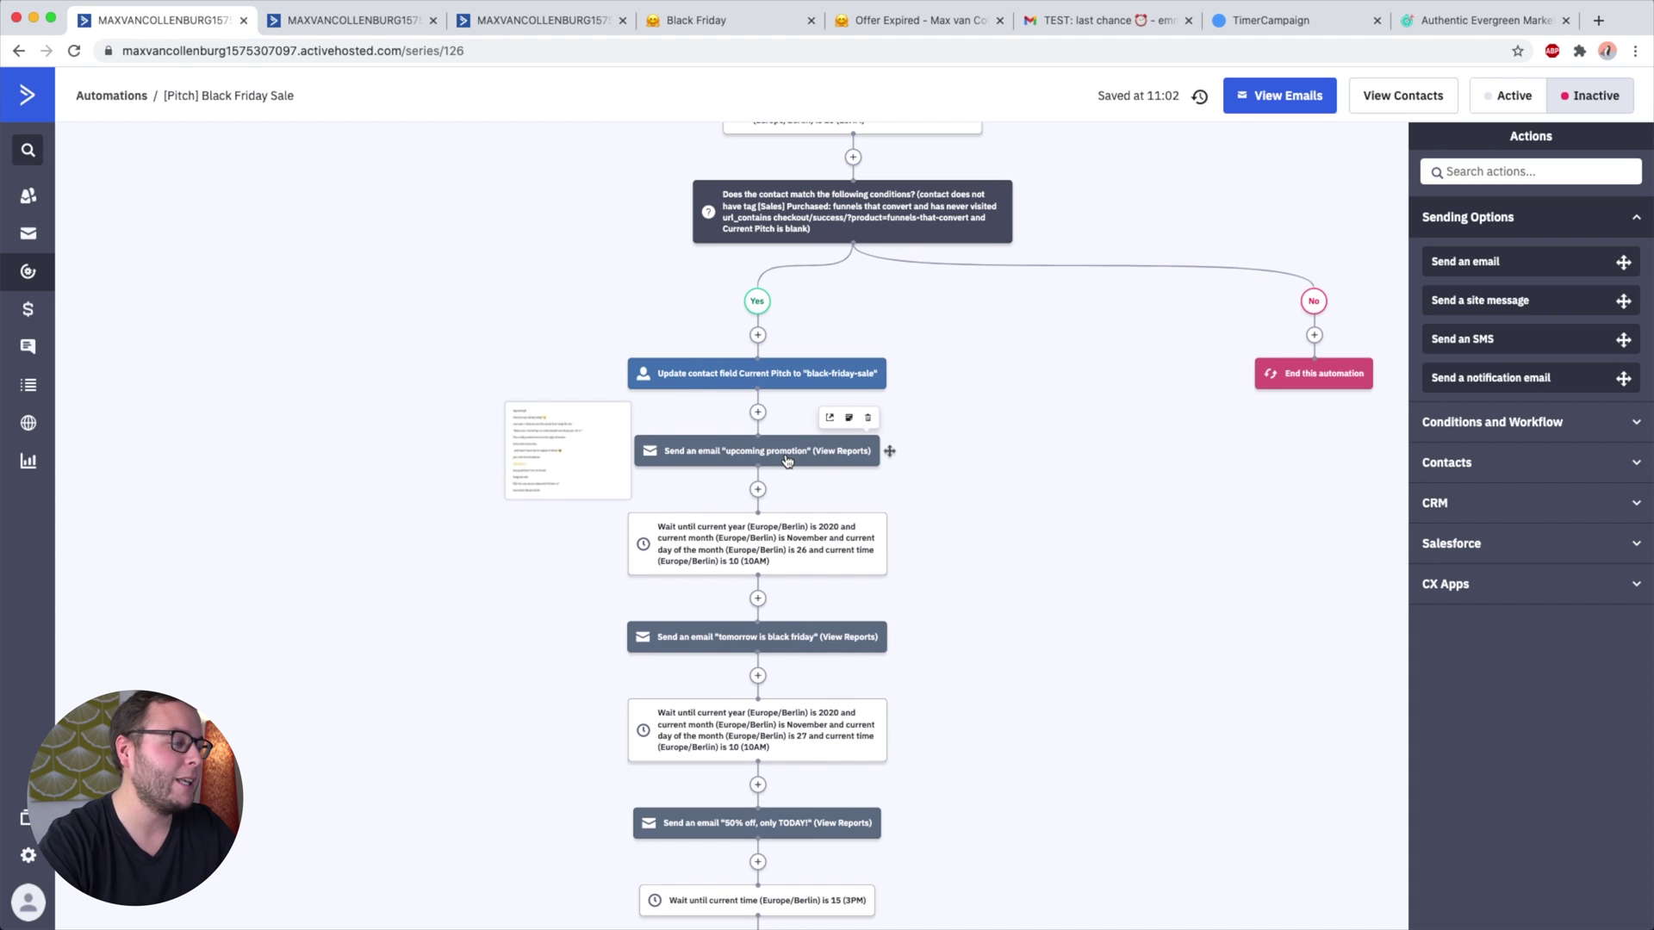
scroll(787, 461, "down", 2)
mouse_move(794, 564)
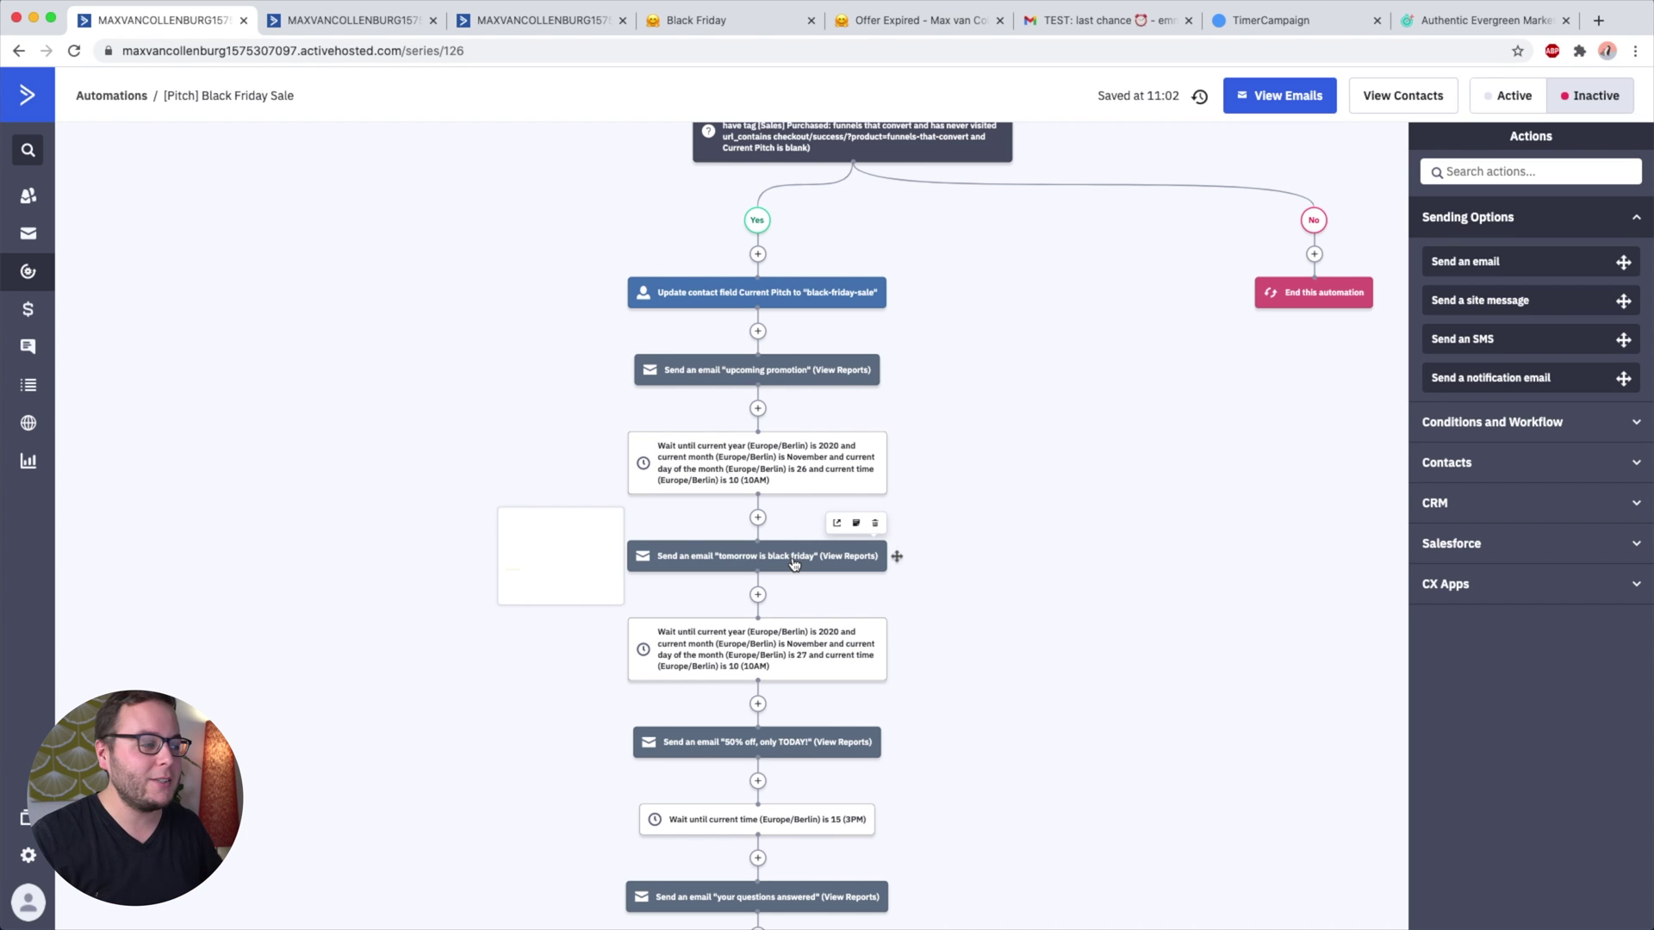
scroll(793, 564, "down", 3)
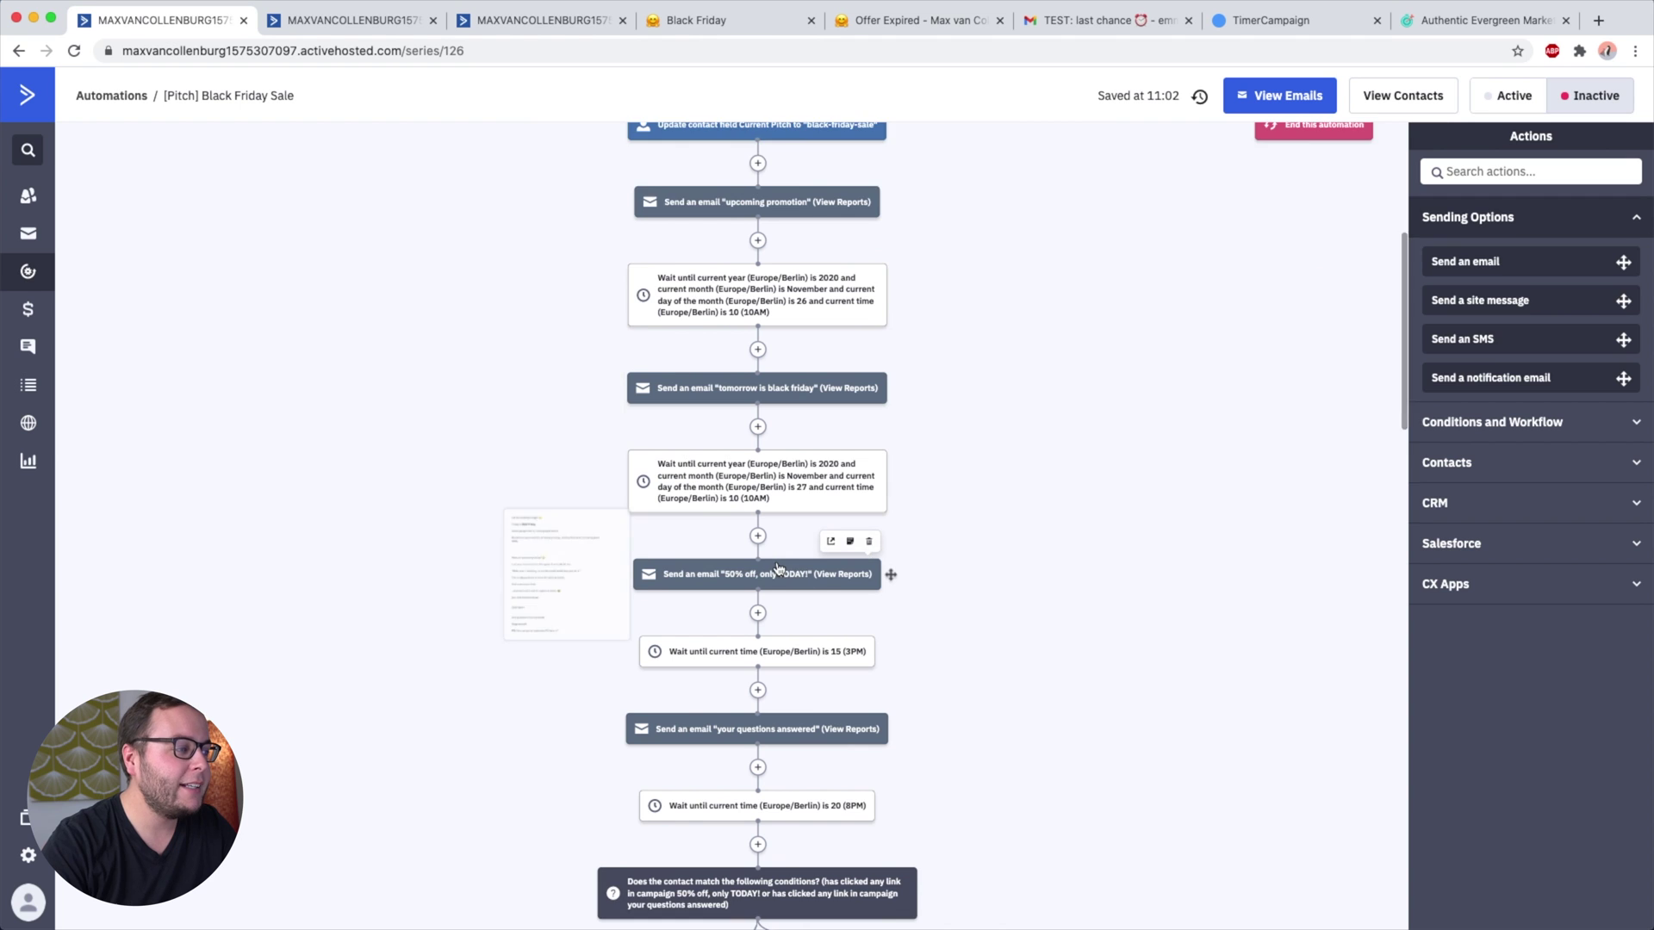
scroll(823, 671, "down", 2)
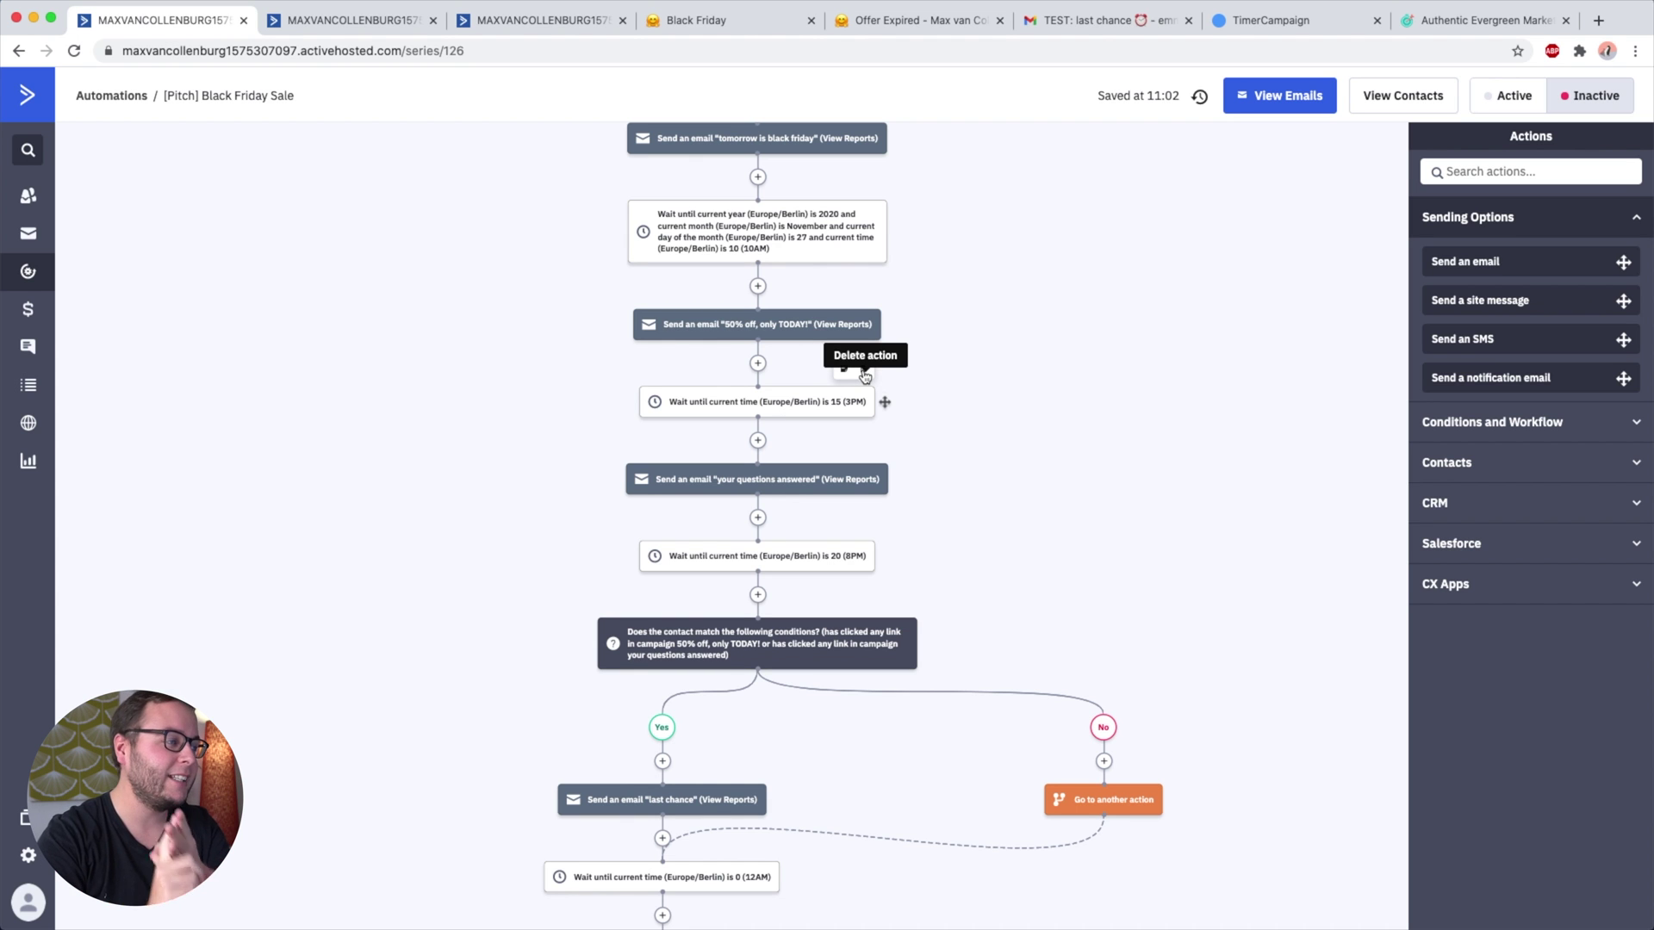
Inspect the date and time conditions of the first wait step, then close them without changes.
scroll(865, 377, "up", 8)
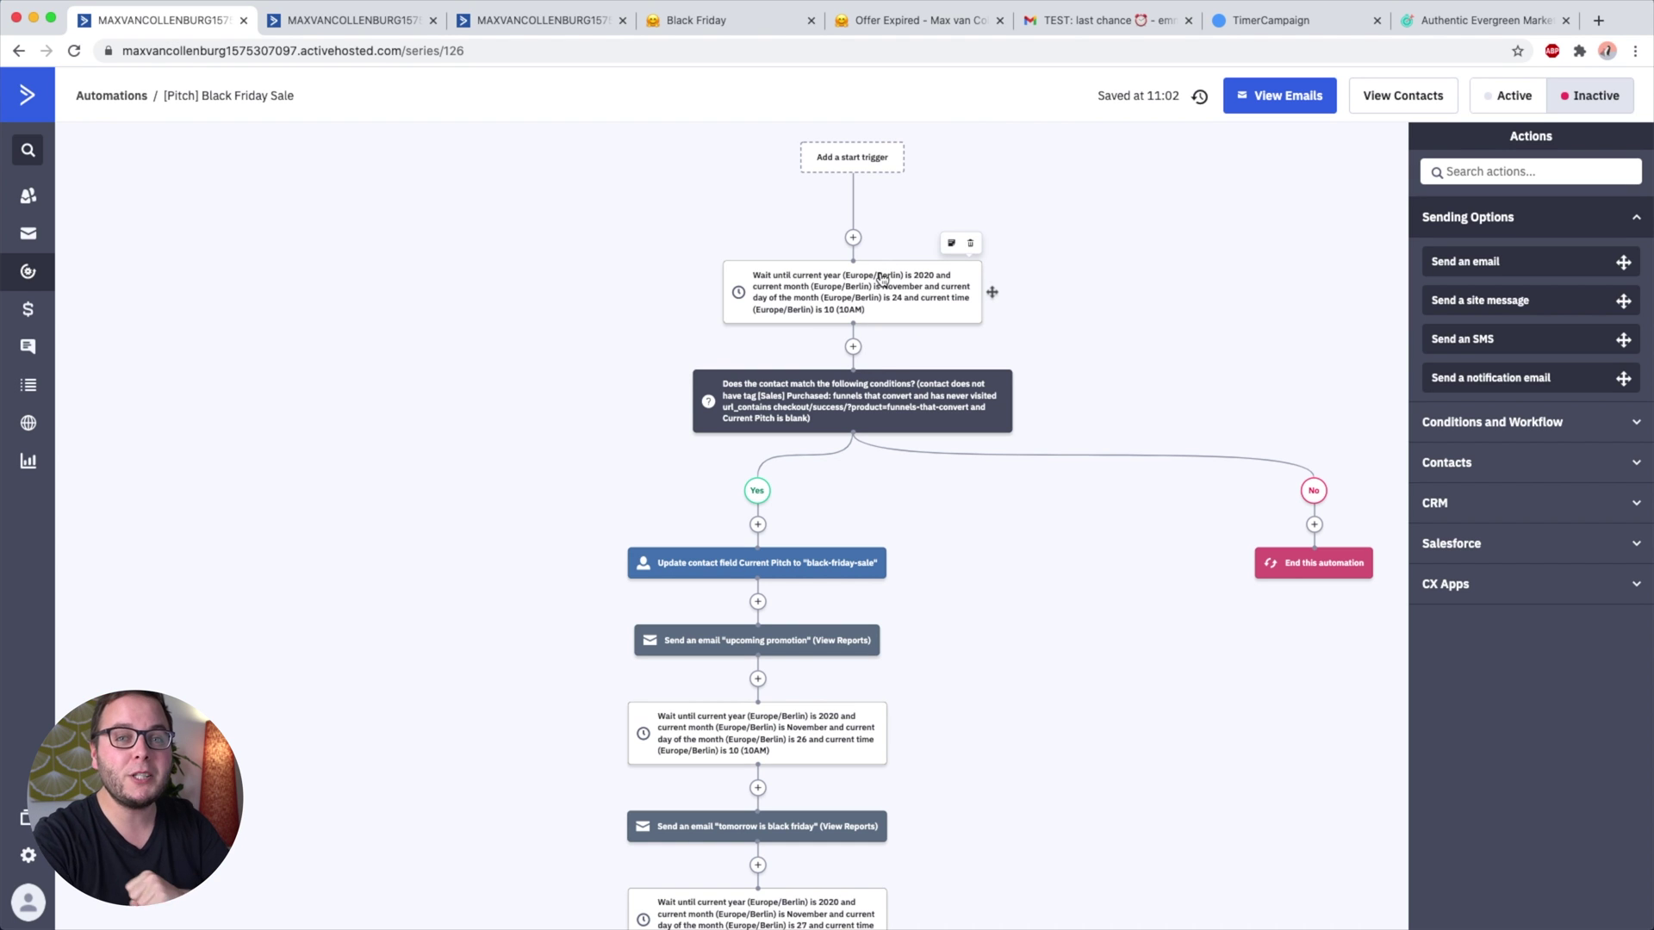
scroll(821, 287, "up", 3)
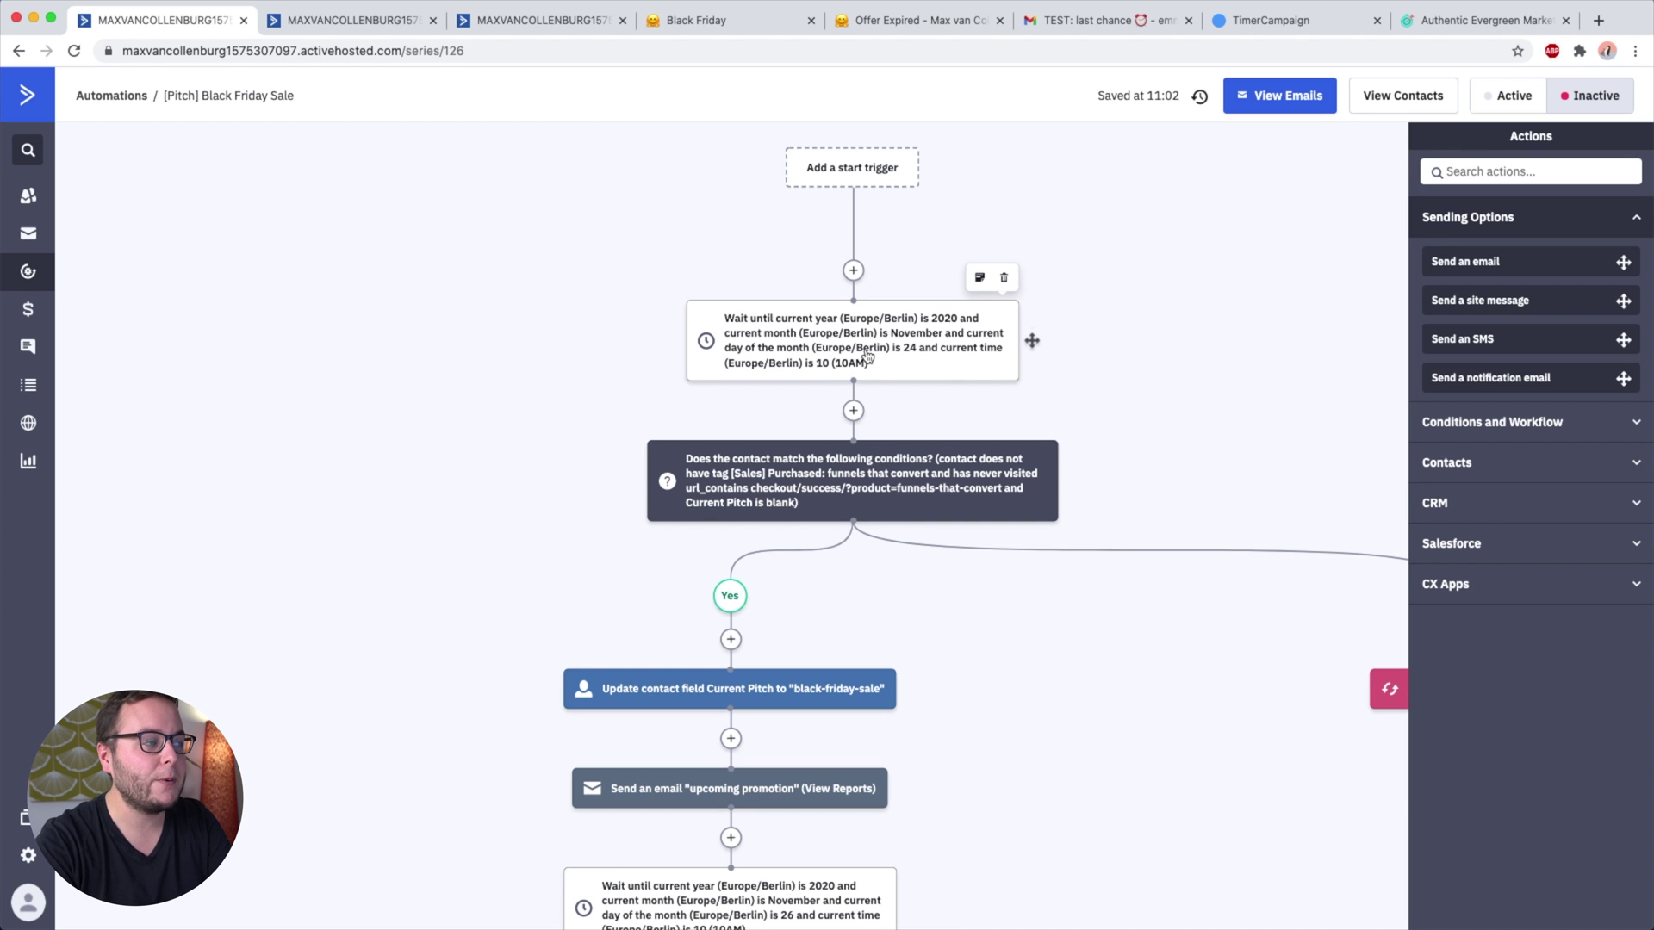
left_click(821, 339)
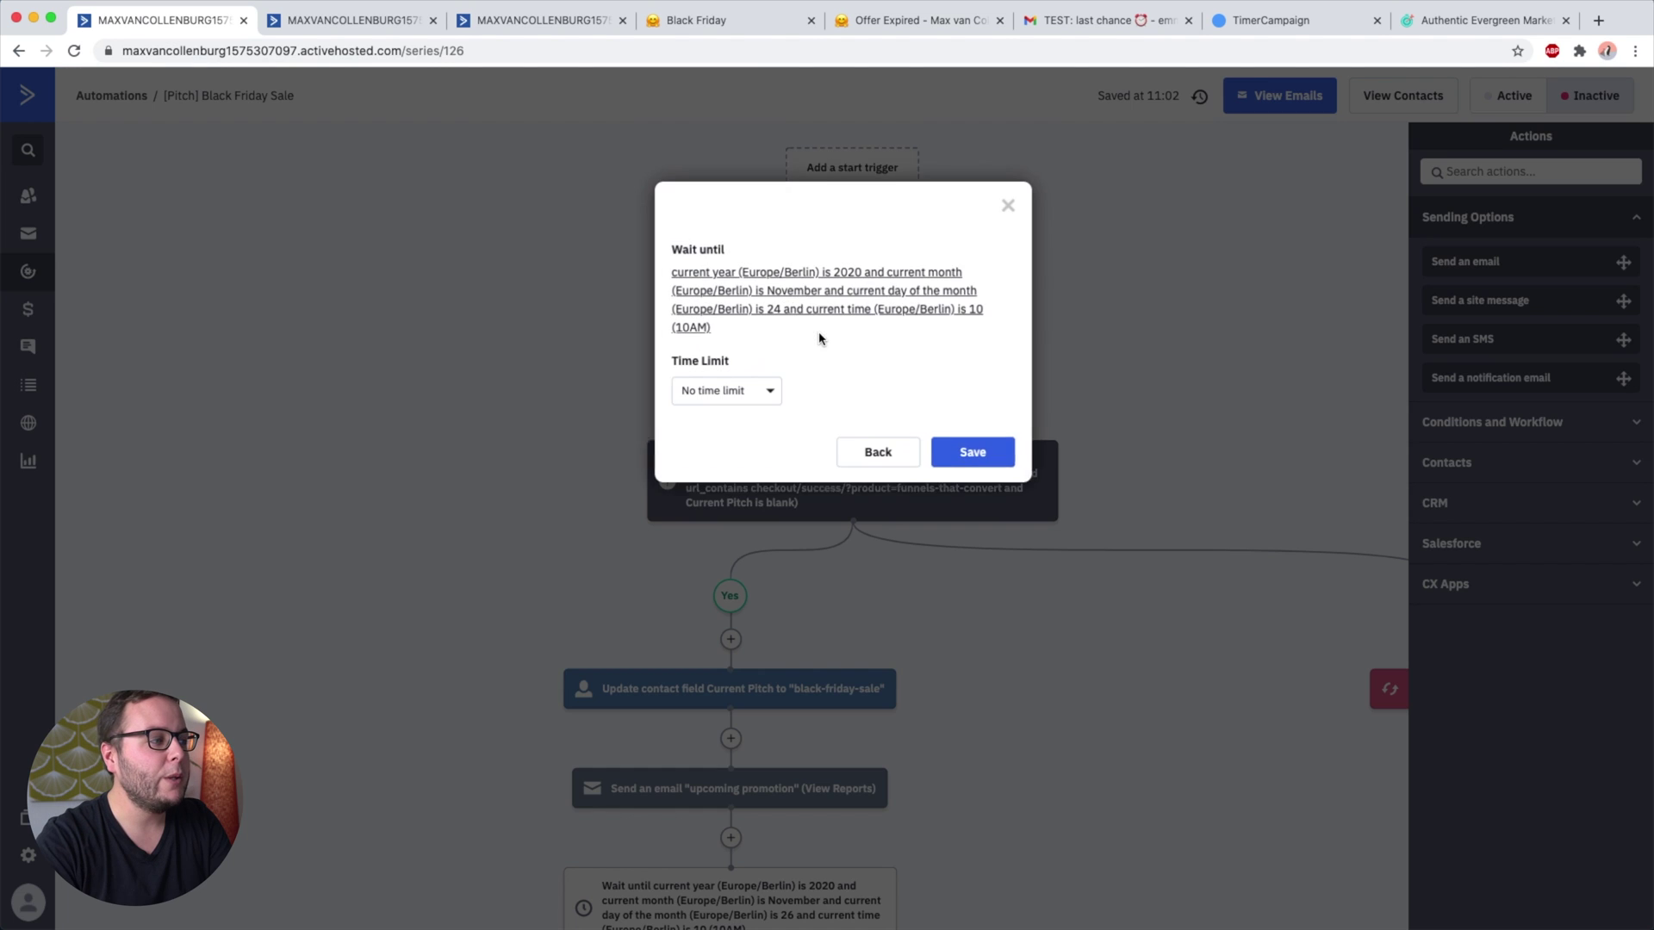
left_click(771, 291)
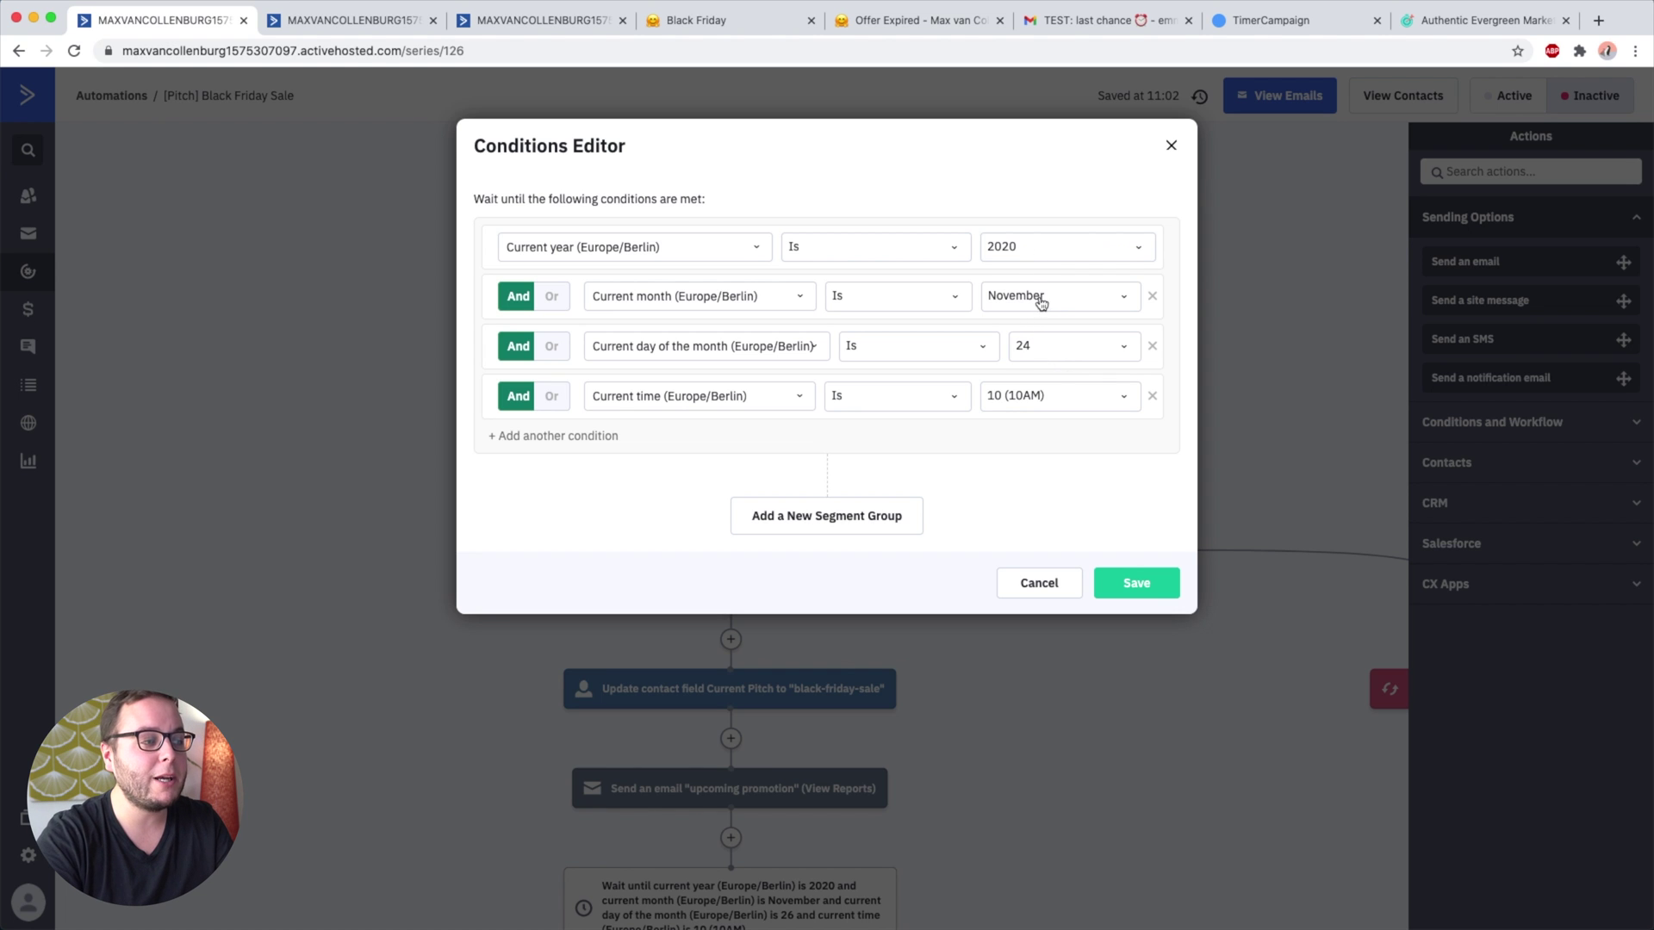
left_click(1228, 253)
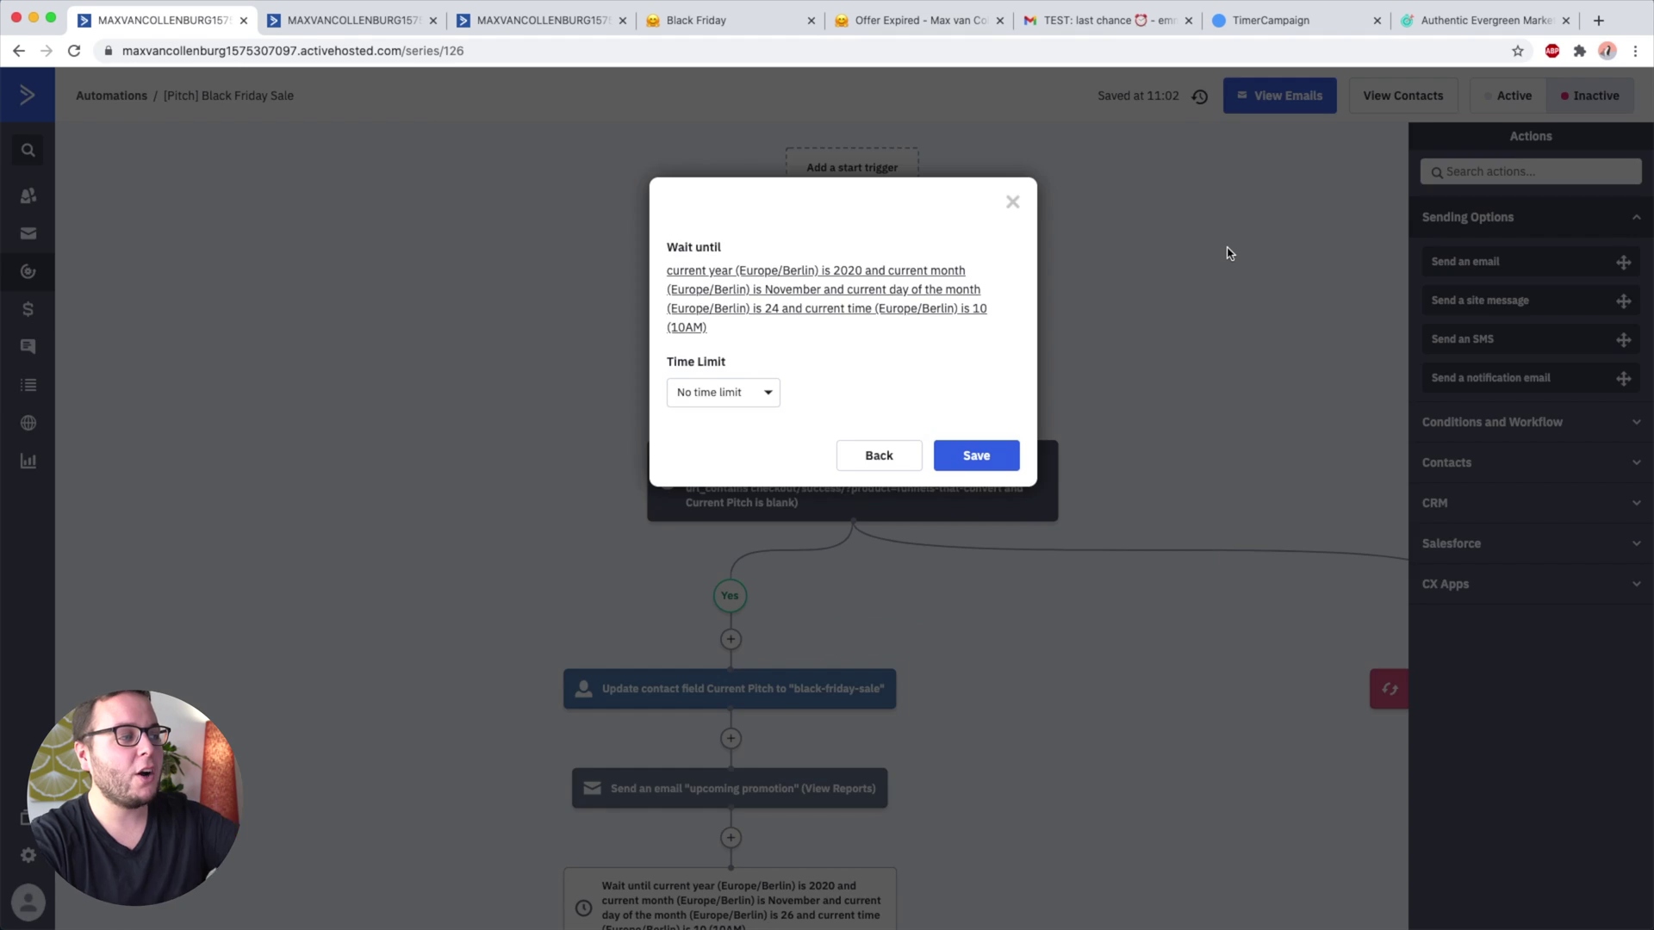
left_click(1228, 253)
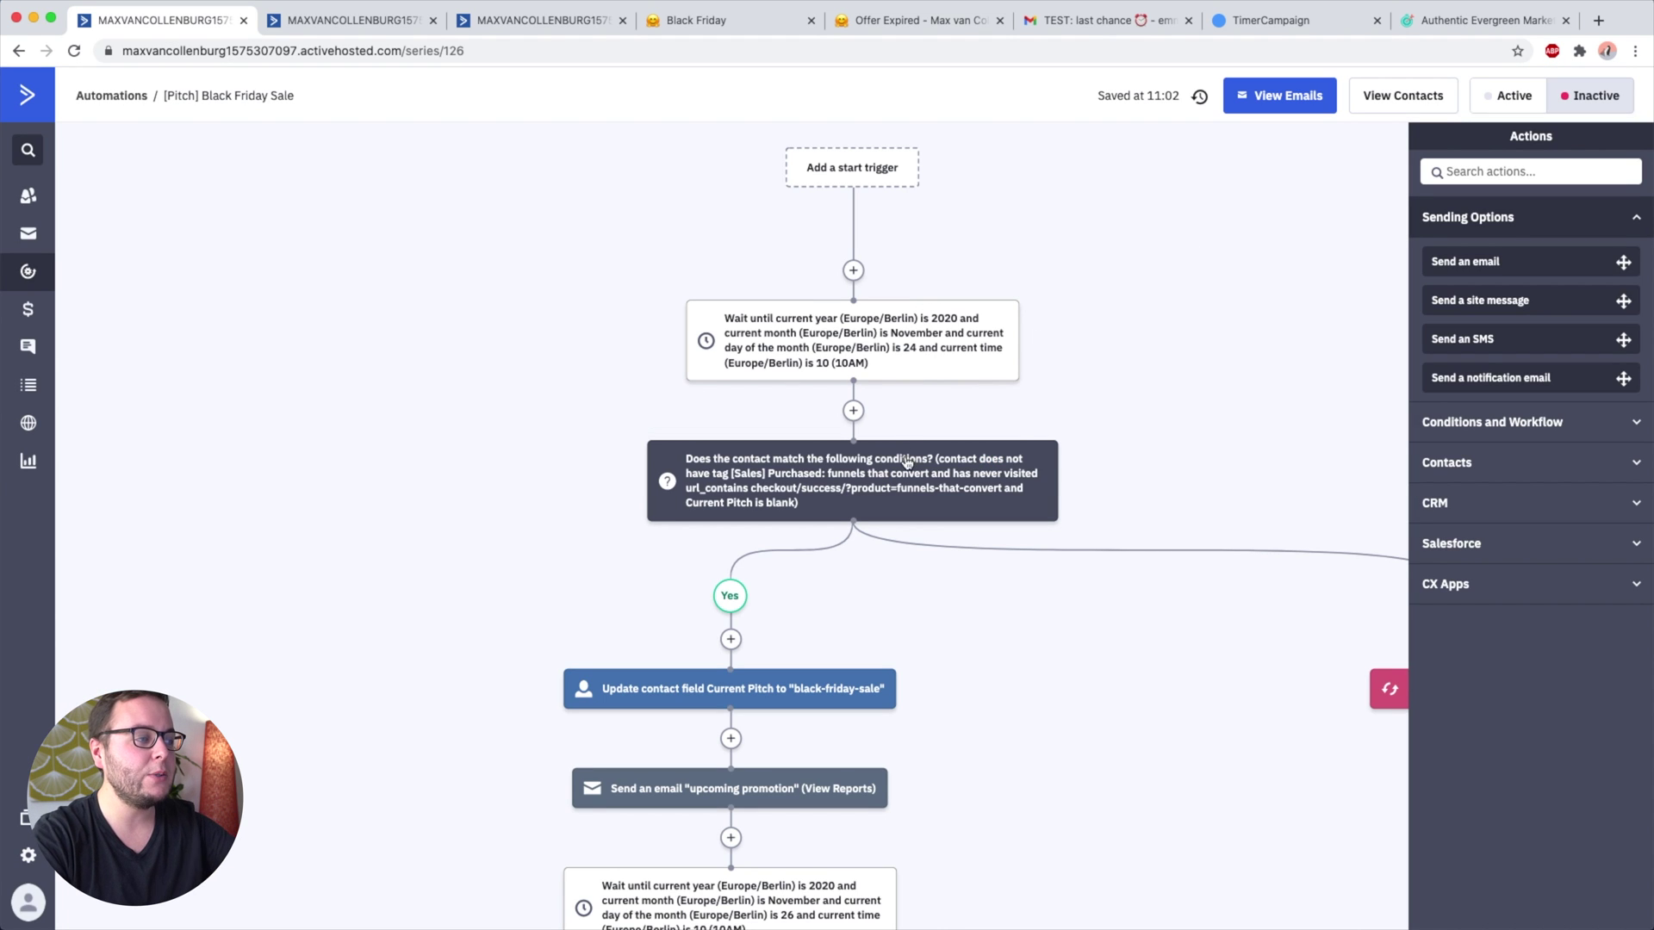
Inspect the tag, visited URL and Current Pitch conditions of the first if/else split, then close them without changes.
scroll(904, 476, "right", 3)
scroll(904, 476, "right", 1)
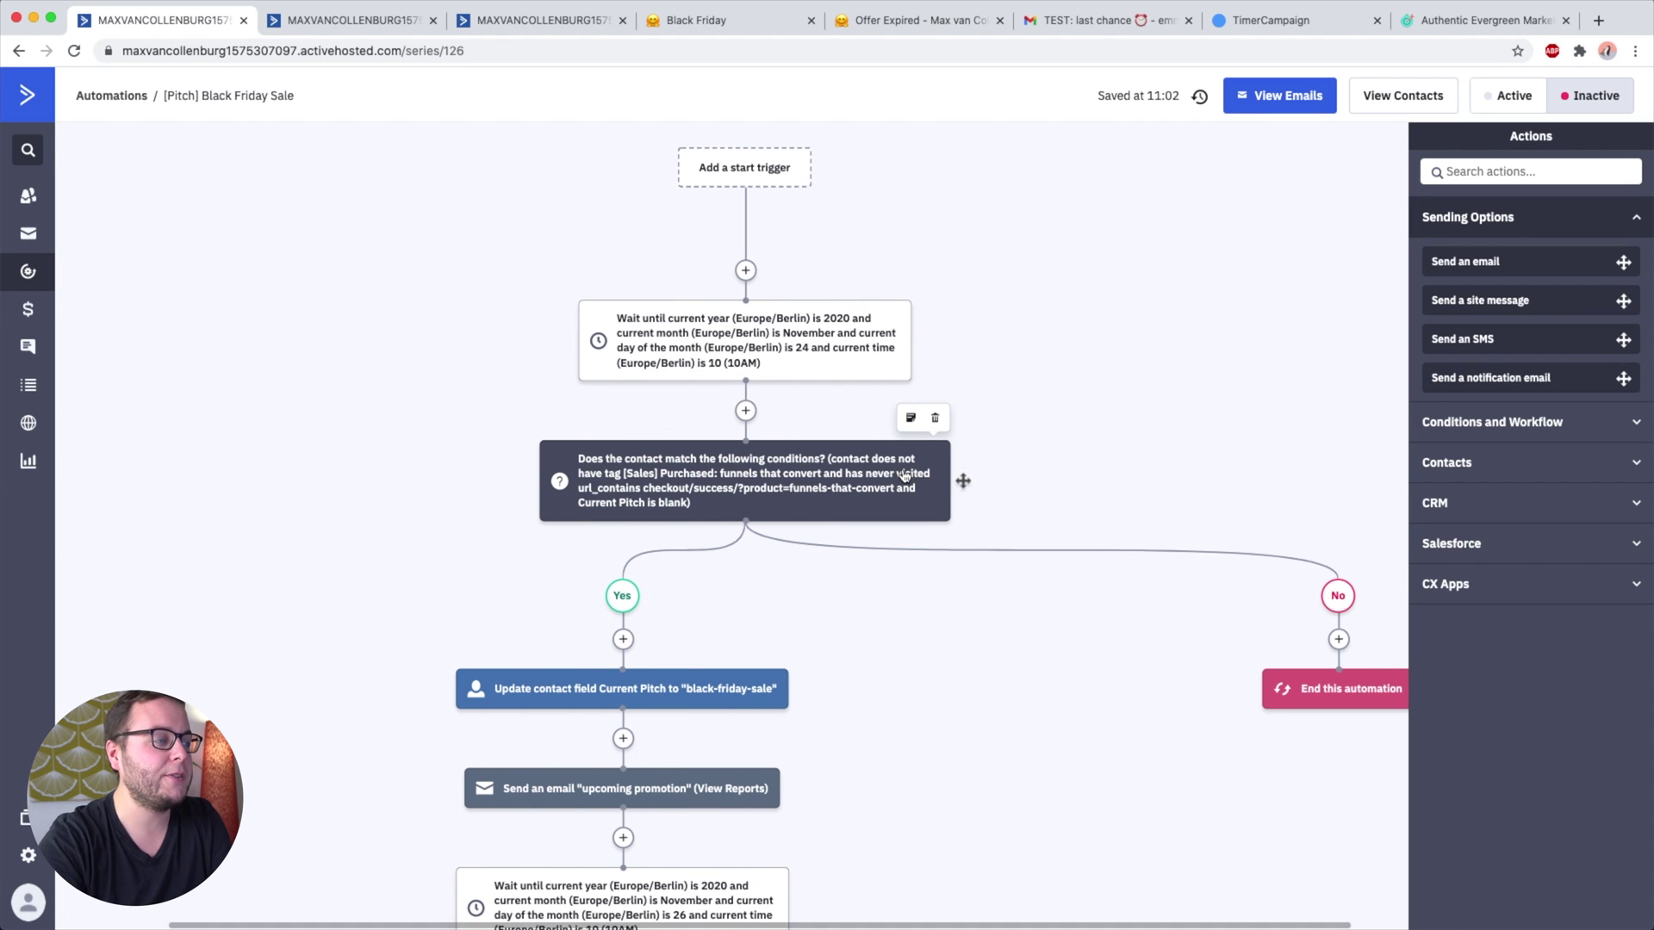
left_click(765, 488)
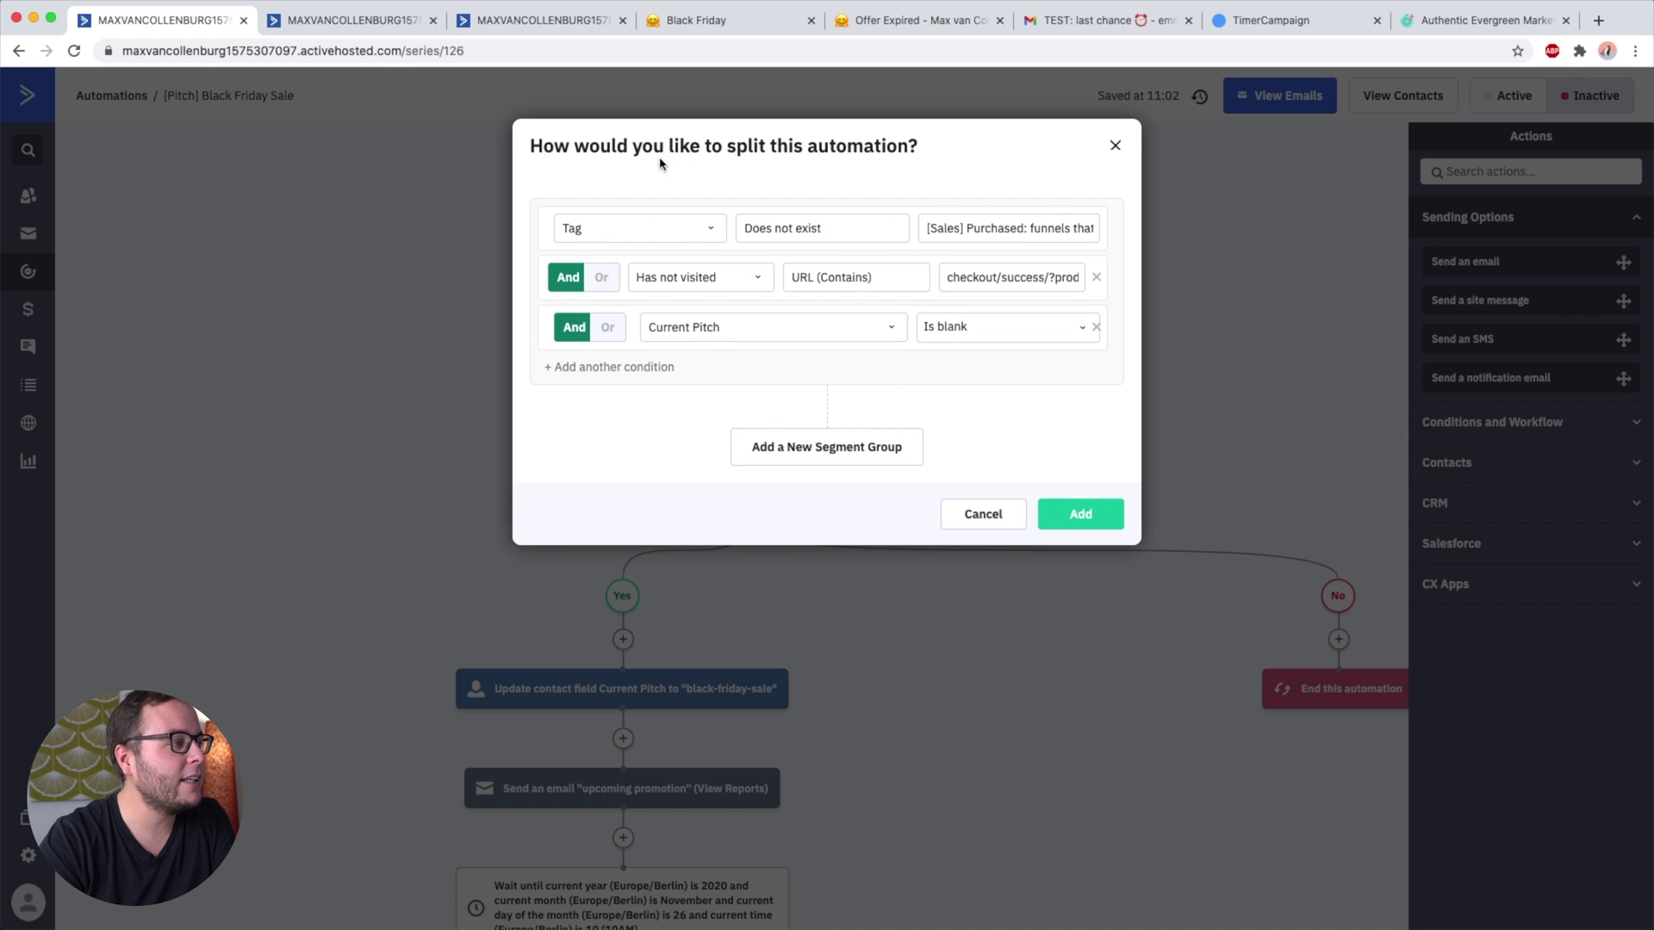
left_click(1006, 229)
left_click_drag(989, 229, 1122, 230)
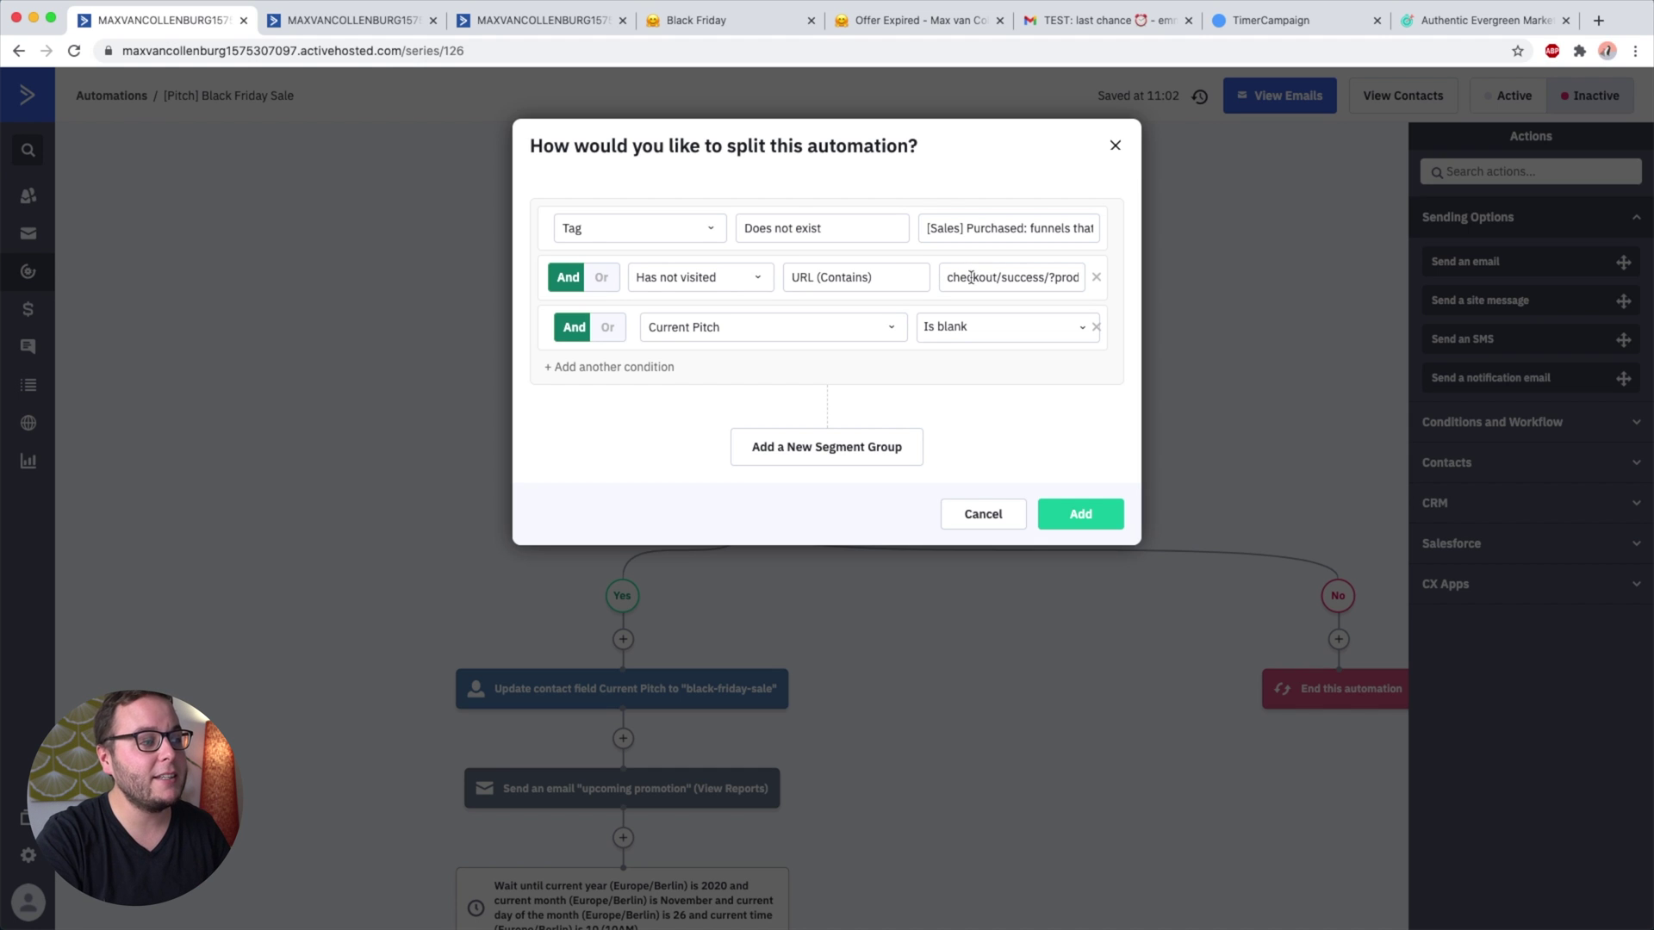
left_click(1030, 278)
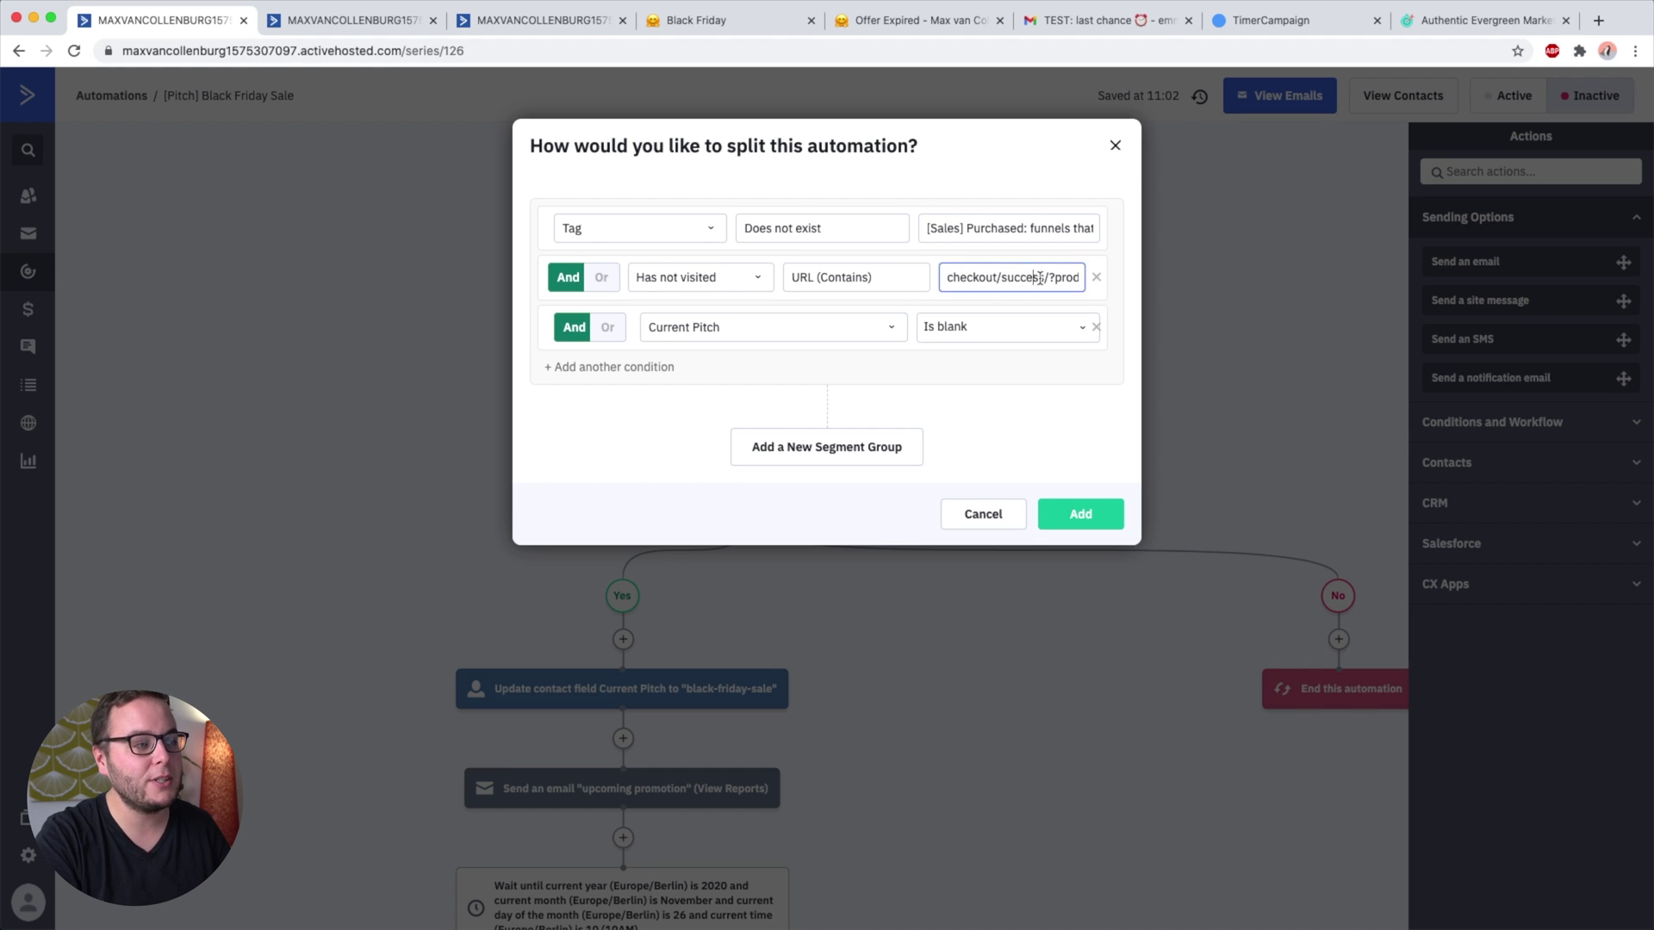
triple_click(1076, 278)
left_click(1012, 278)
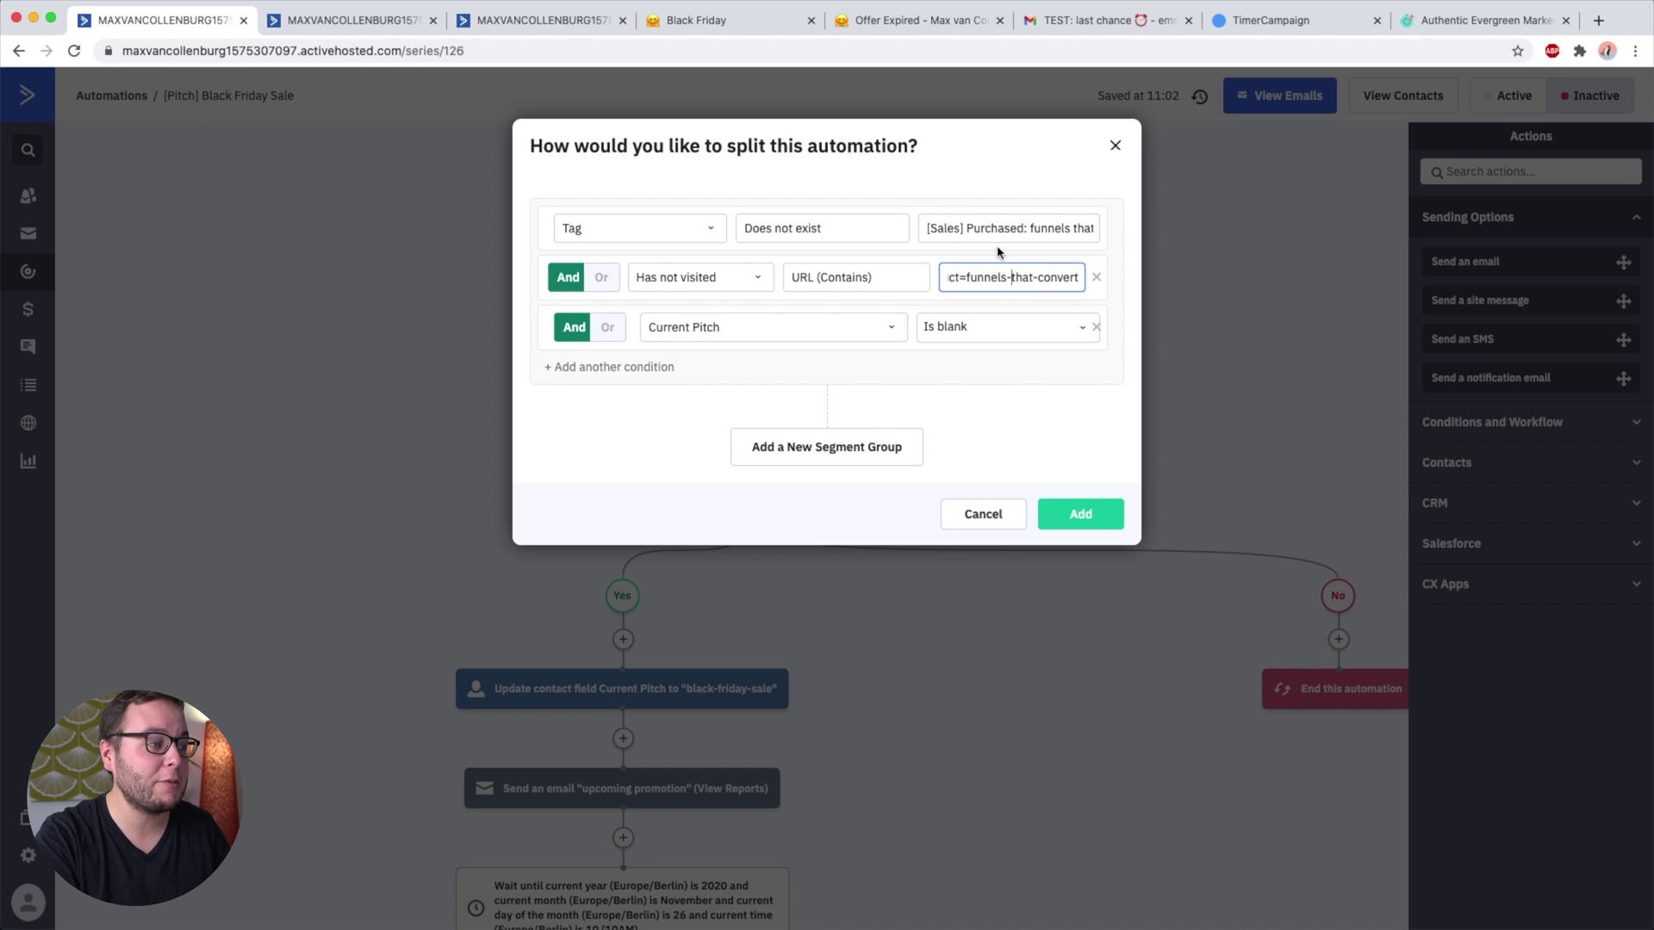
left_click(957, 260)
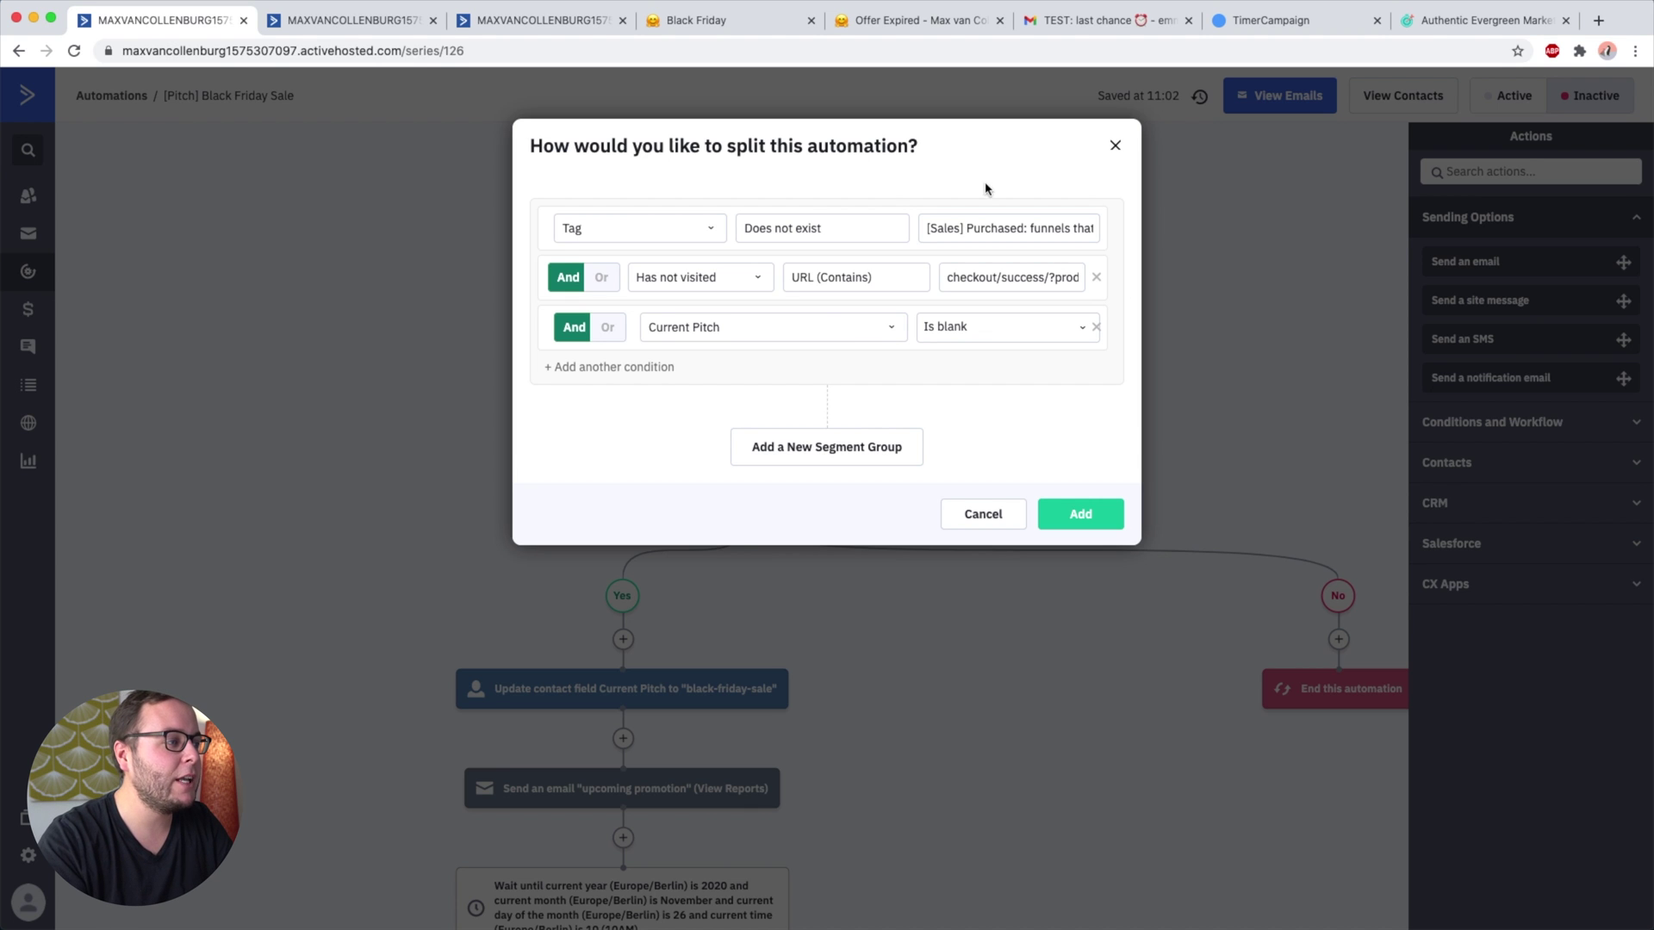
key("Escape")
Examine the Yes branch from the Current Pitch update through the "upcoming promotion" and "tomorrow is black friday" emails.
scroll(861, 482, "down", 2)
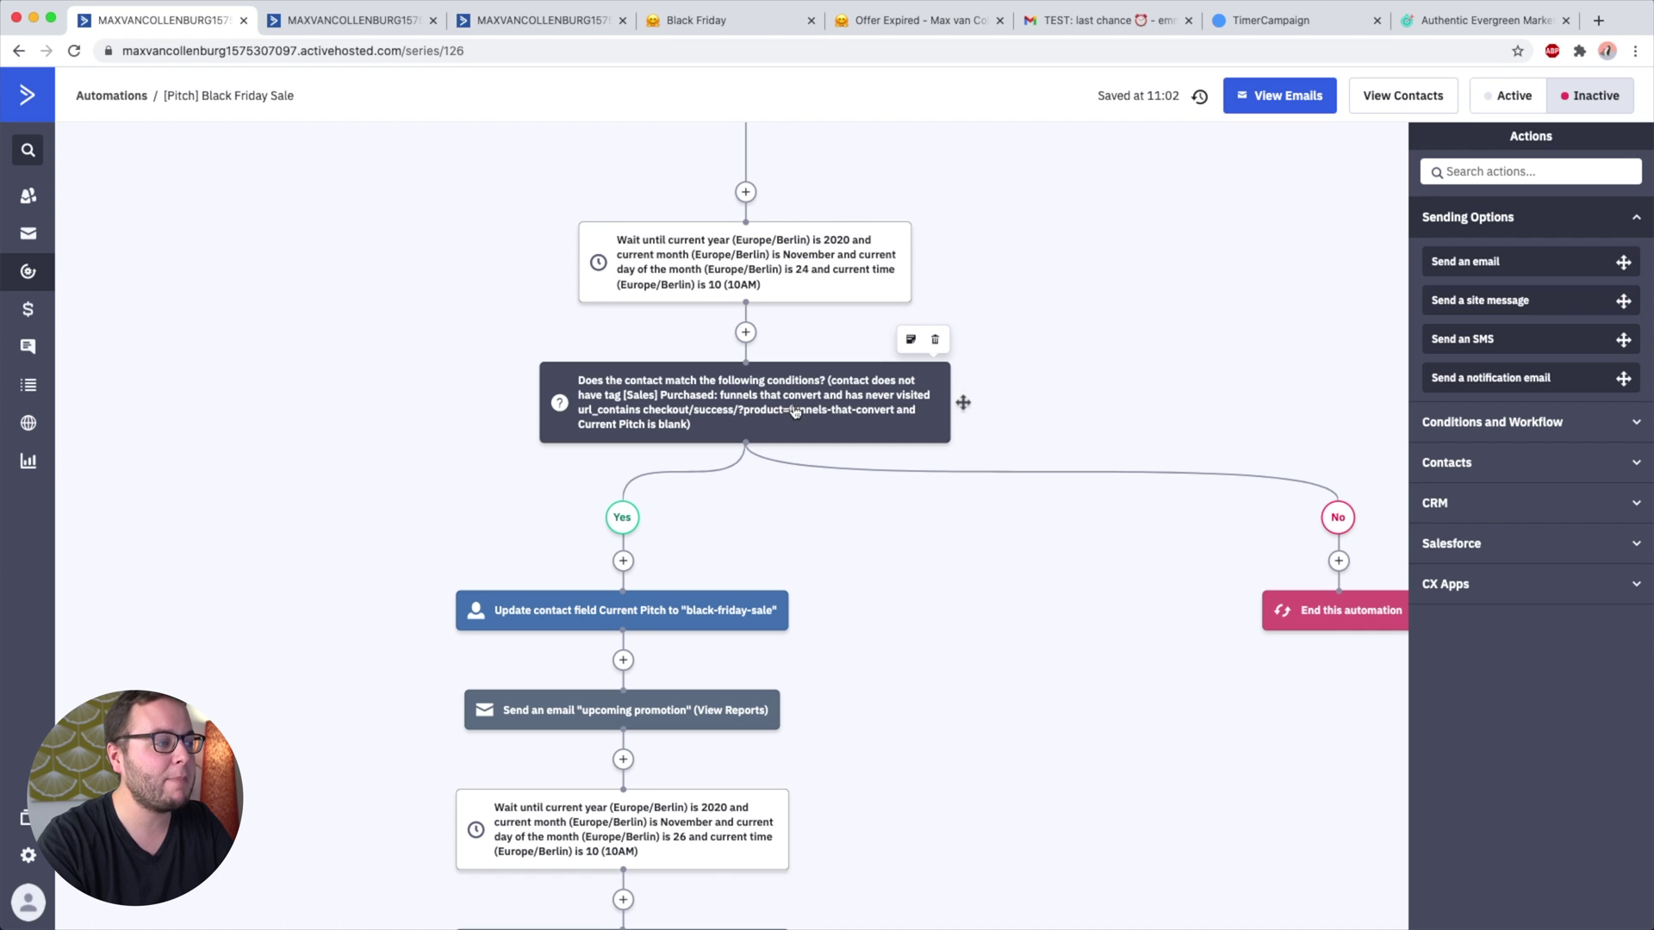
scroll(709, 439, "down", 1)
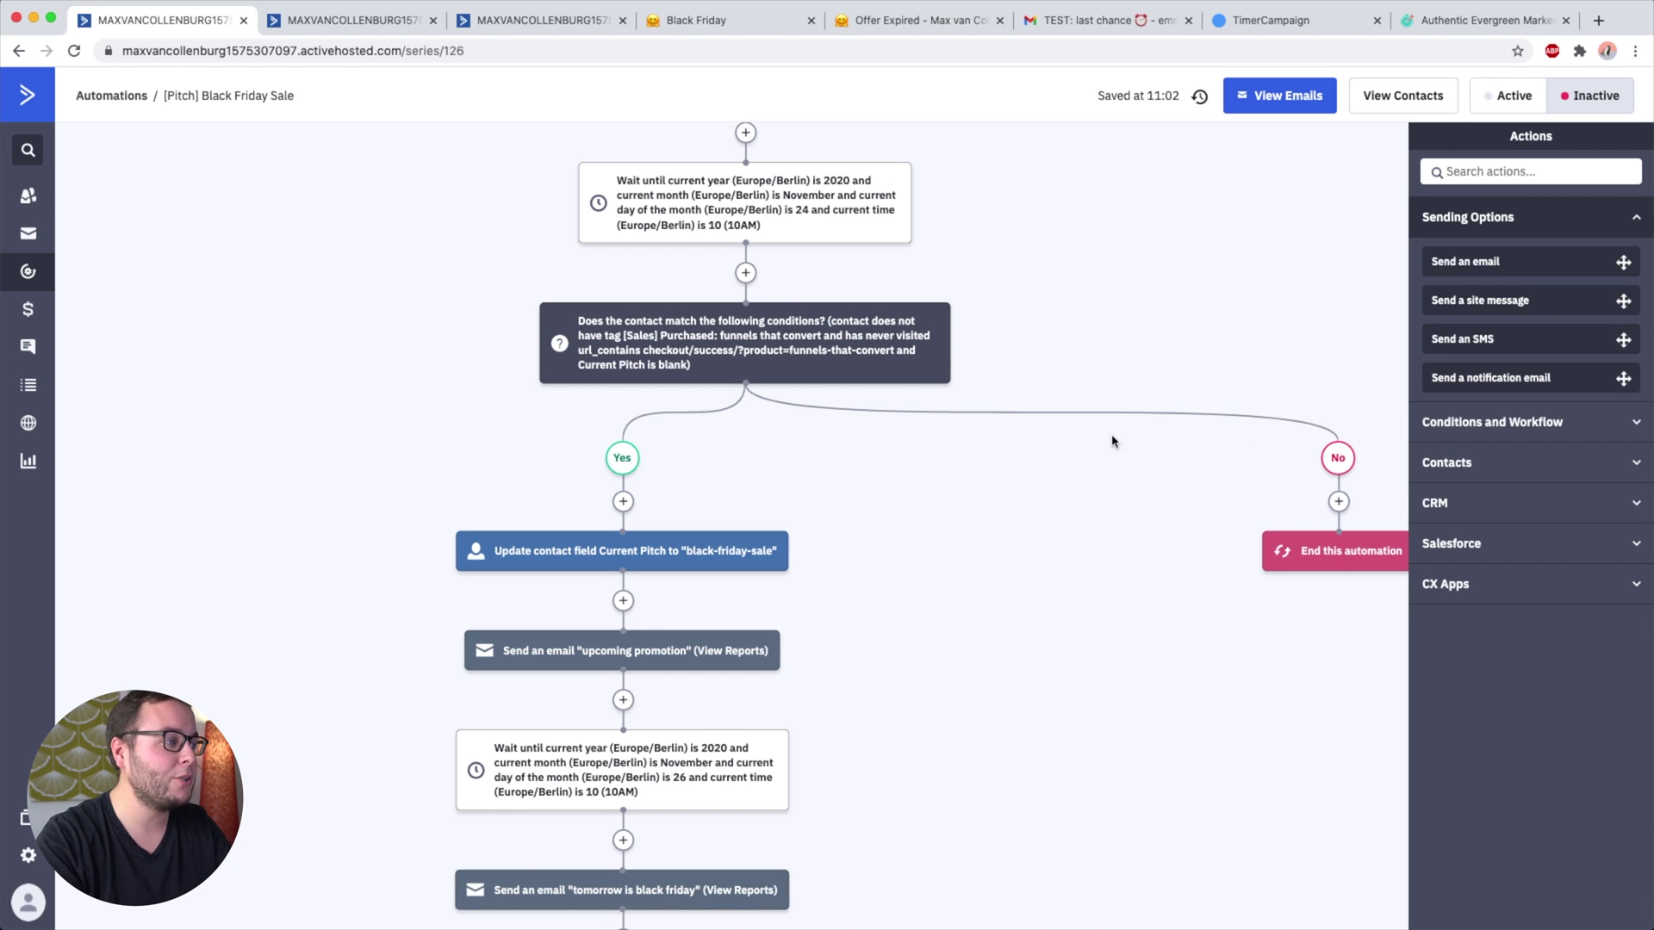
scroll(738, 354, "down", 2)
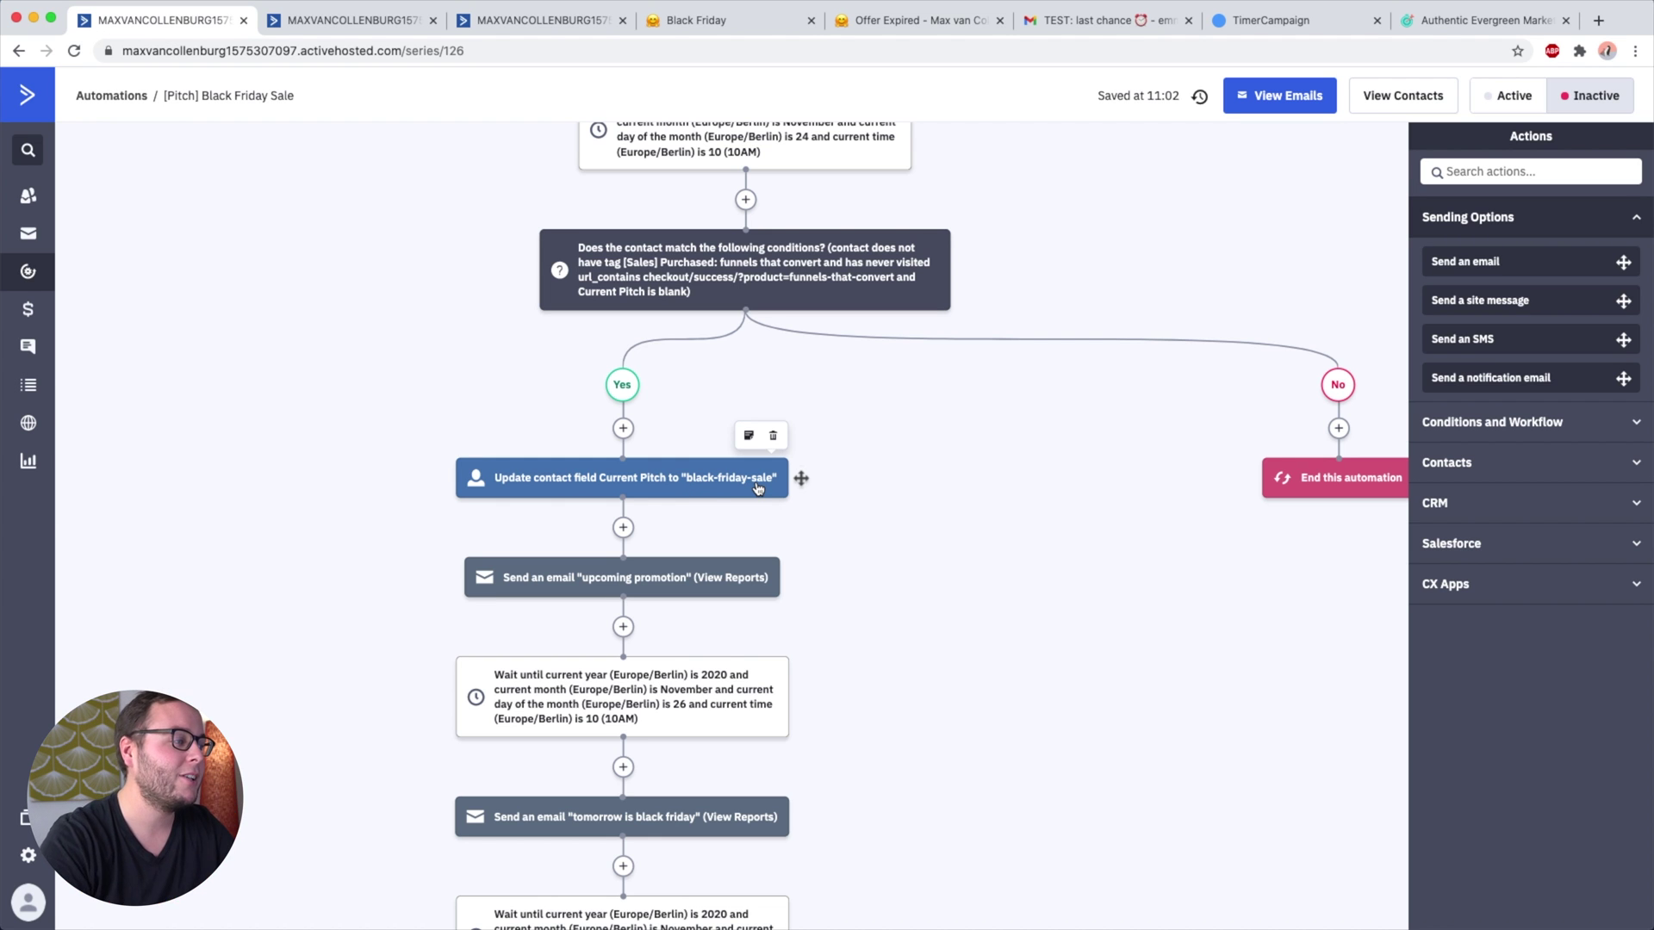
scroll(758, 489, "down", 2)
mouse_move(620, 480)
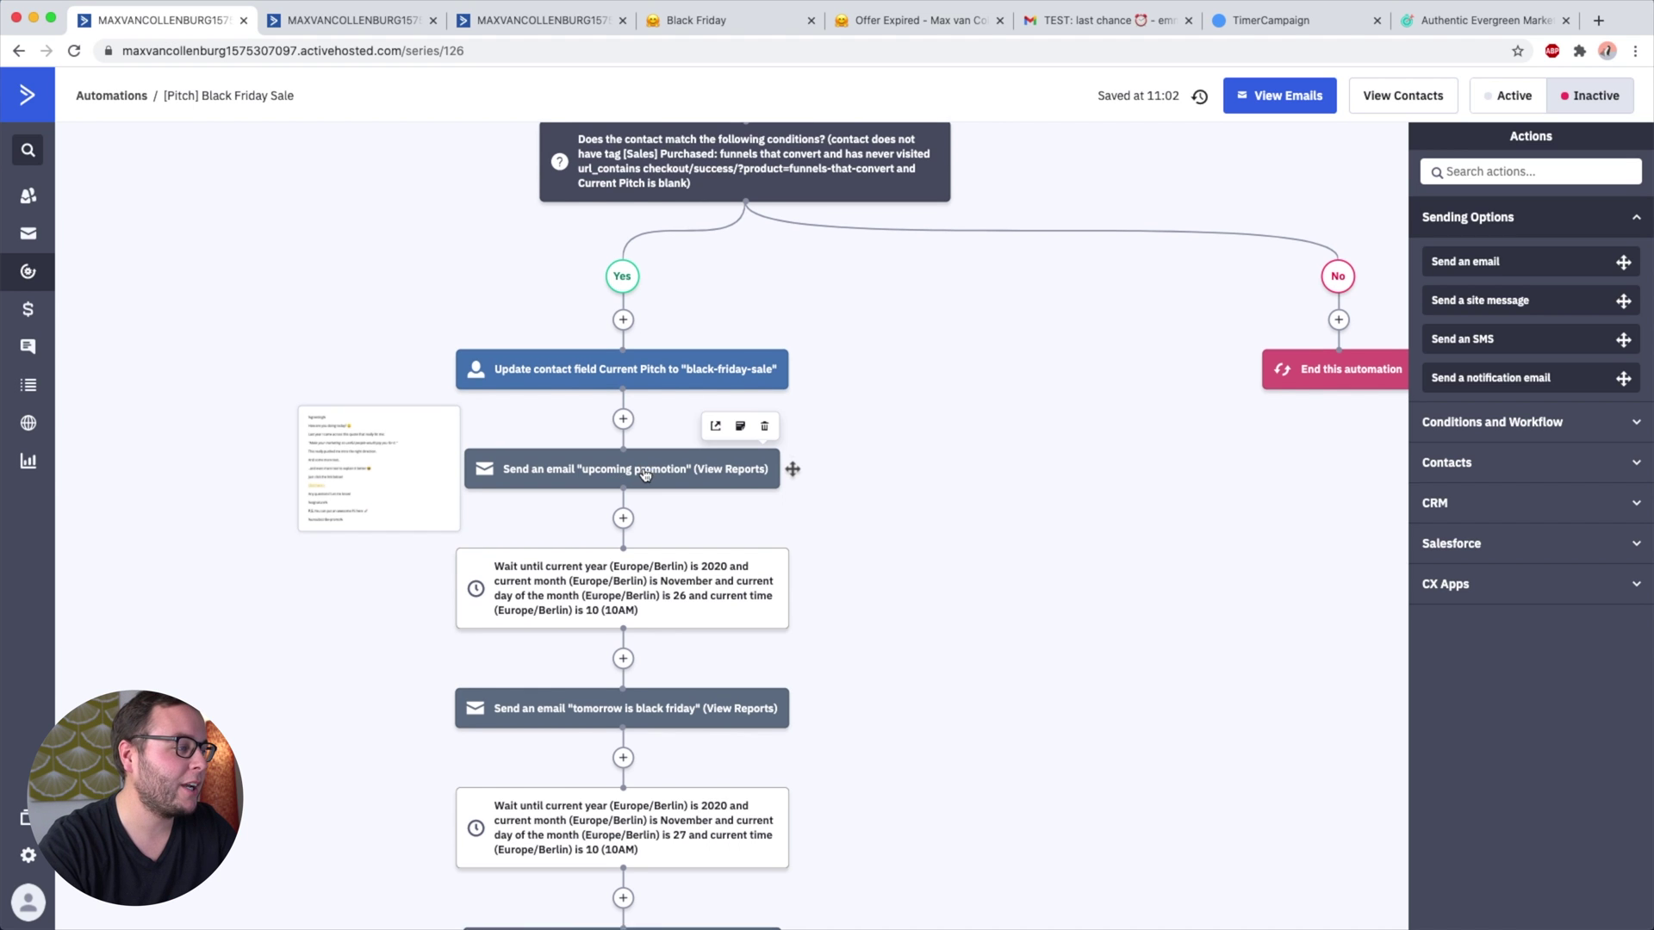
scroll(646, 413, "down", 1)
scroll(653, 380, "down", 2)
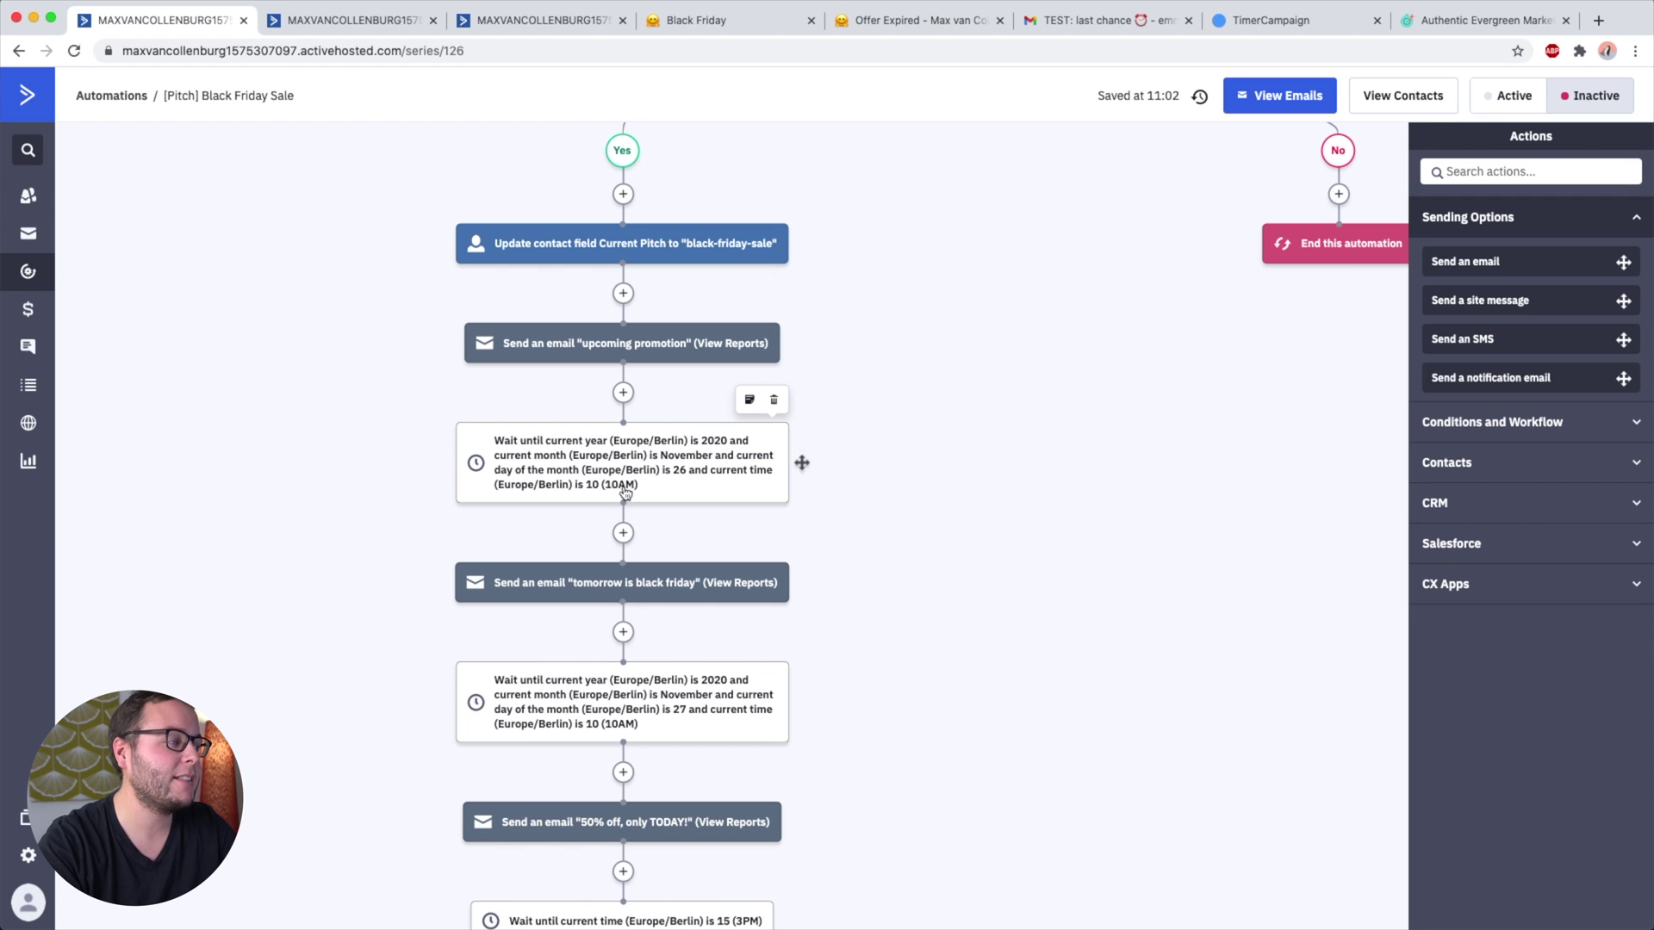
mouse_move(660, 589)
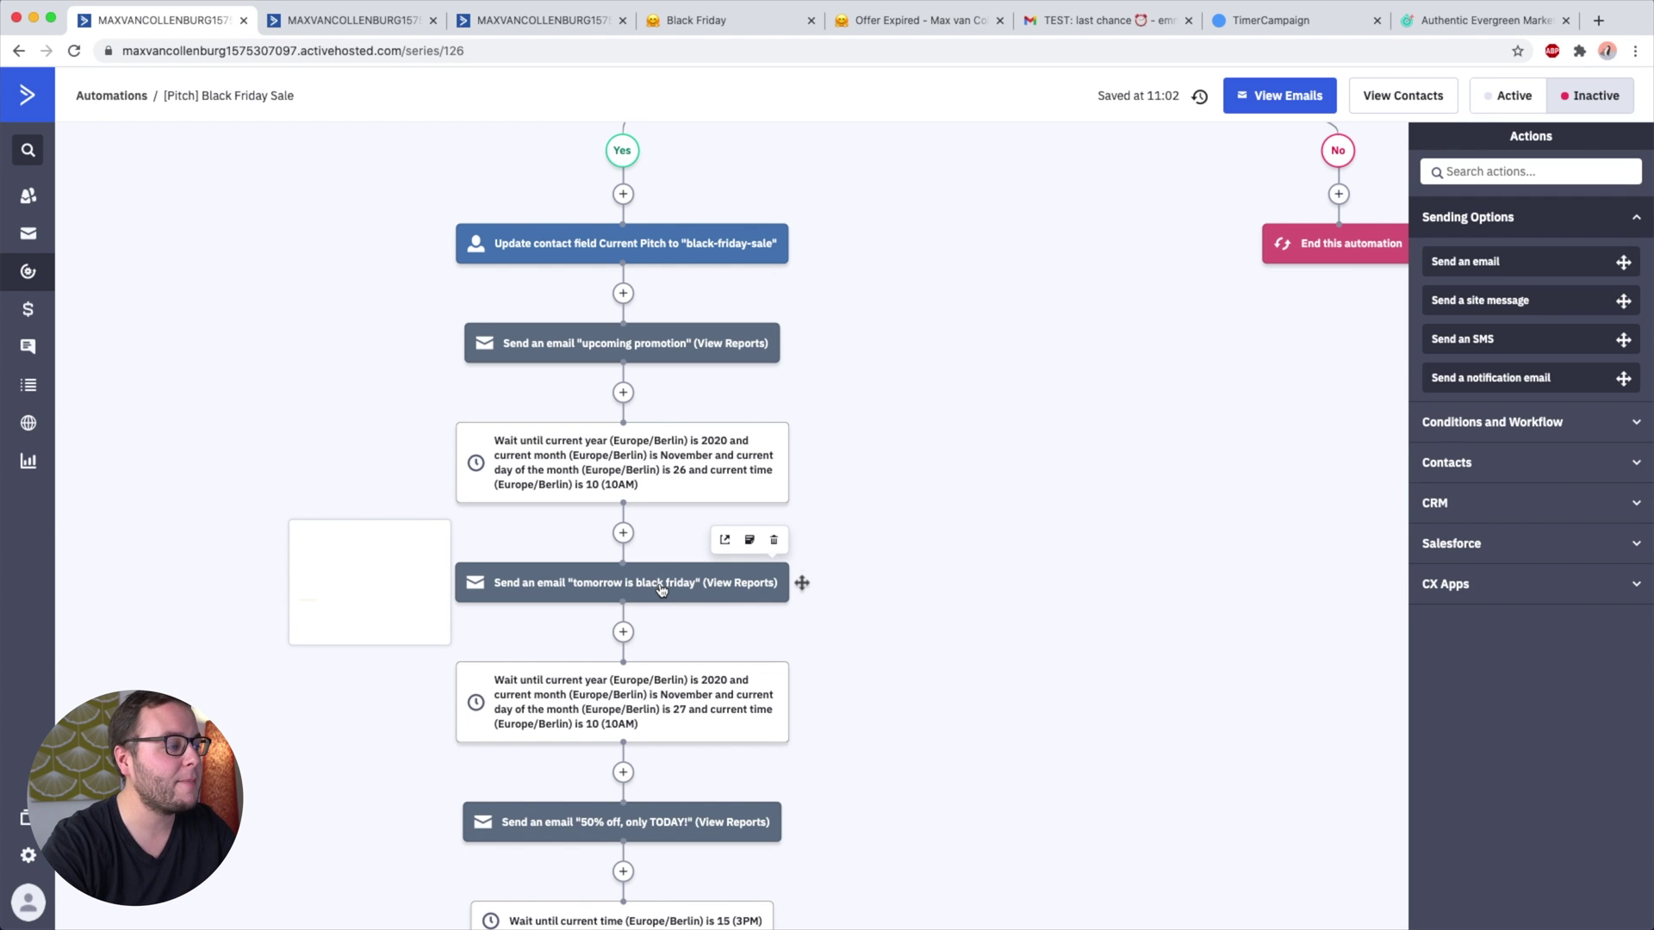
scroll(661, 589, "down", 1)
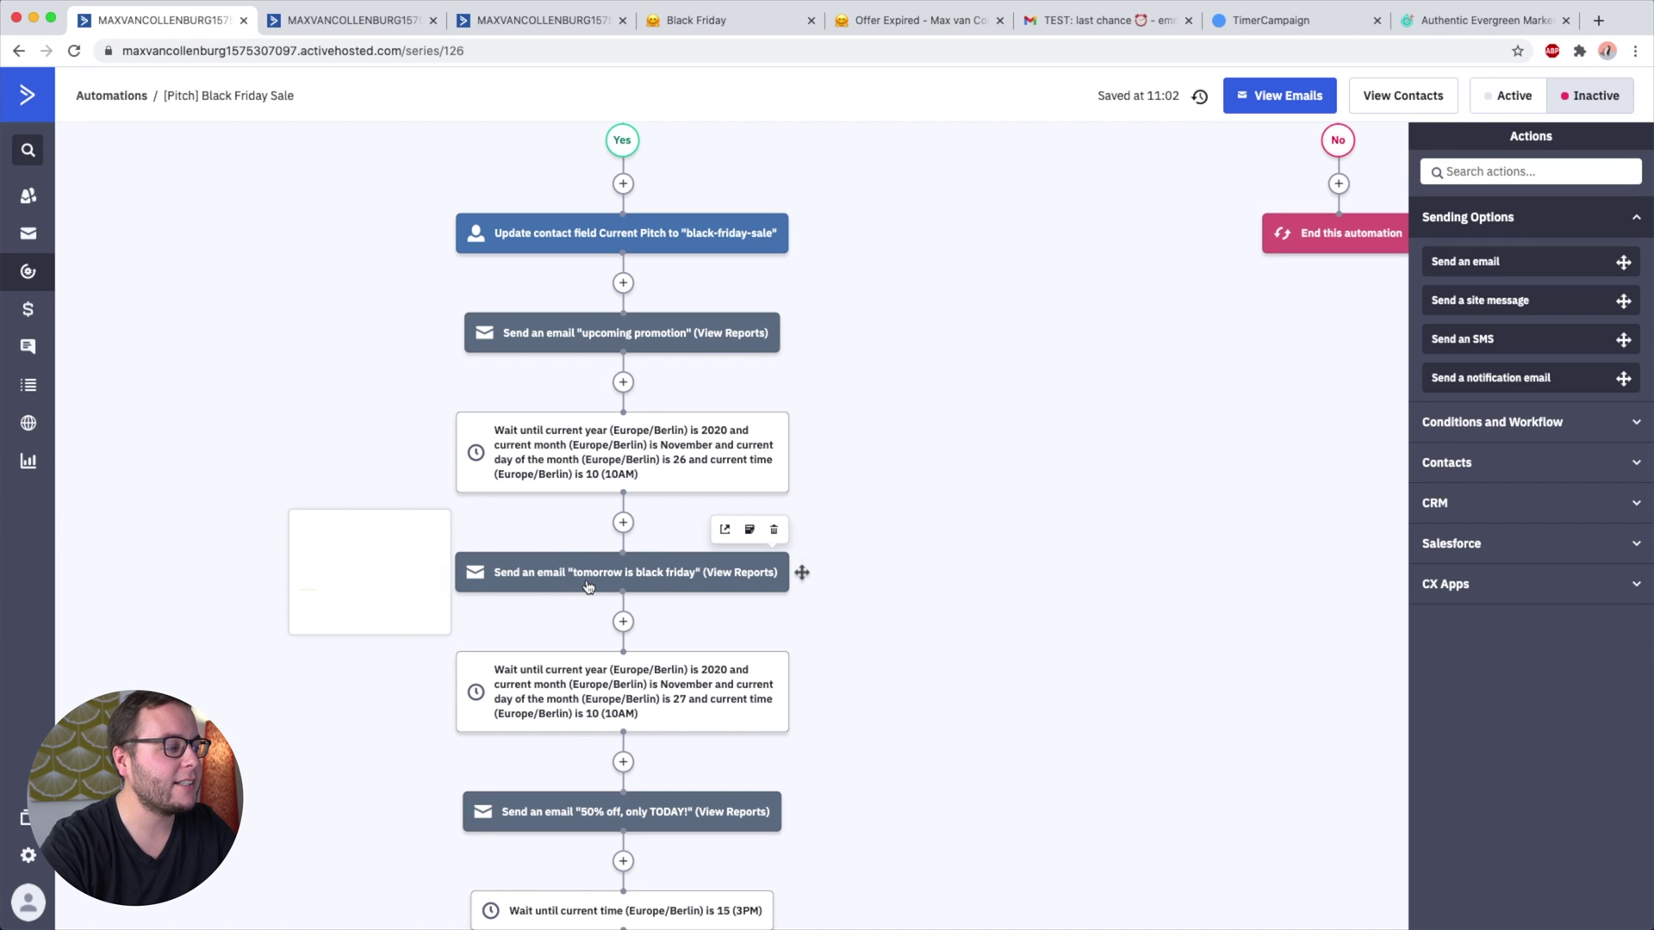
scroll(586, 585, "down", 3)
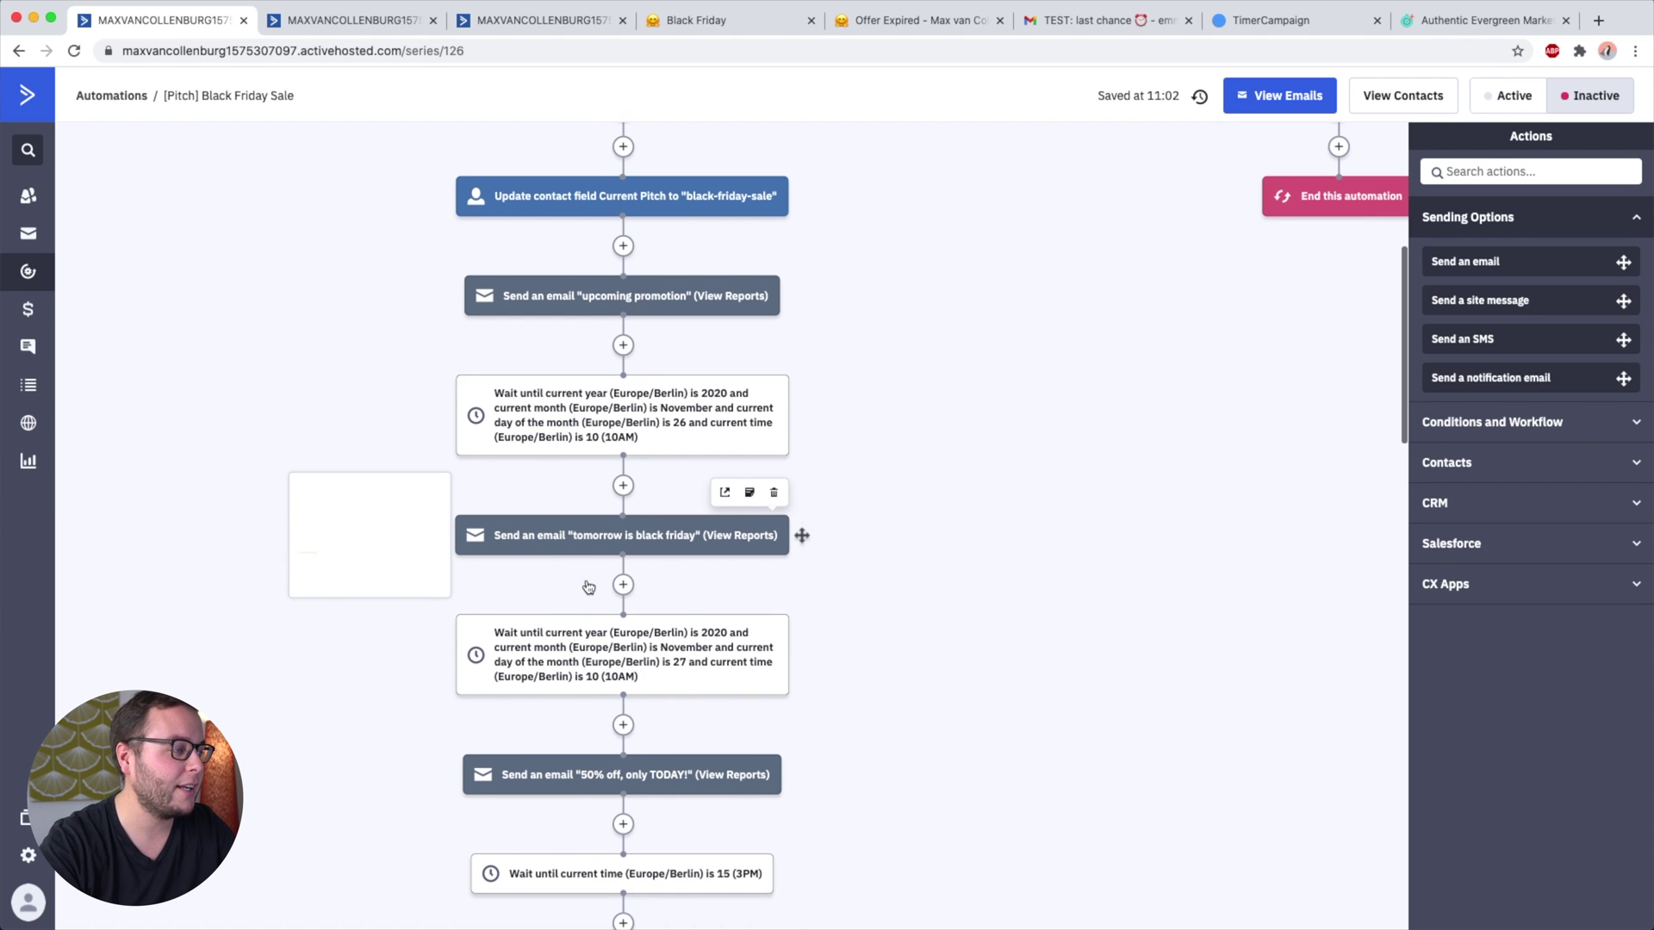
Examine the sale-day waits and emails from "50% off, only TODAY!" to the link-click condition and its "last chance" email.
scroll(611, 603, "down", 5)
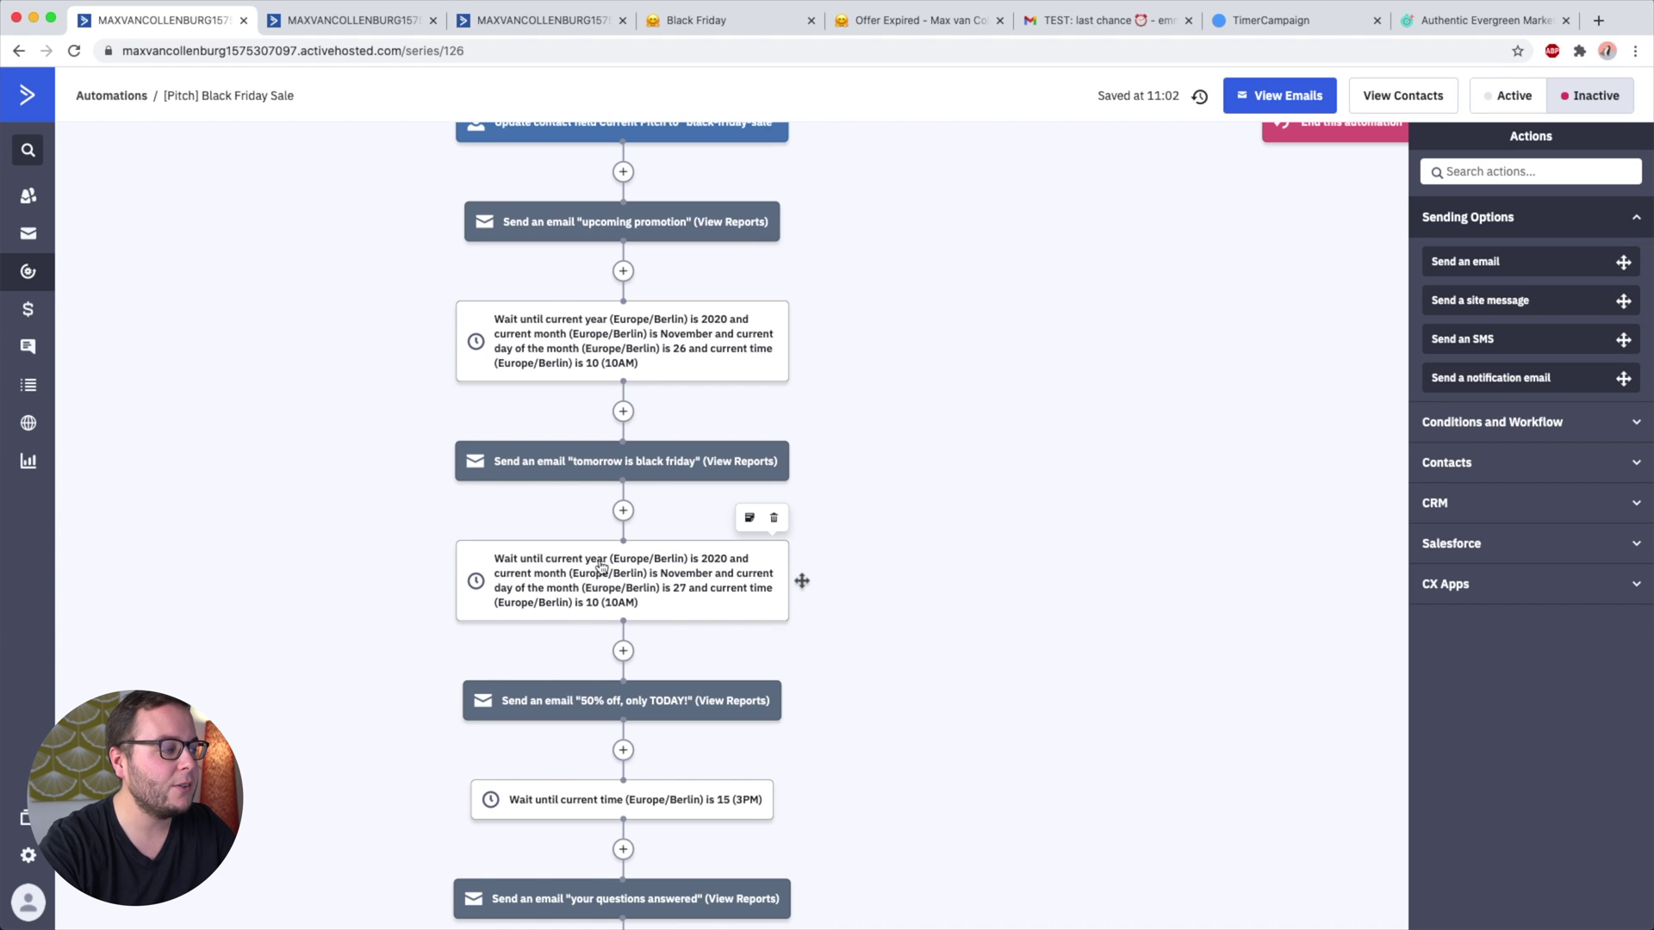
scroll(733, 570, "down", 3)
scroll(737, 569, "down", 3)
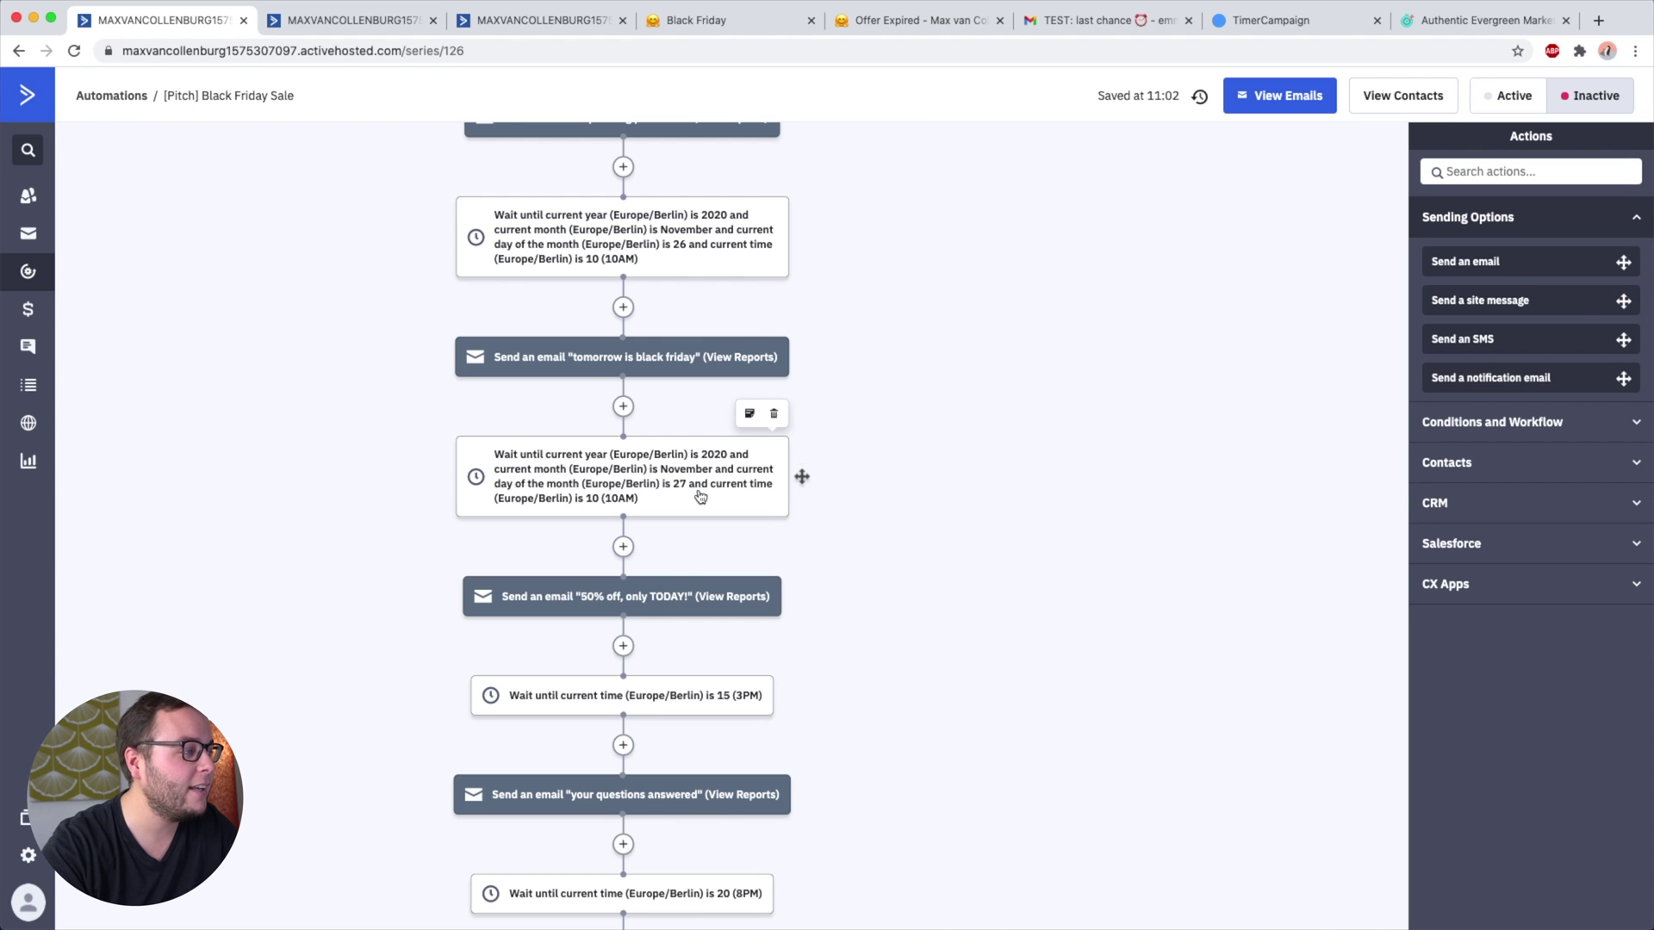
scroll(624, 507, "down", 1)
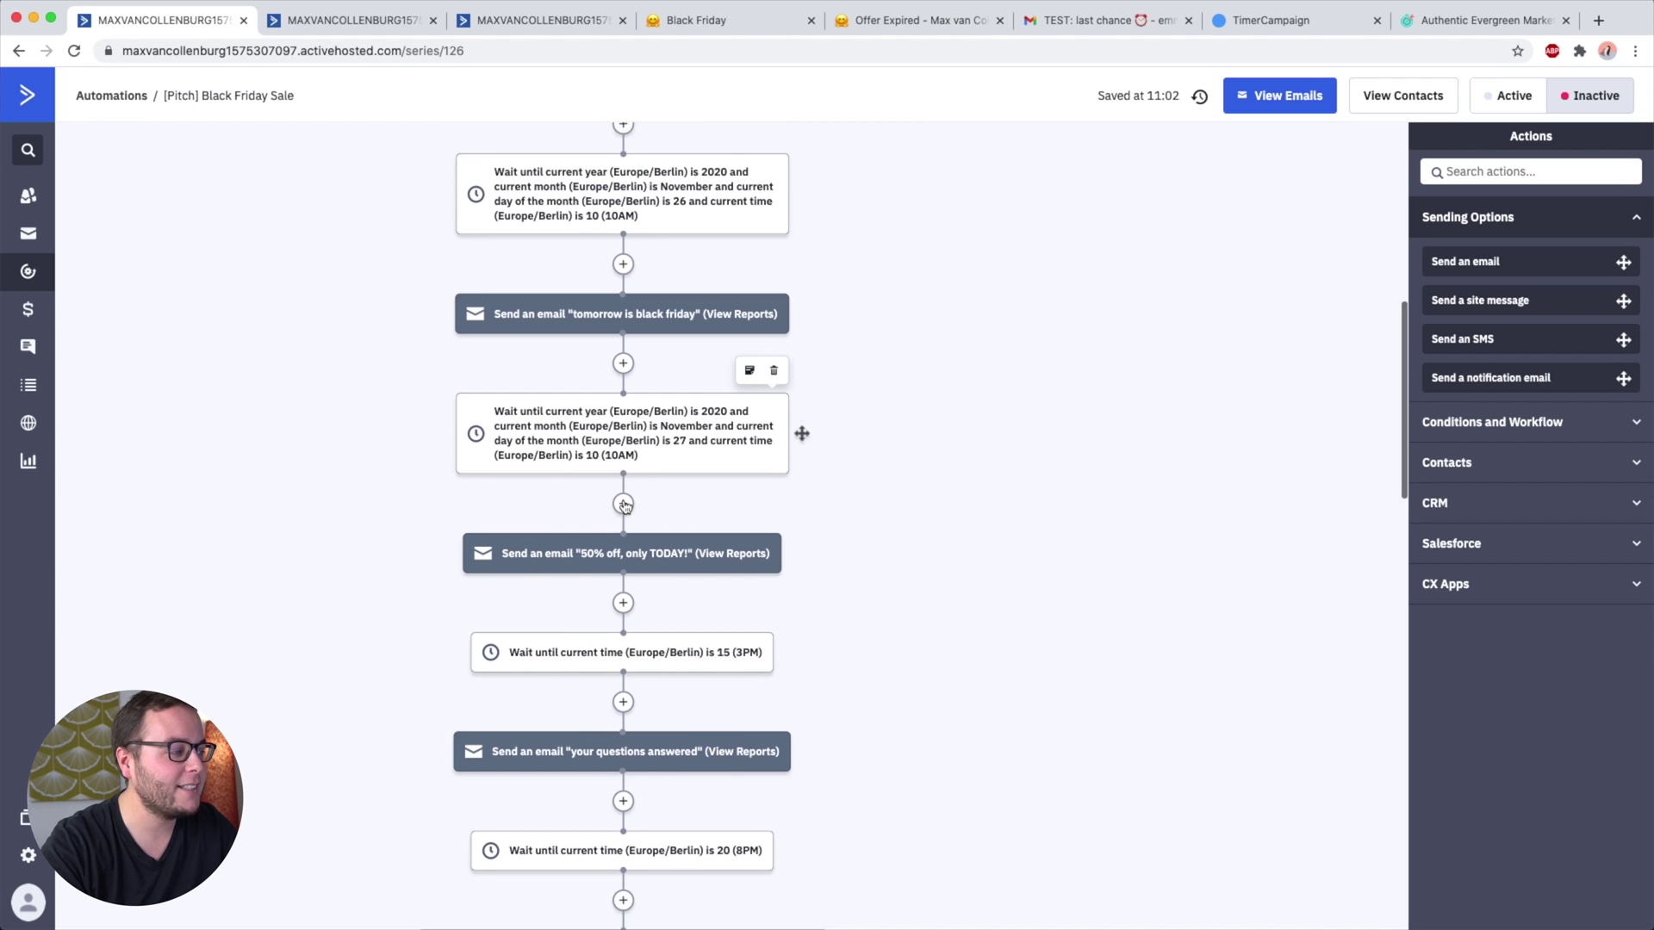
scroll(624, 506, "down", 1)
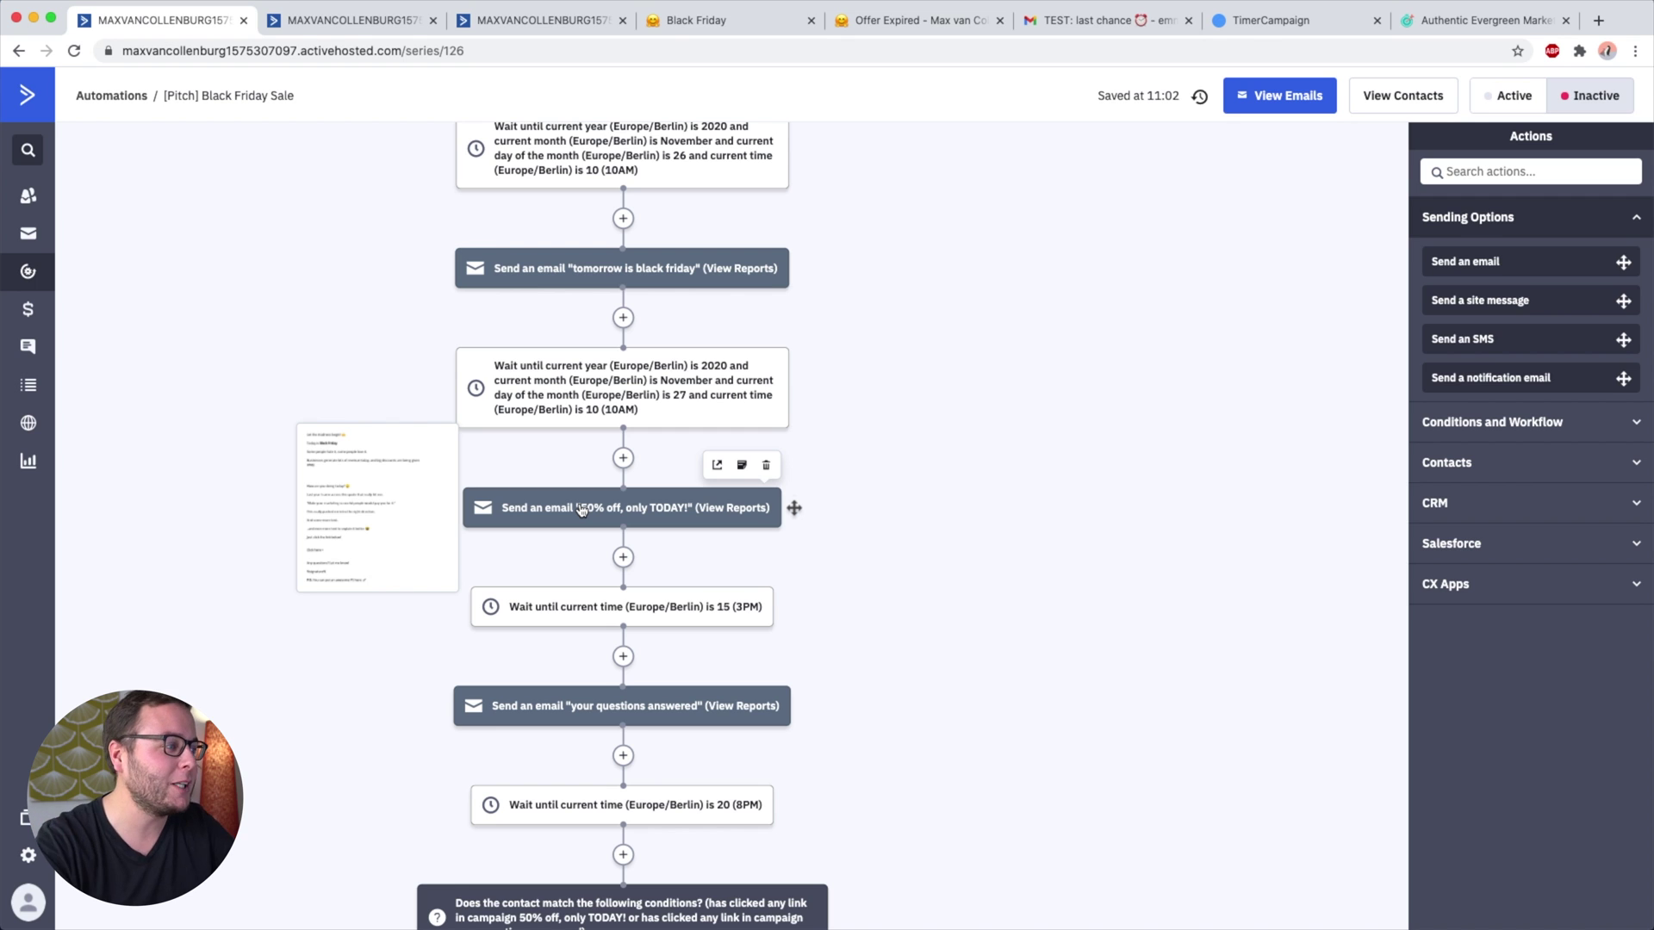
scroll(581, 510, "down", 5)
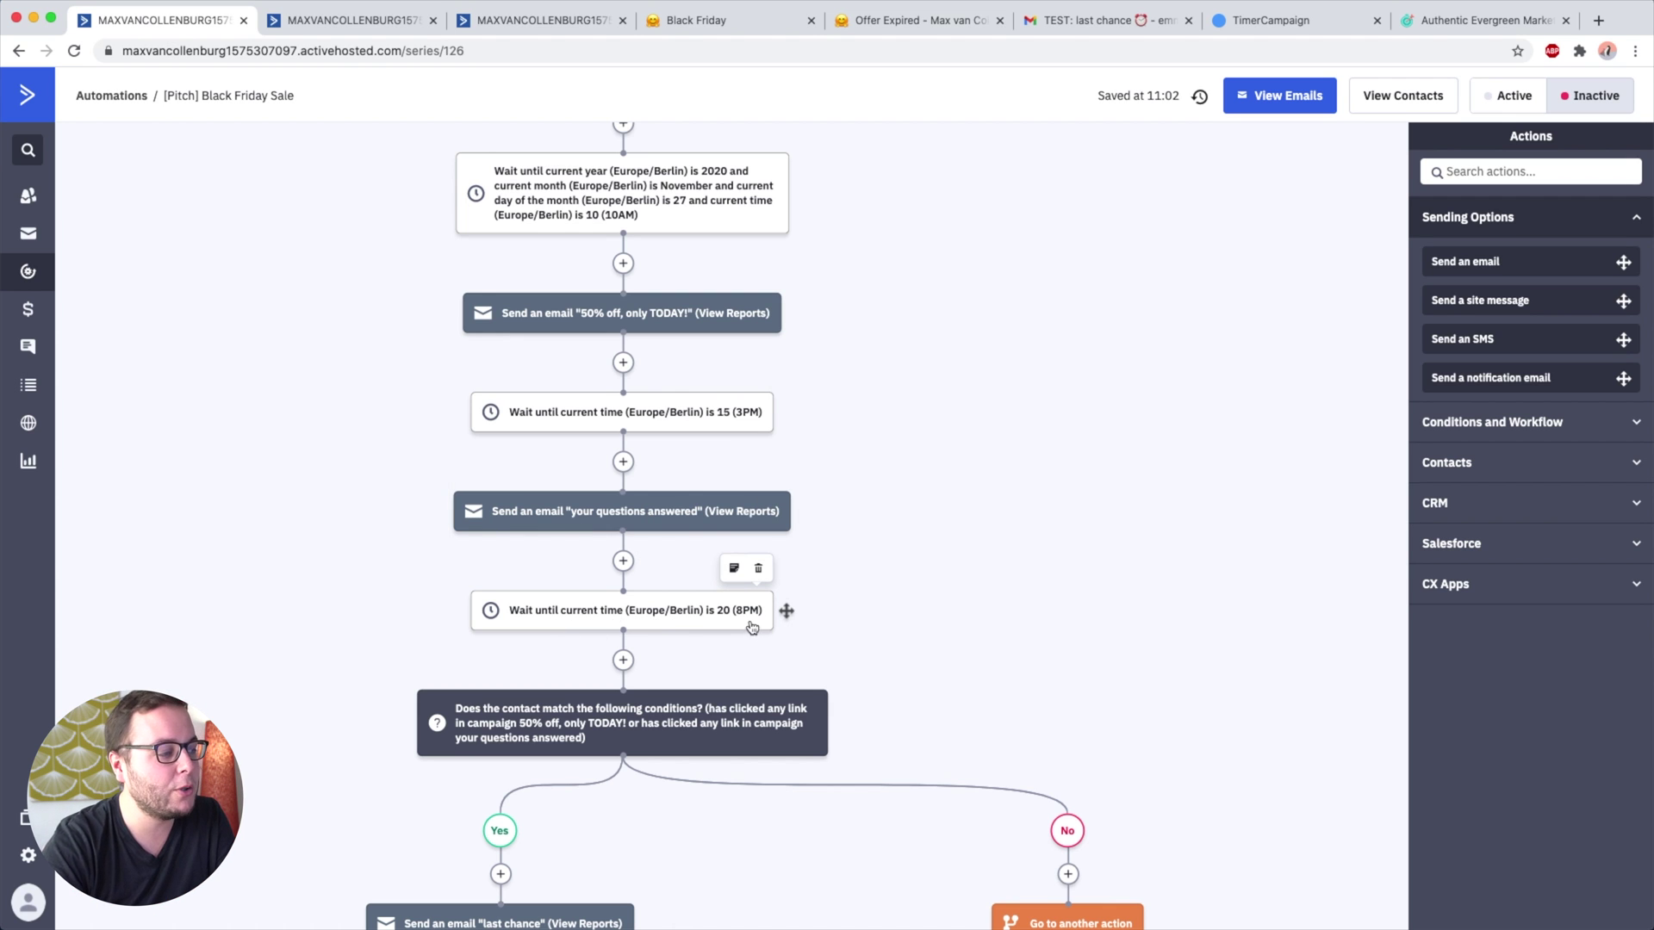
scroll(754, 624, "down", 2)
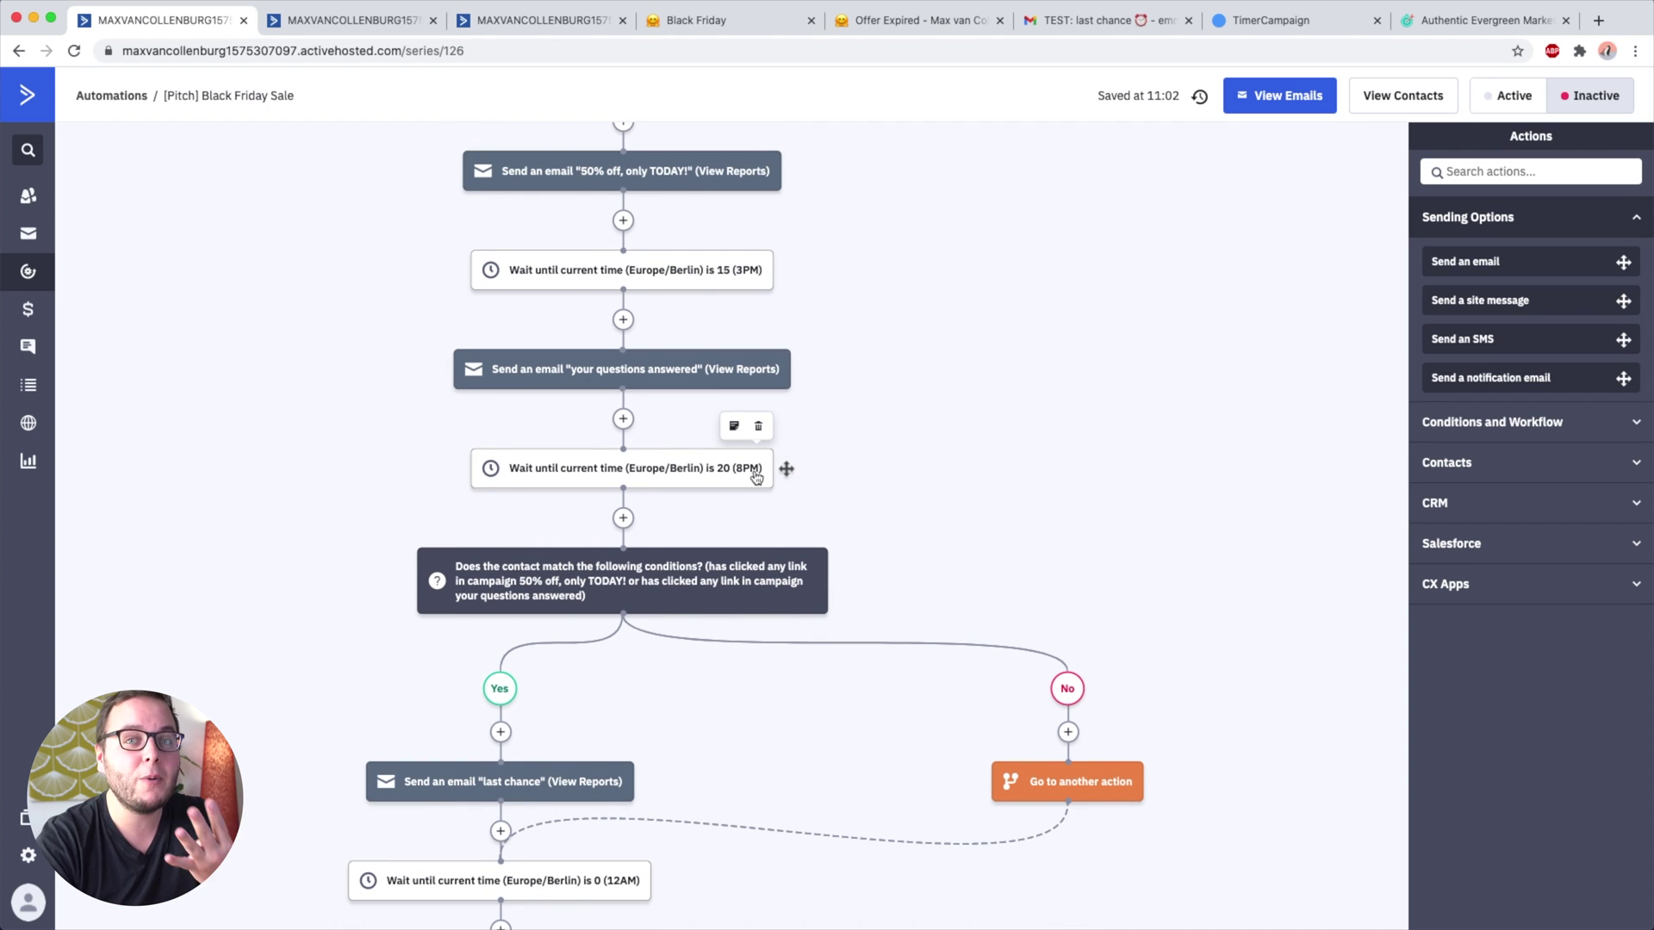
scroll(755, 476, "down", 2)
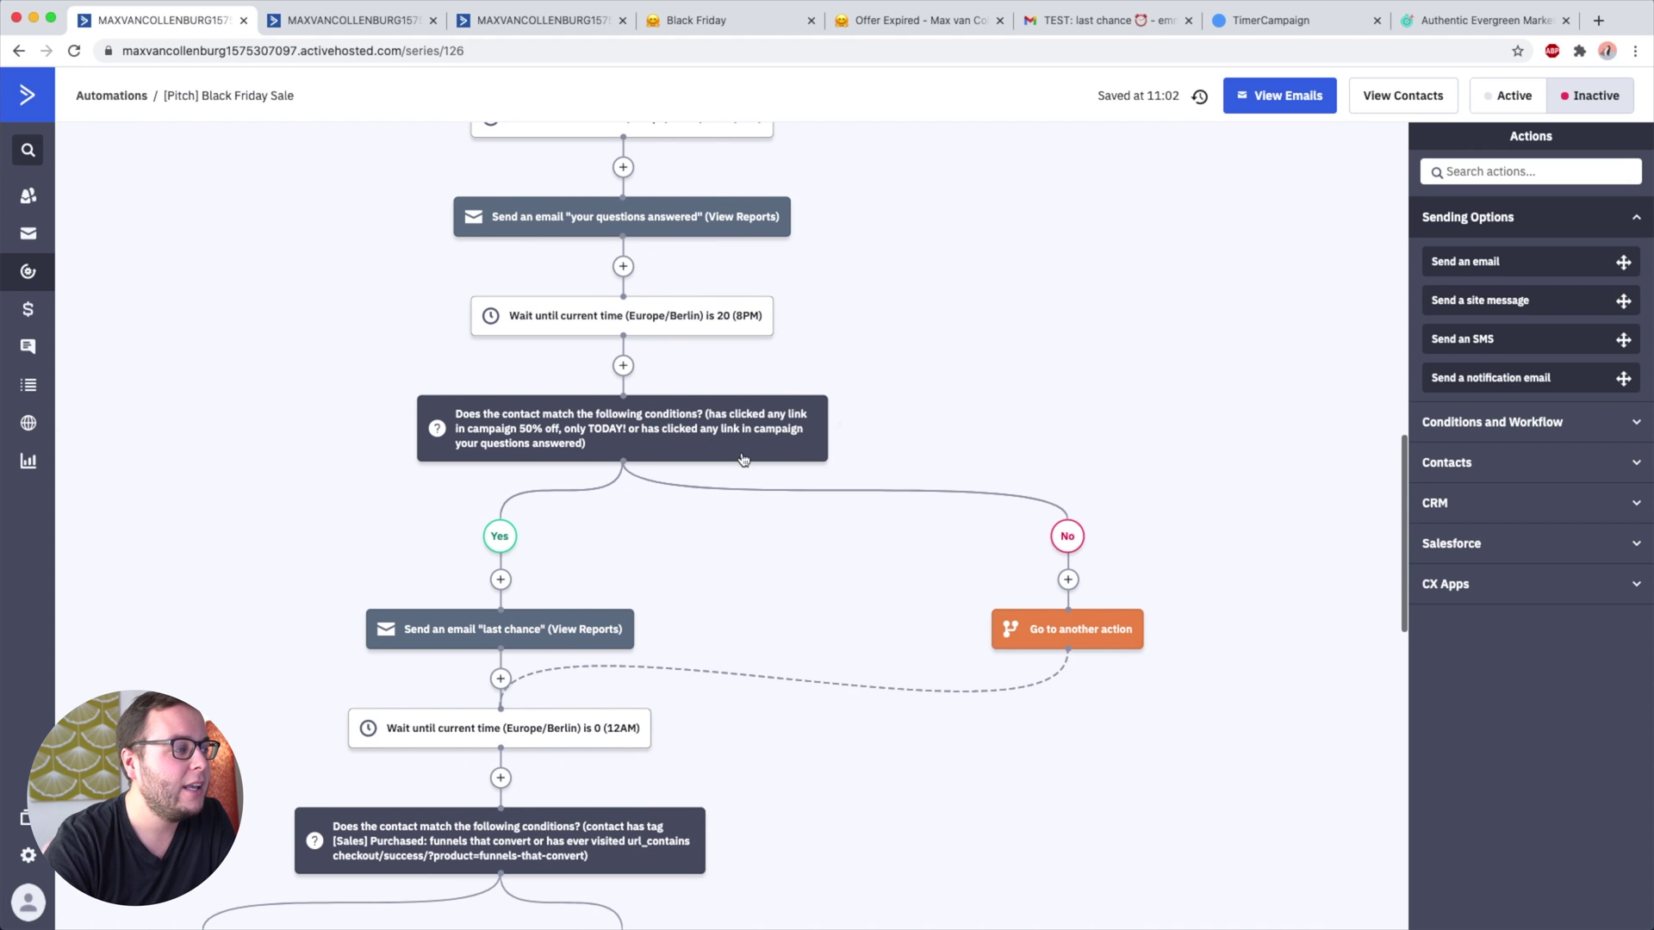
mouse_move(505, 642)
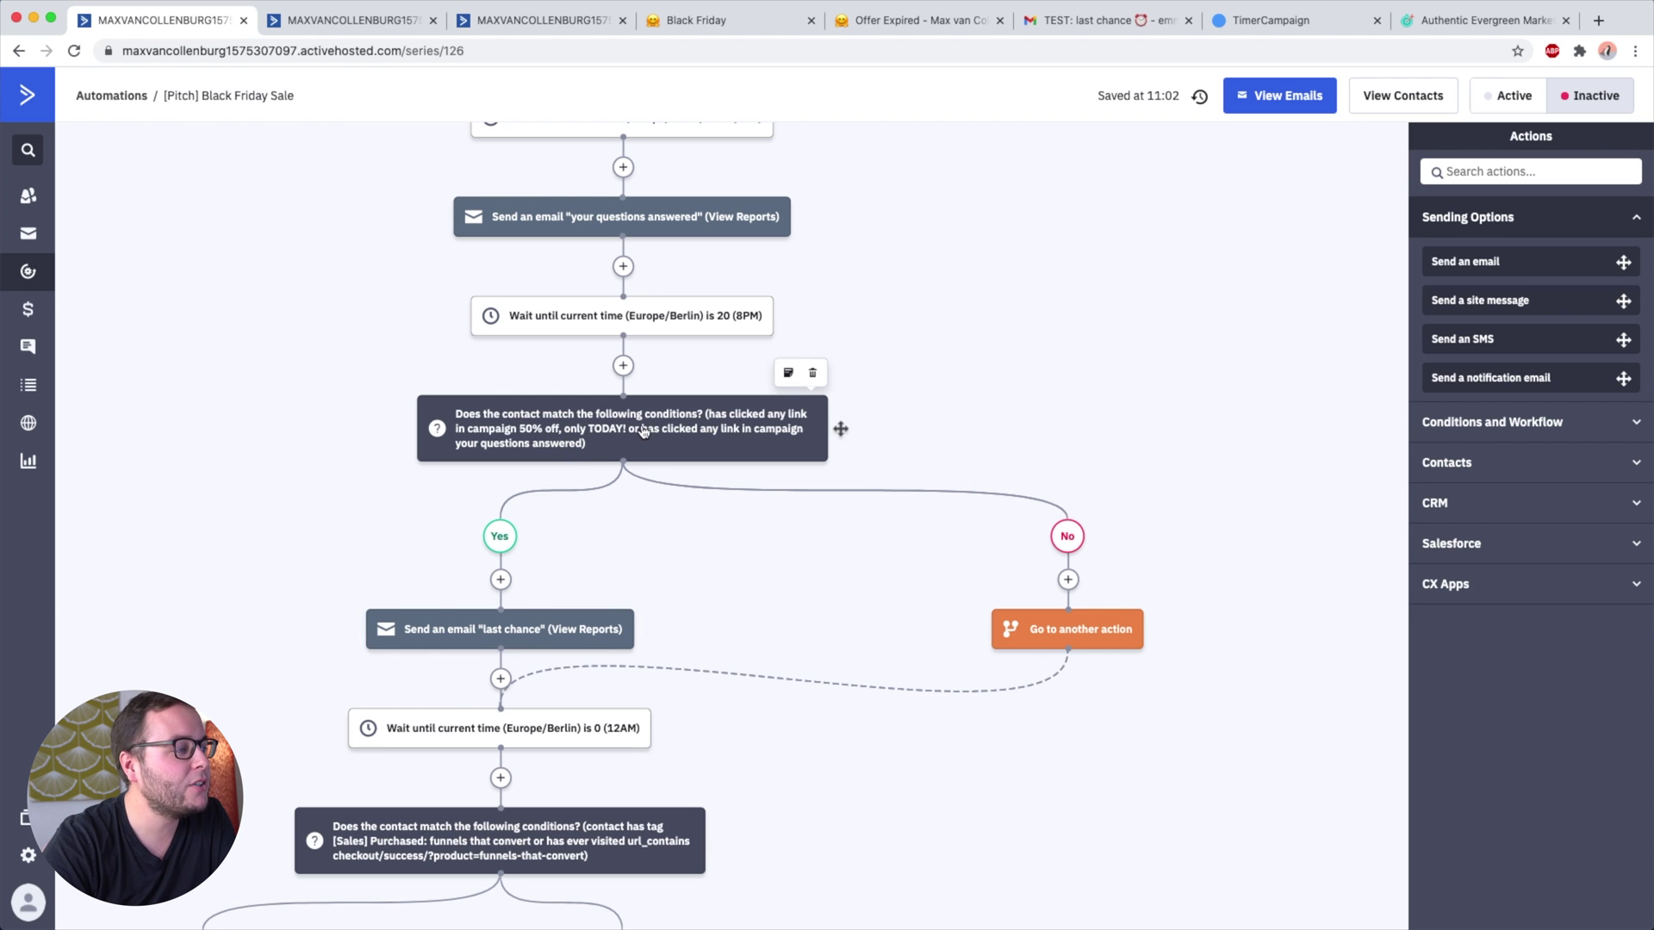
Inspect the link-click conditions for "50% off, only TODAY!" and "your questions answered" in the split before "last chance", then close them without changes.
scroll(644, 432, "up", 2)
scroll(644, 432, "up", 1)
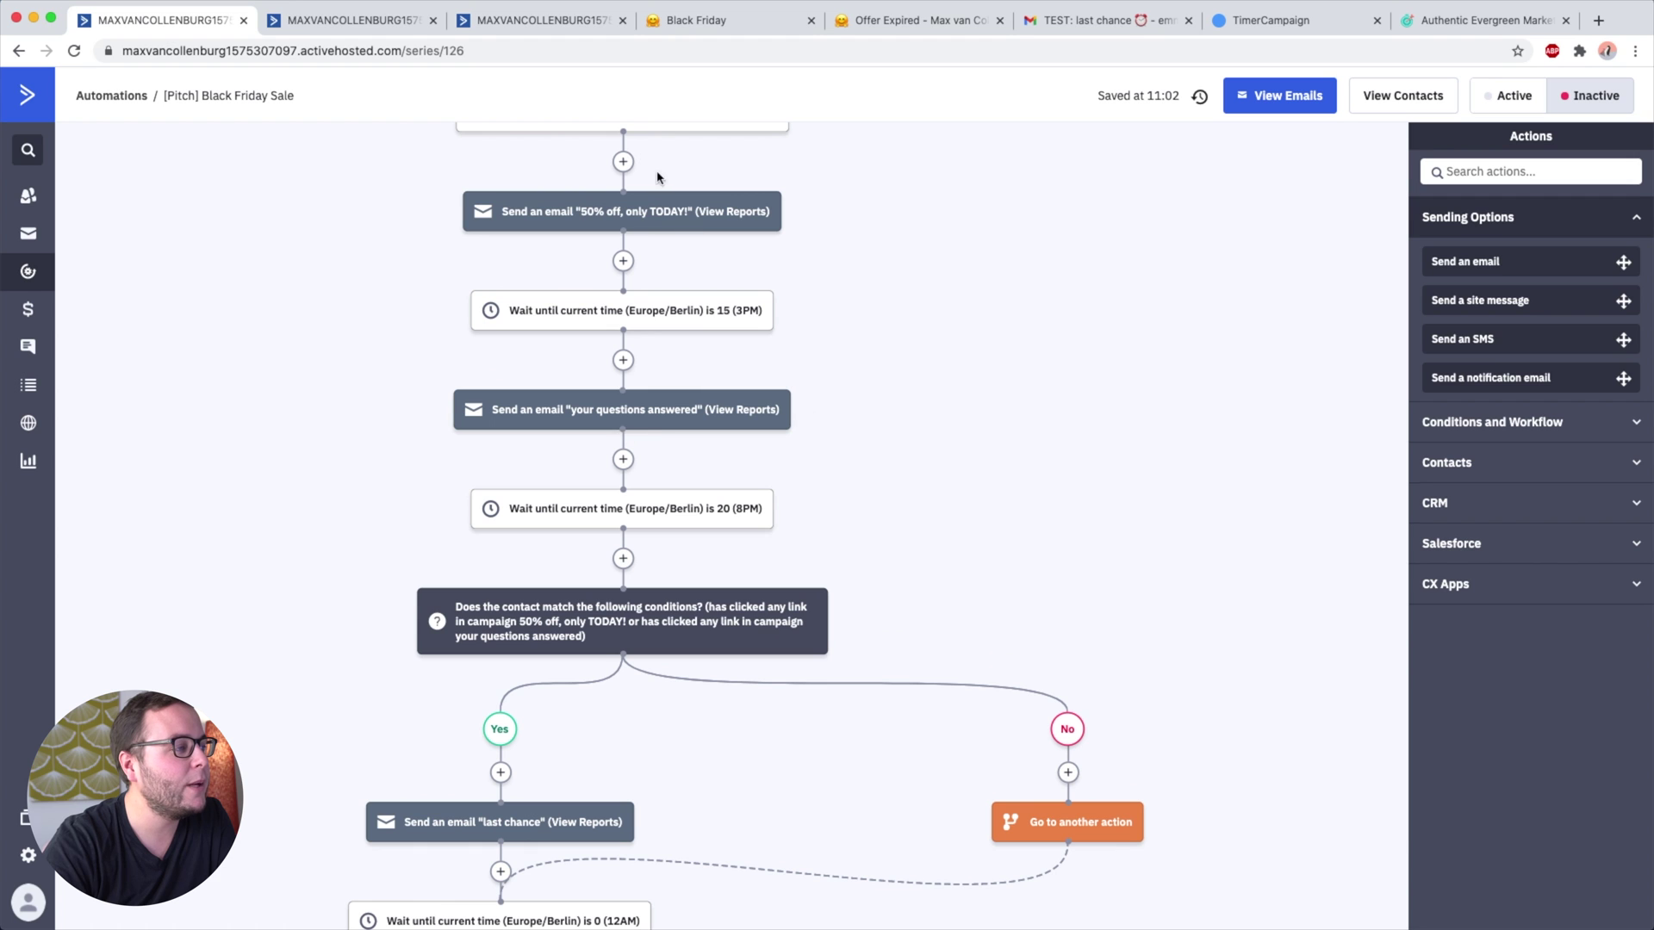
left_click(665, 628)
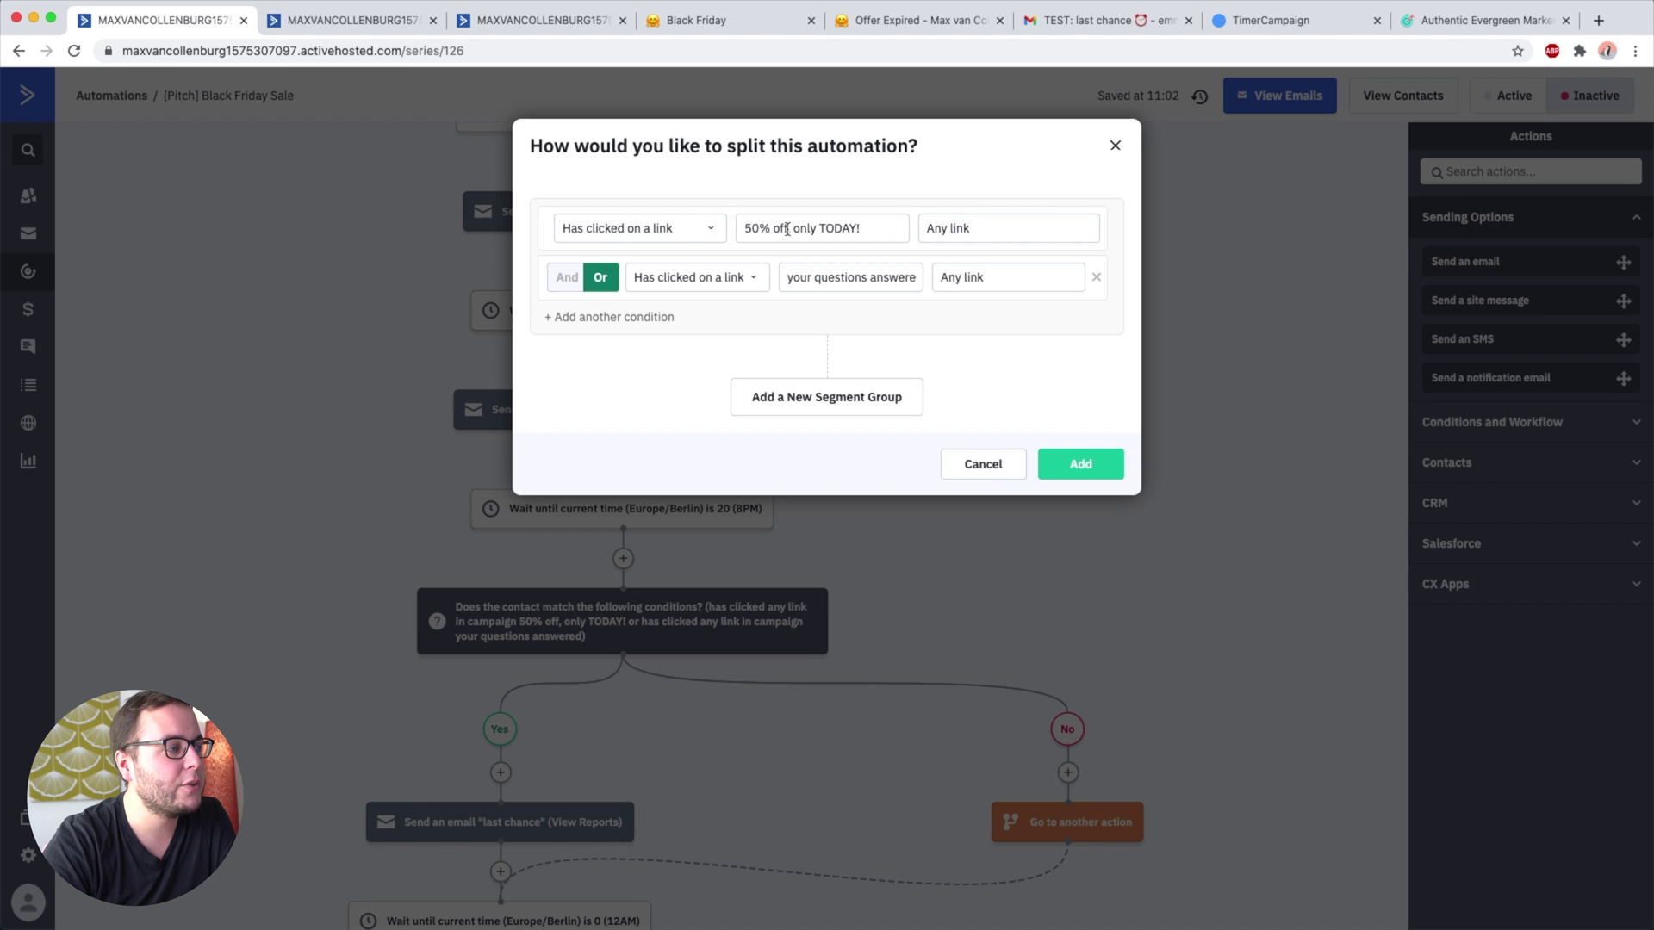
left_click(1300, 347)
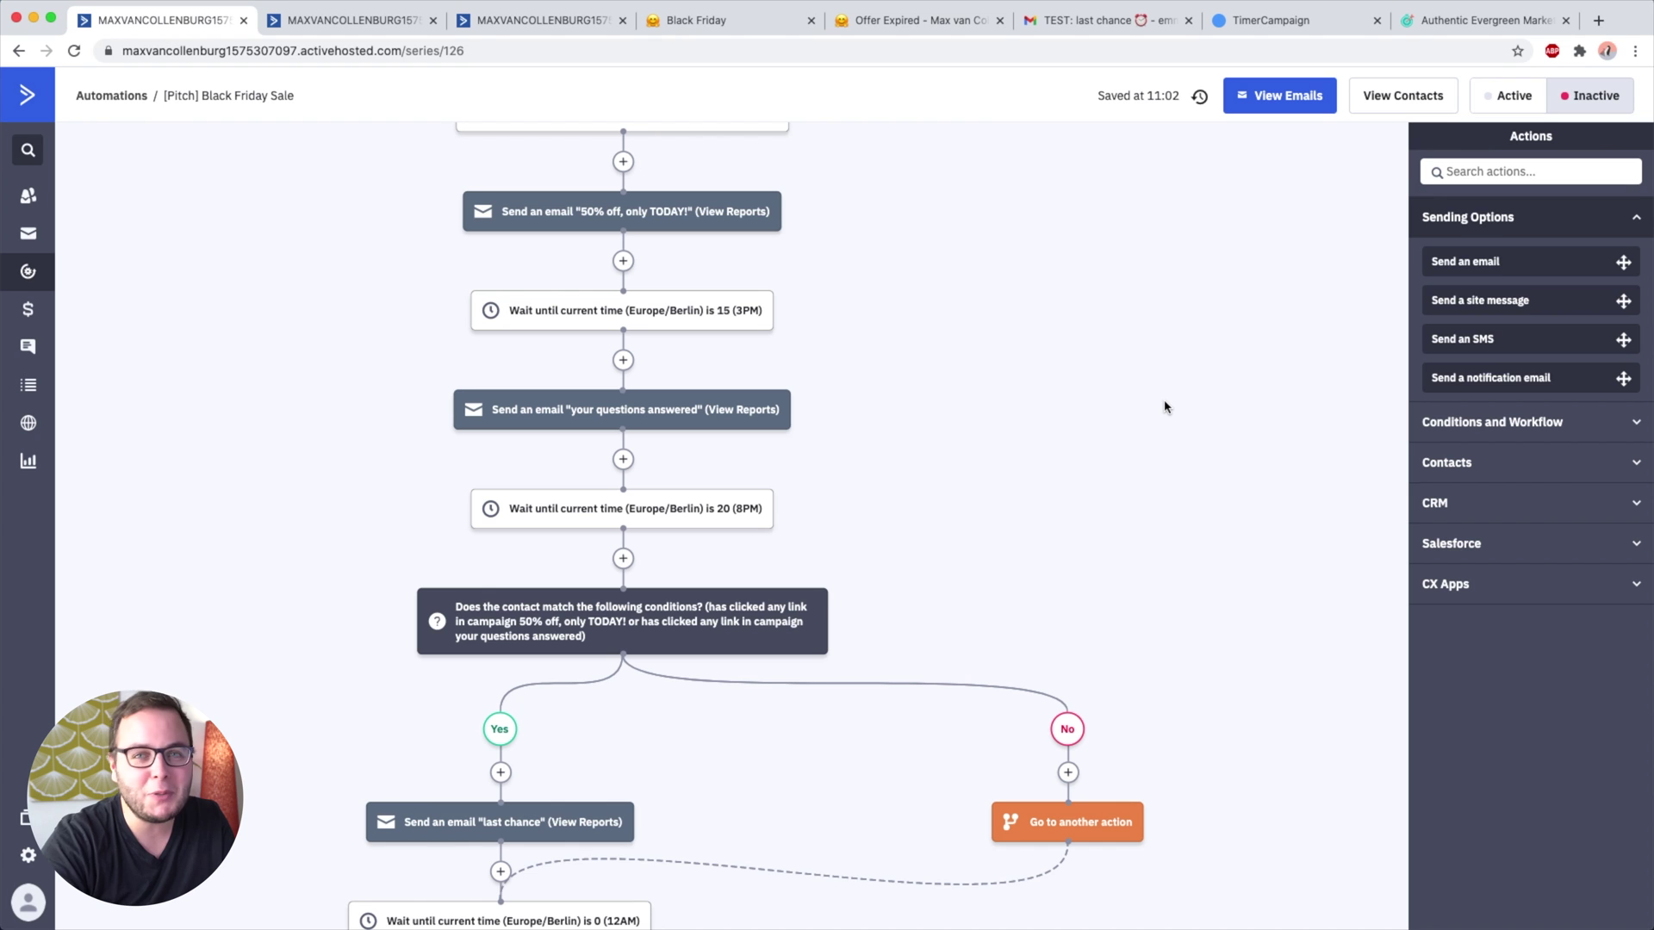
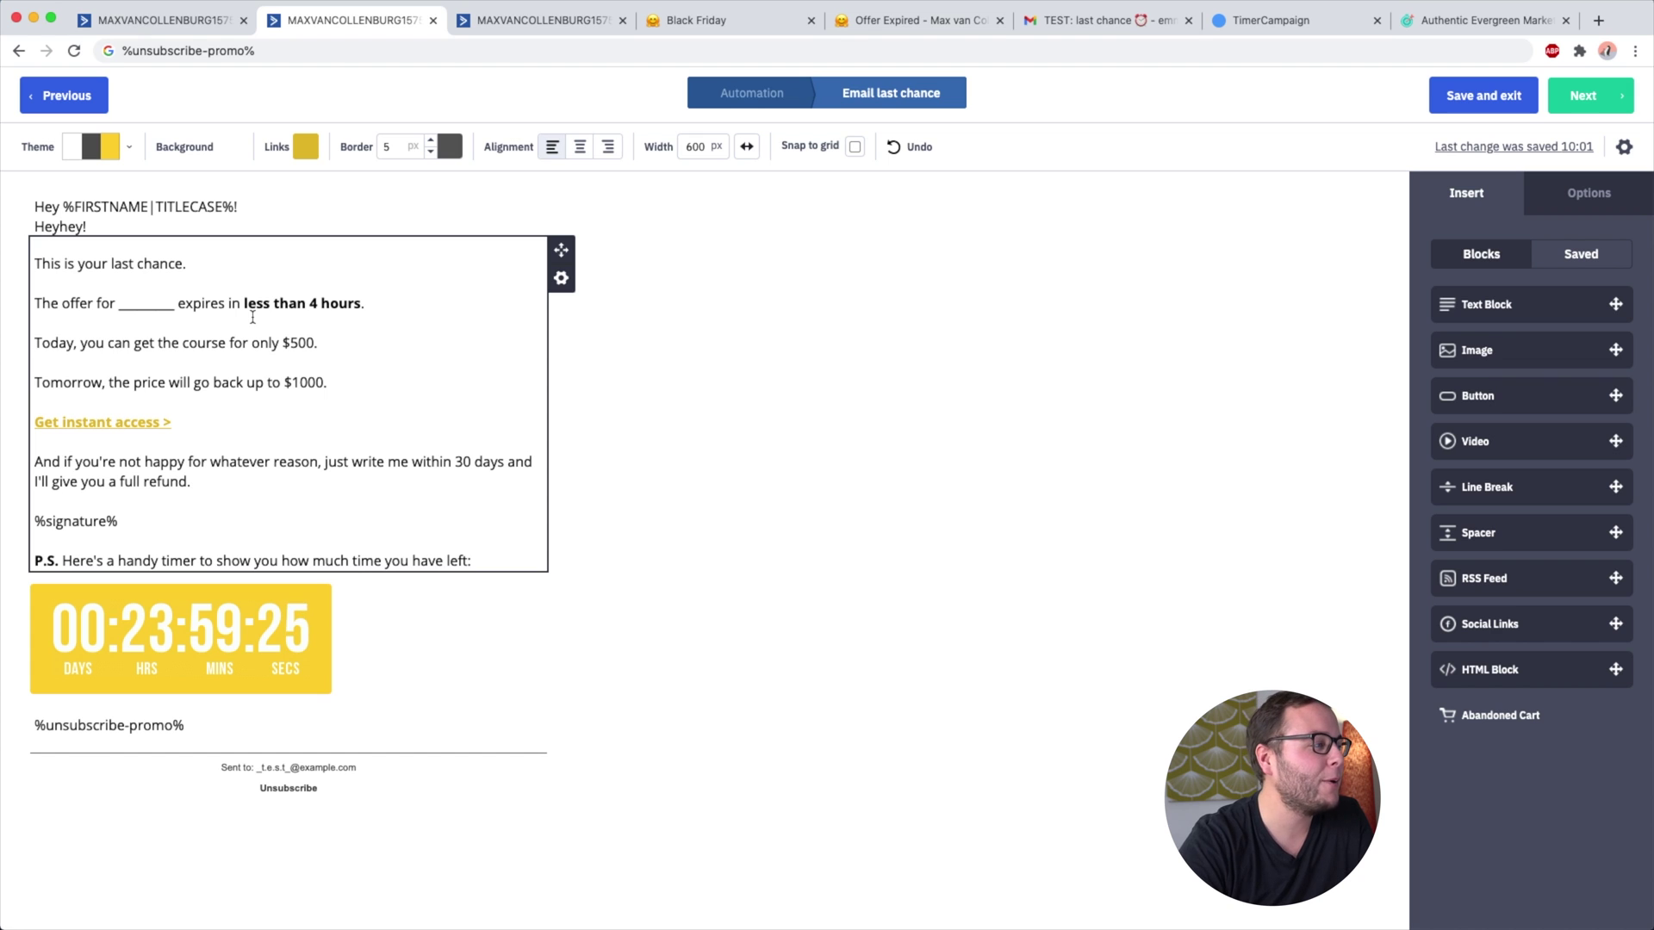
Review the "last chance" email's offer text and timer, plus the Black Friday checkout page's 50% offer and countdown.
left_click(249, 589)
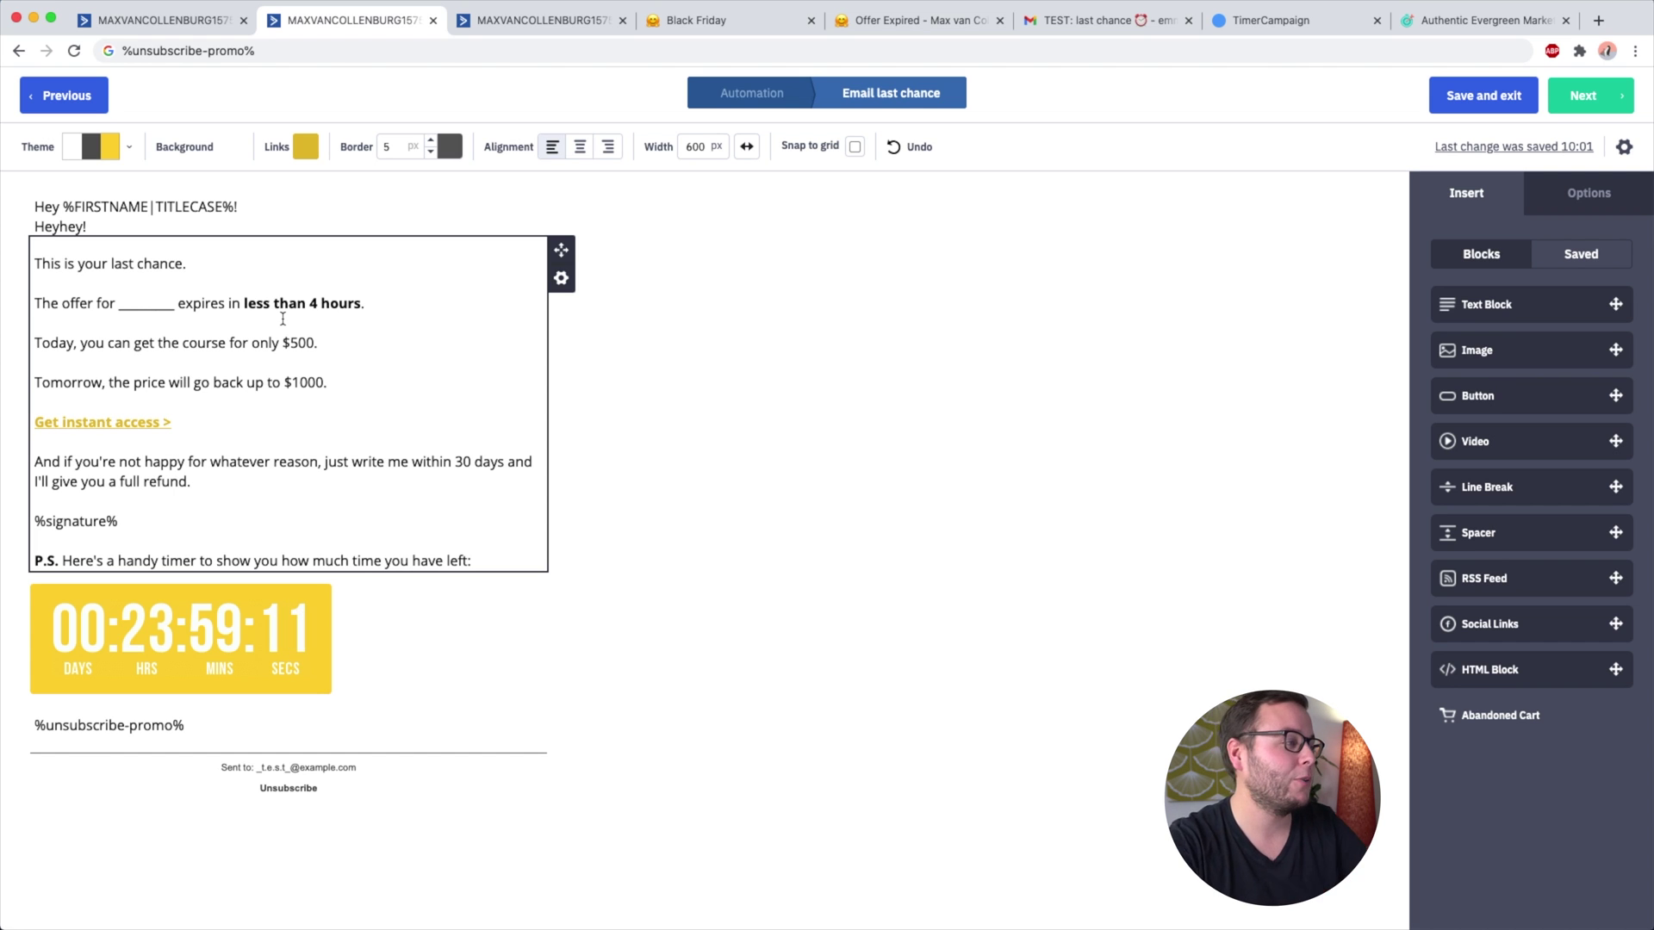
left_click(310, 579)
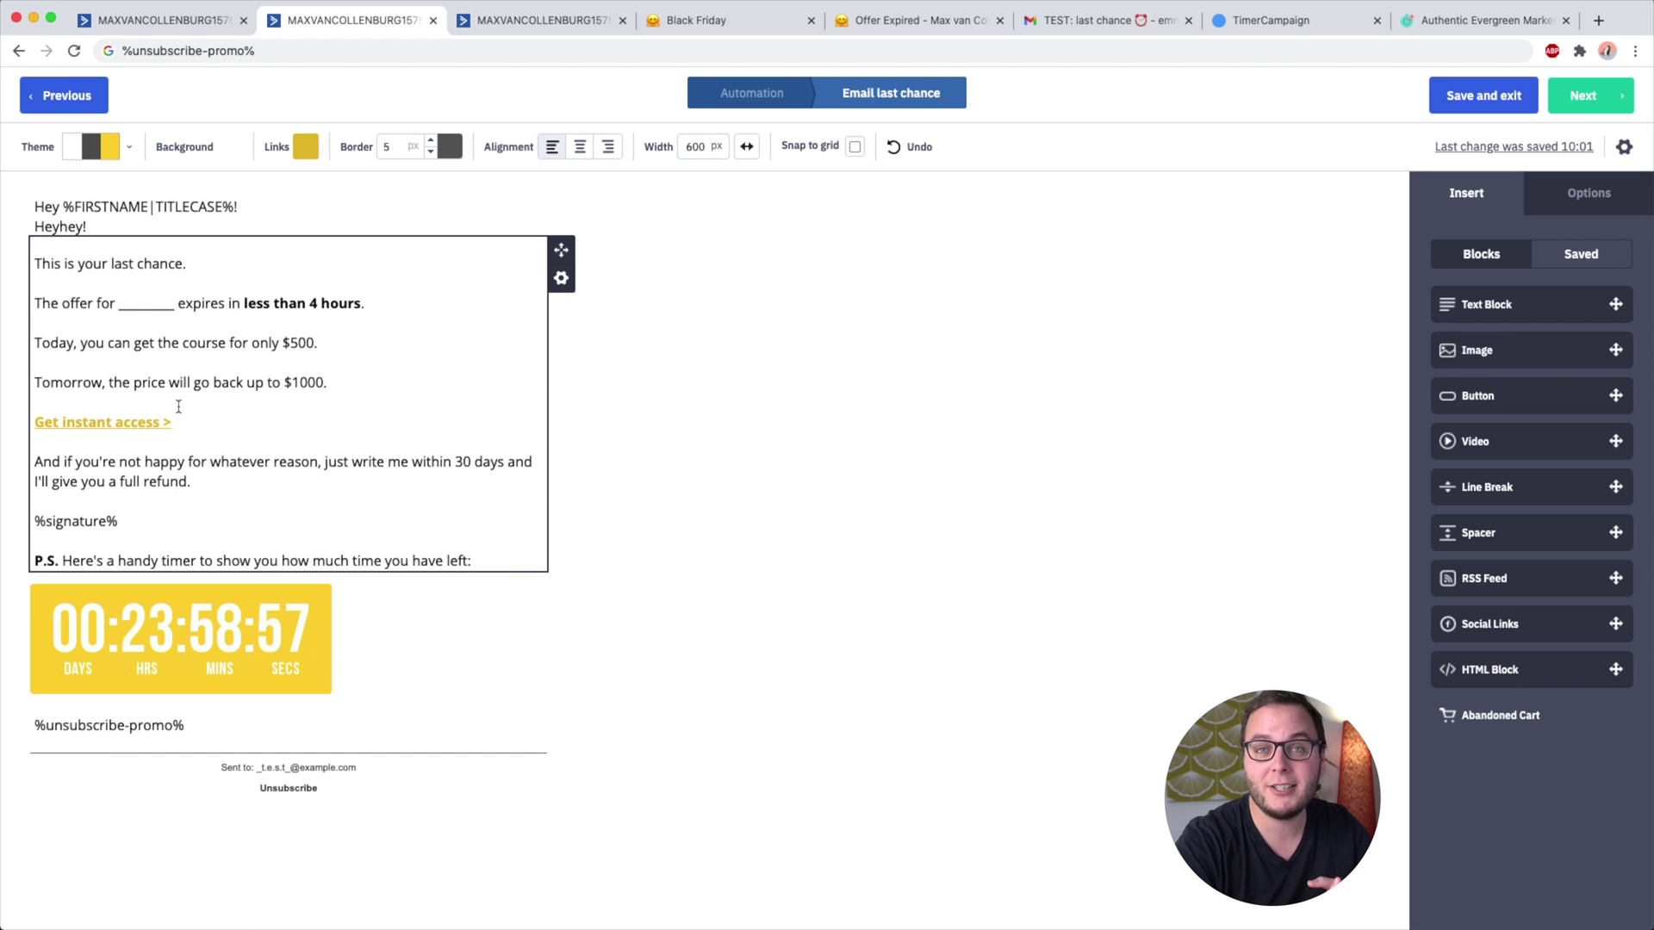
left_click(689, 20)
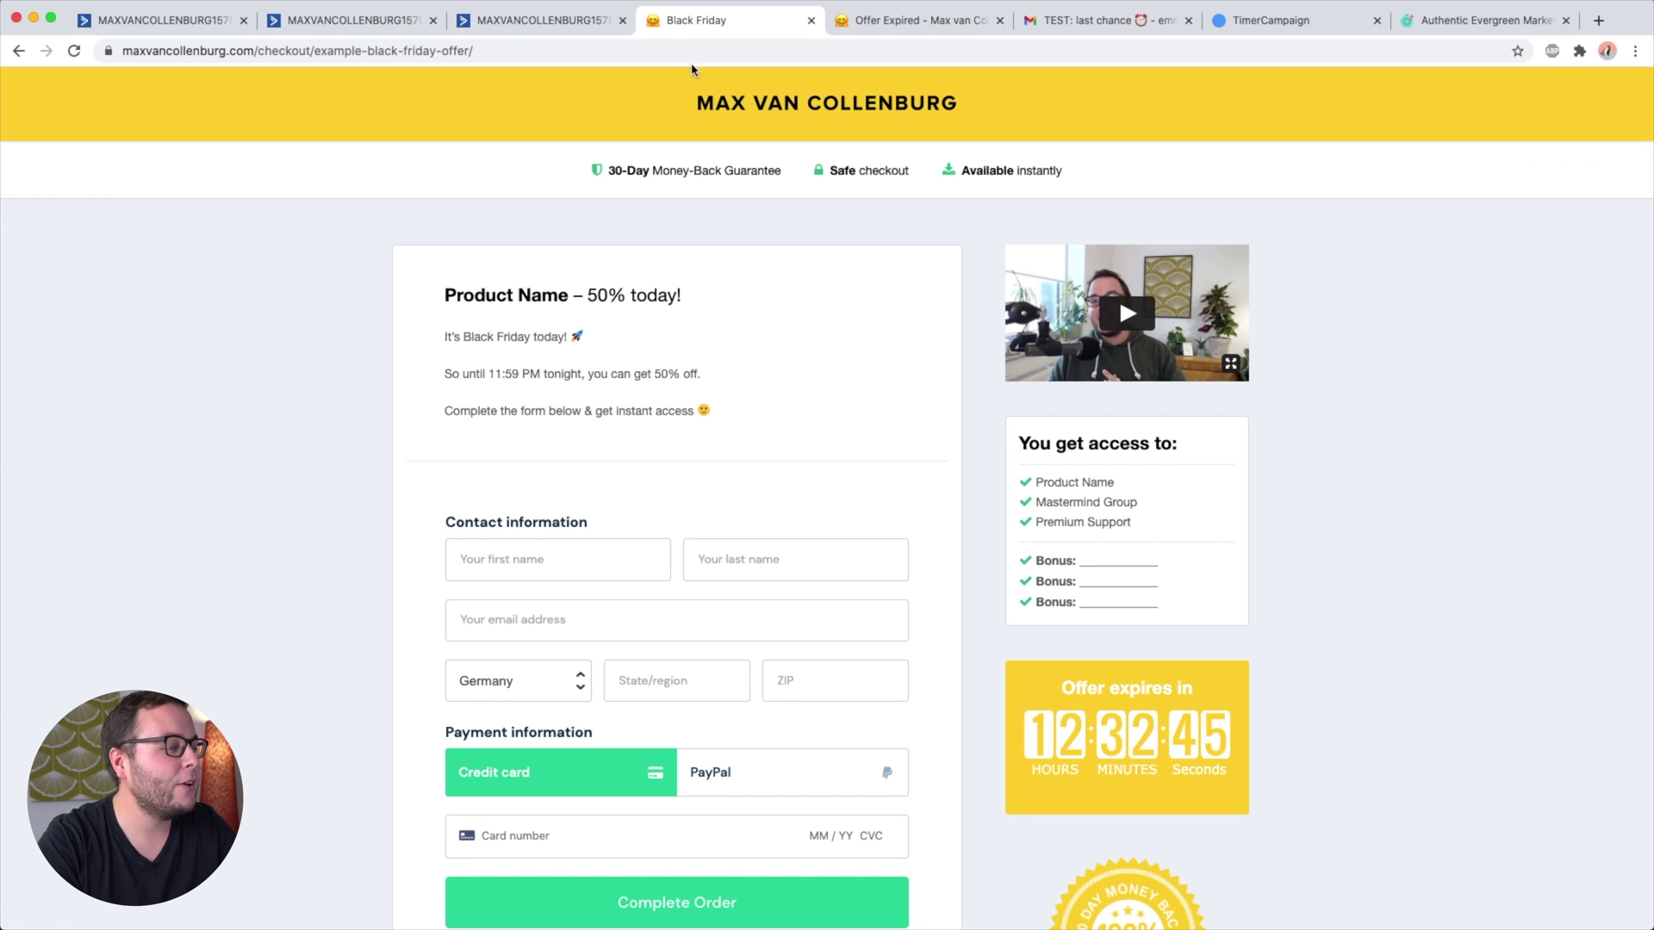
scroll(923, 506, "down", 1)
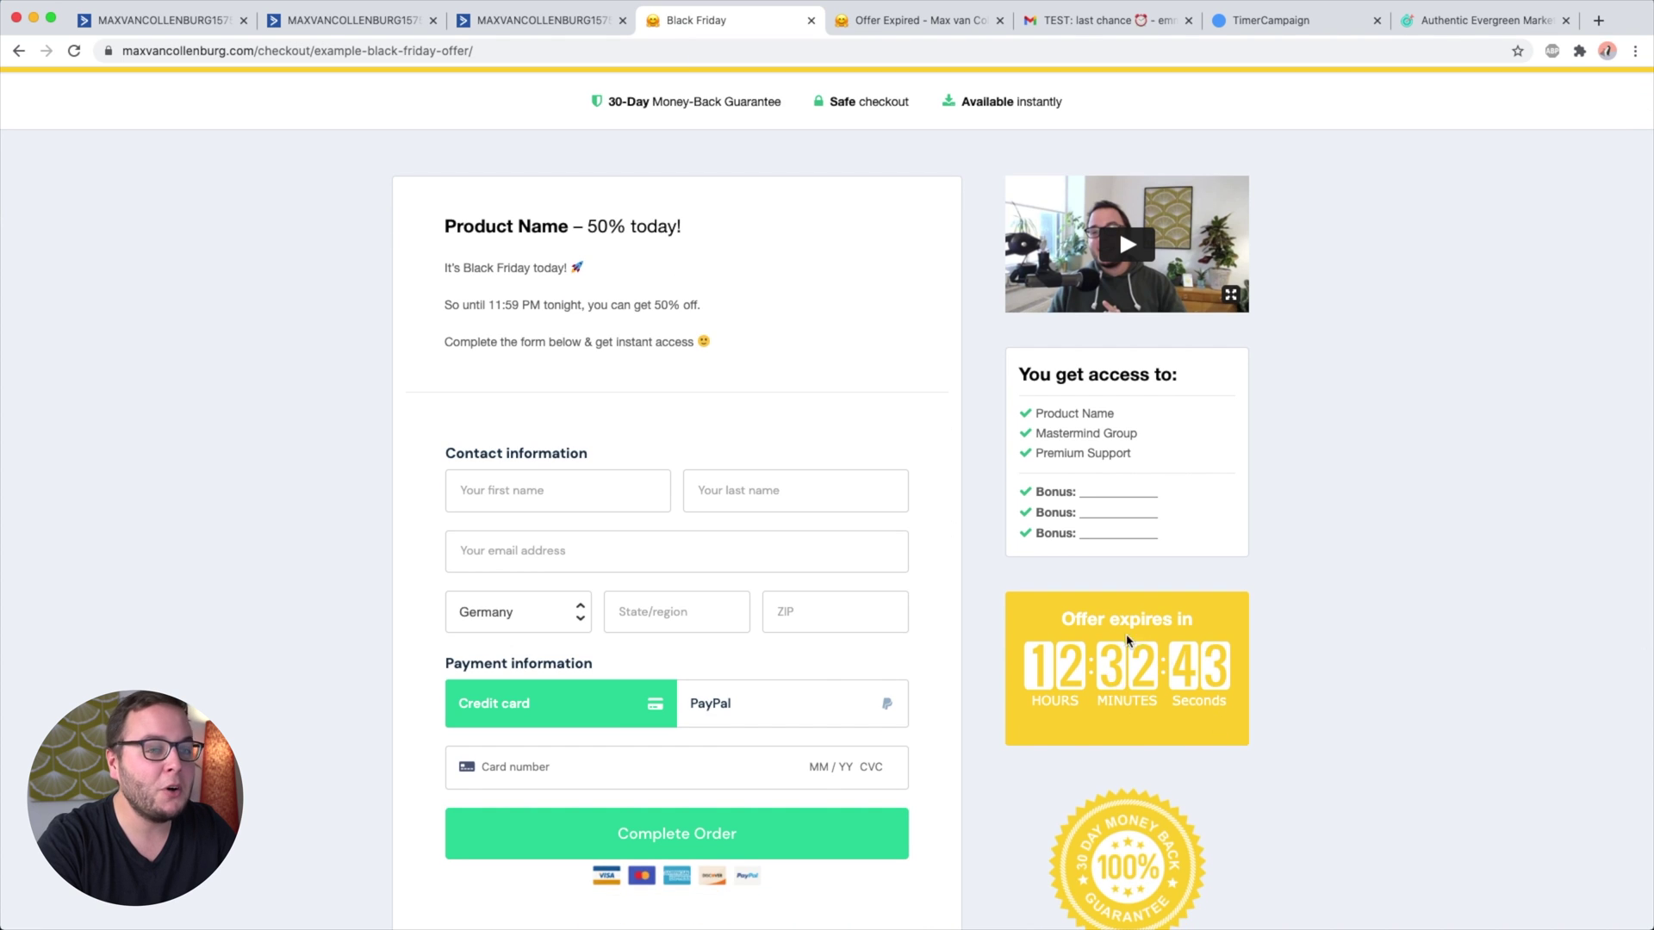
scroll(1098, 634, "up", 1)
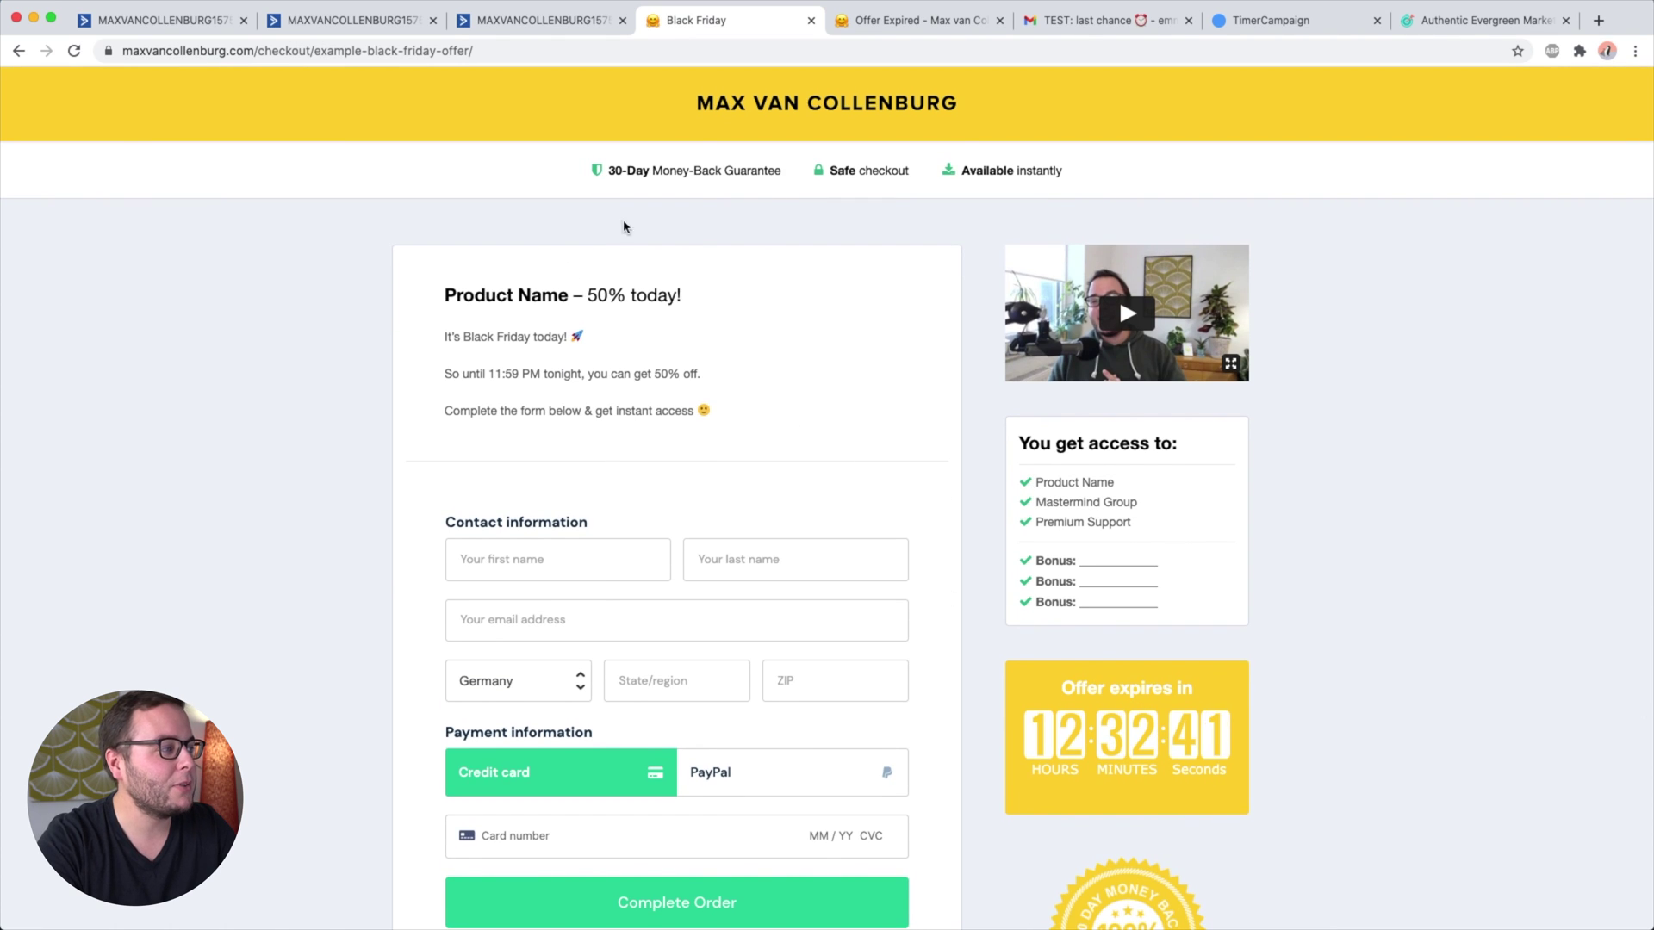
left_click_drag(498, 300, 728, 428)
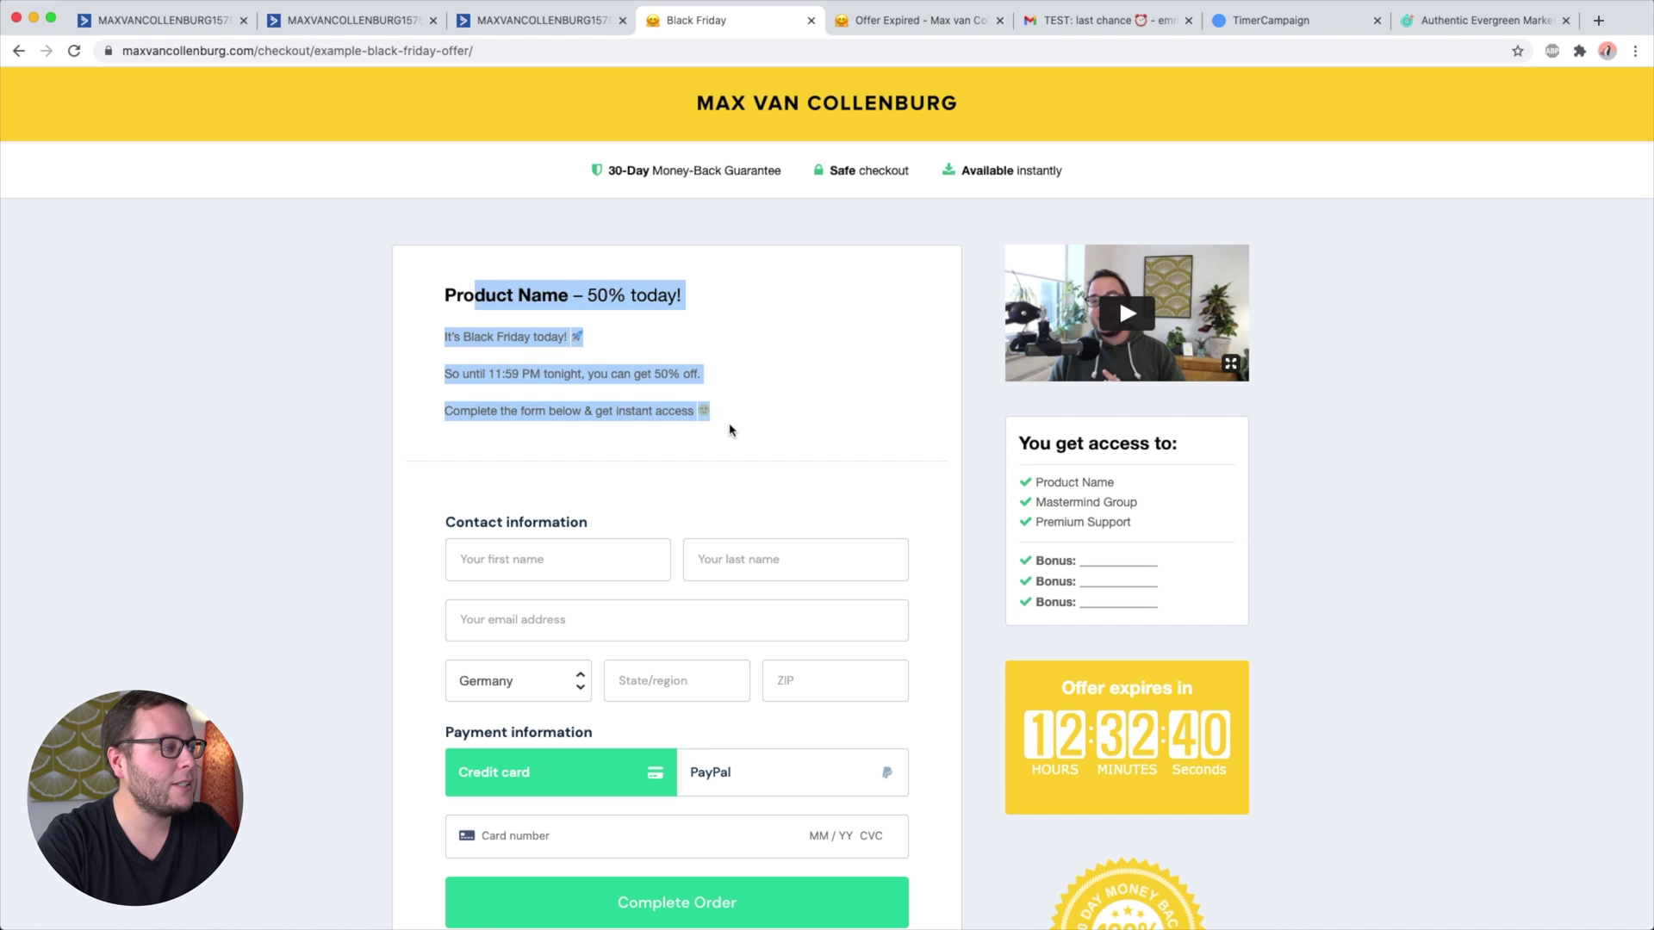
left_click(679, 374)
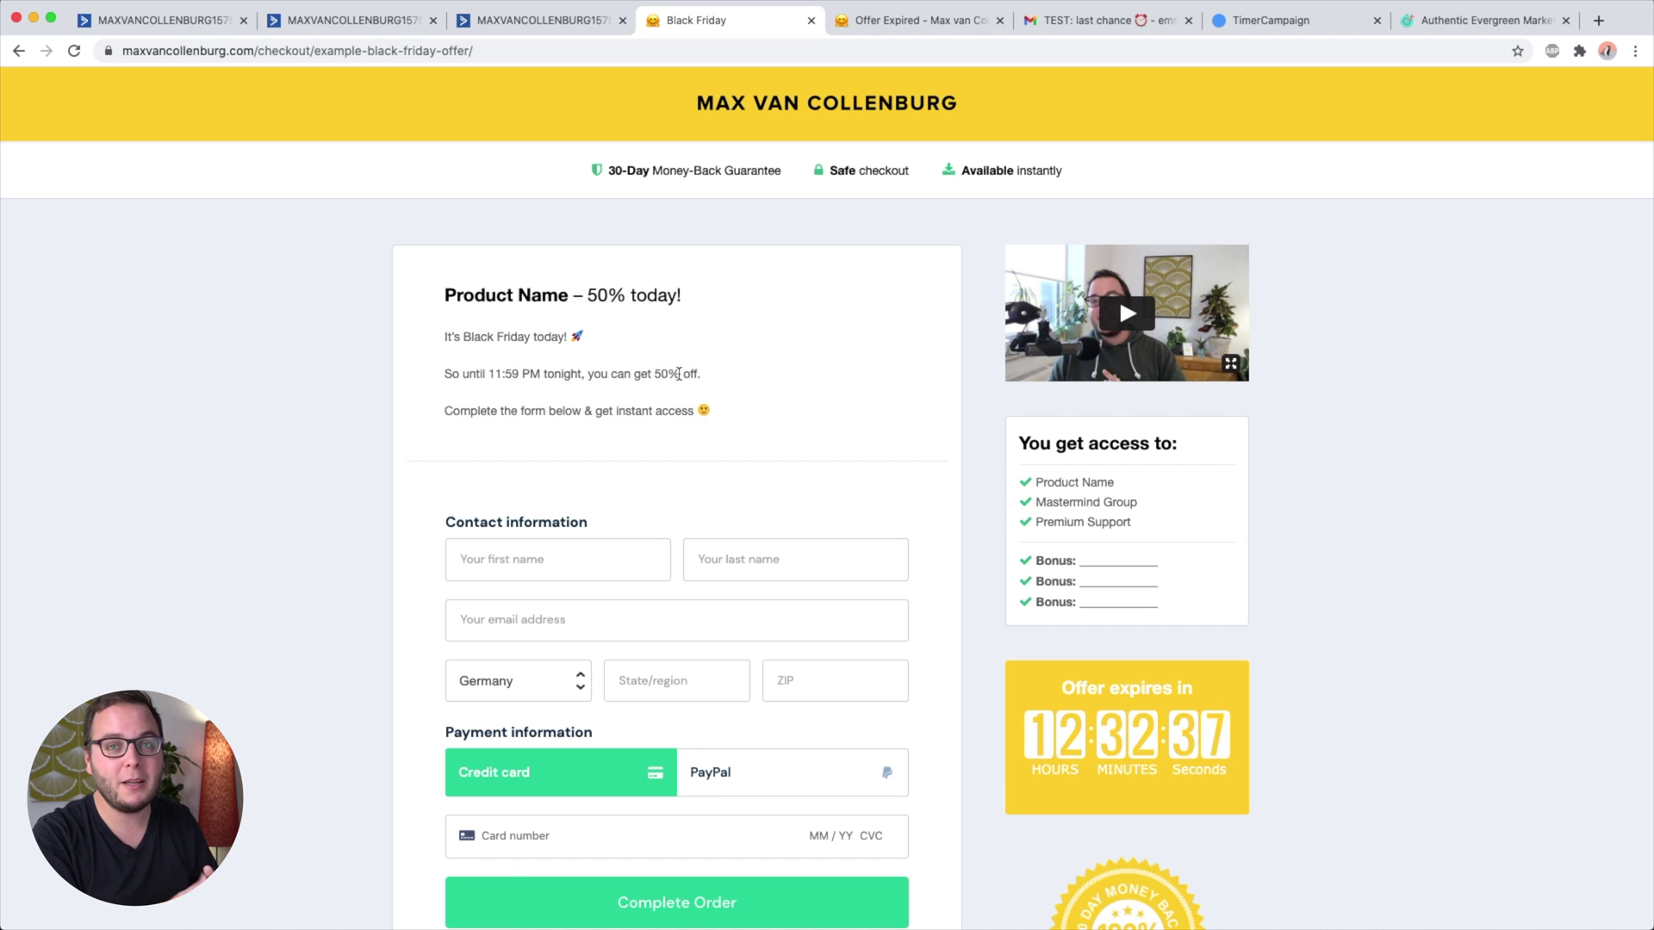
scroll(758, 383, "down", 1)
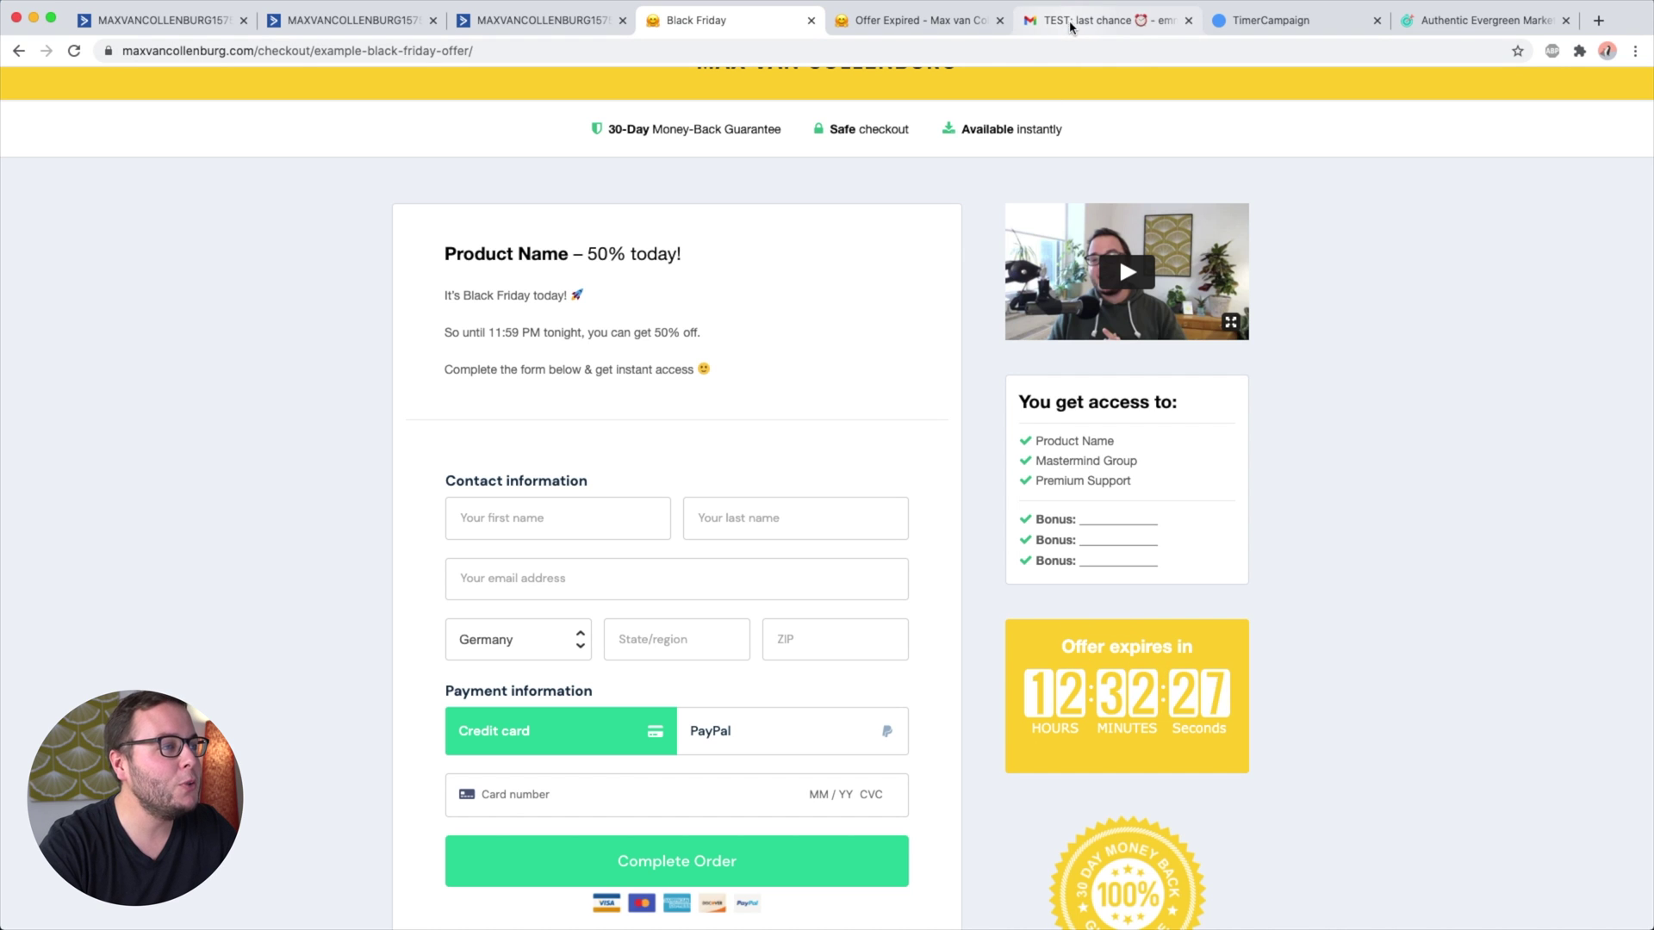
Look at the TimerCampaign site and the message variables, ending on the Offer Expired page.
left_click(1244, 17)
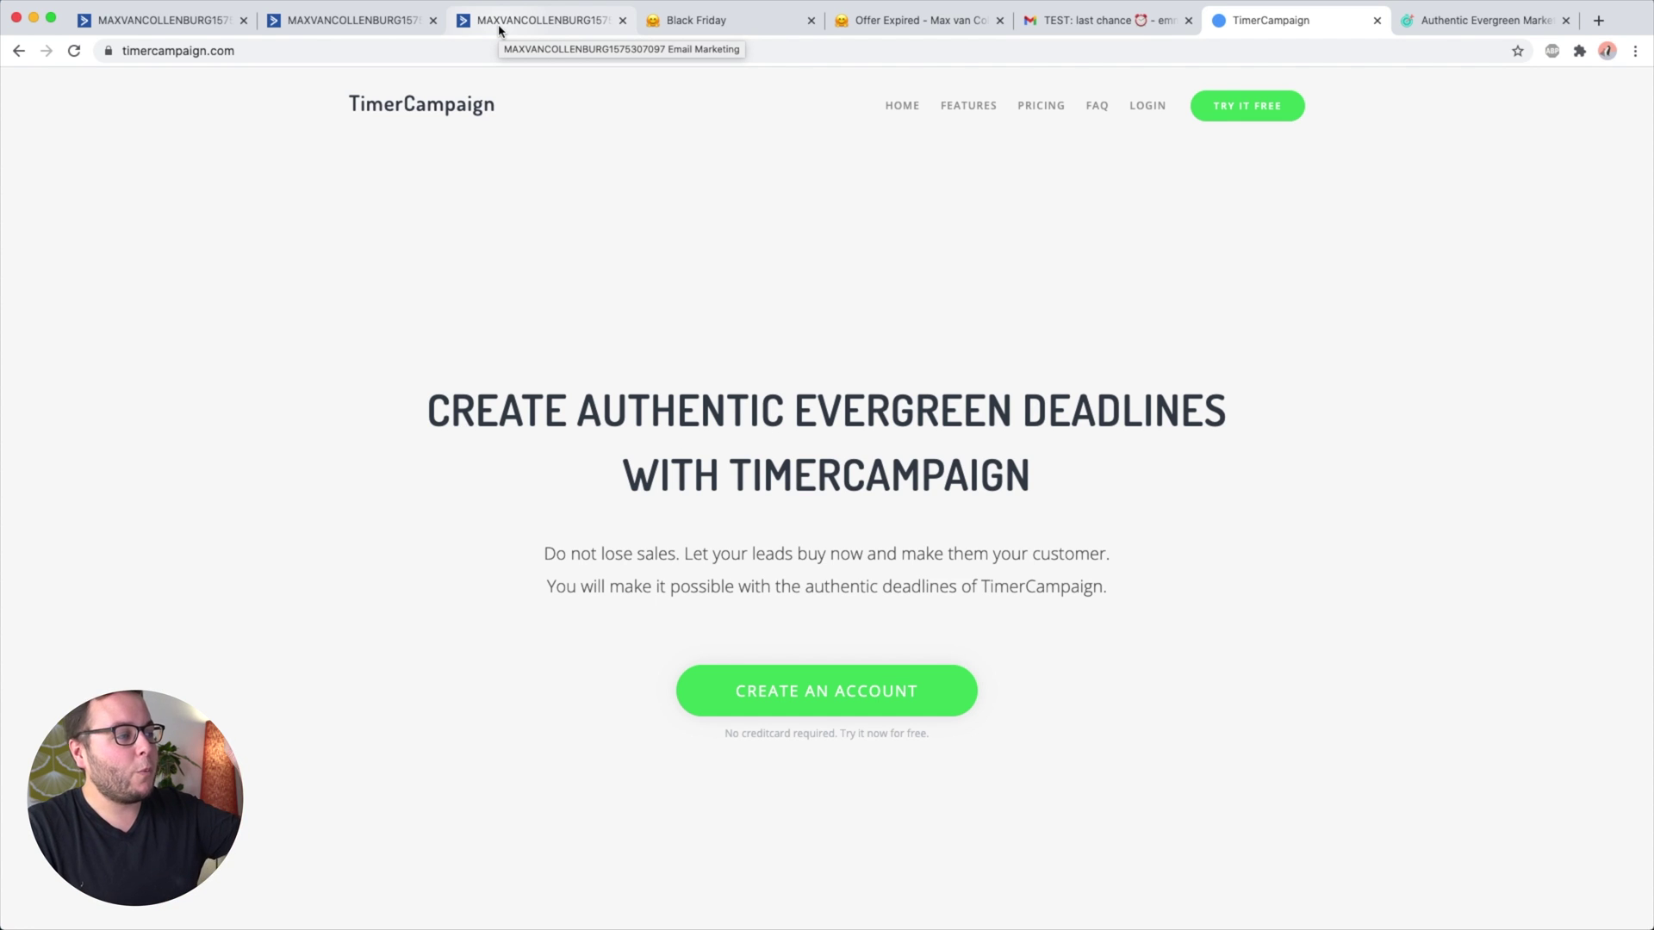
left_click(747, 24)
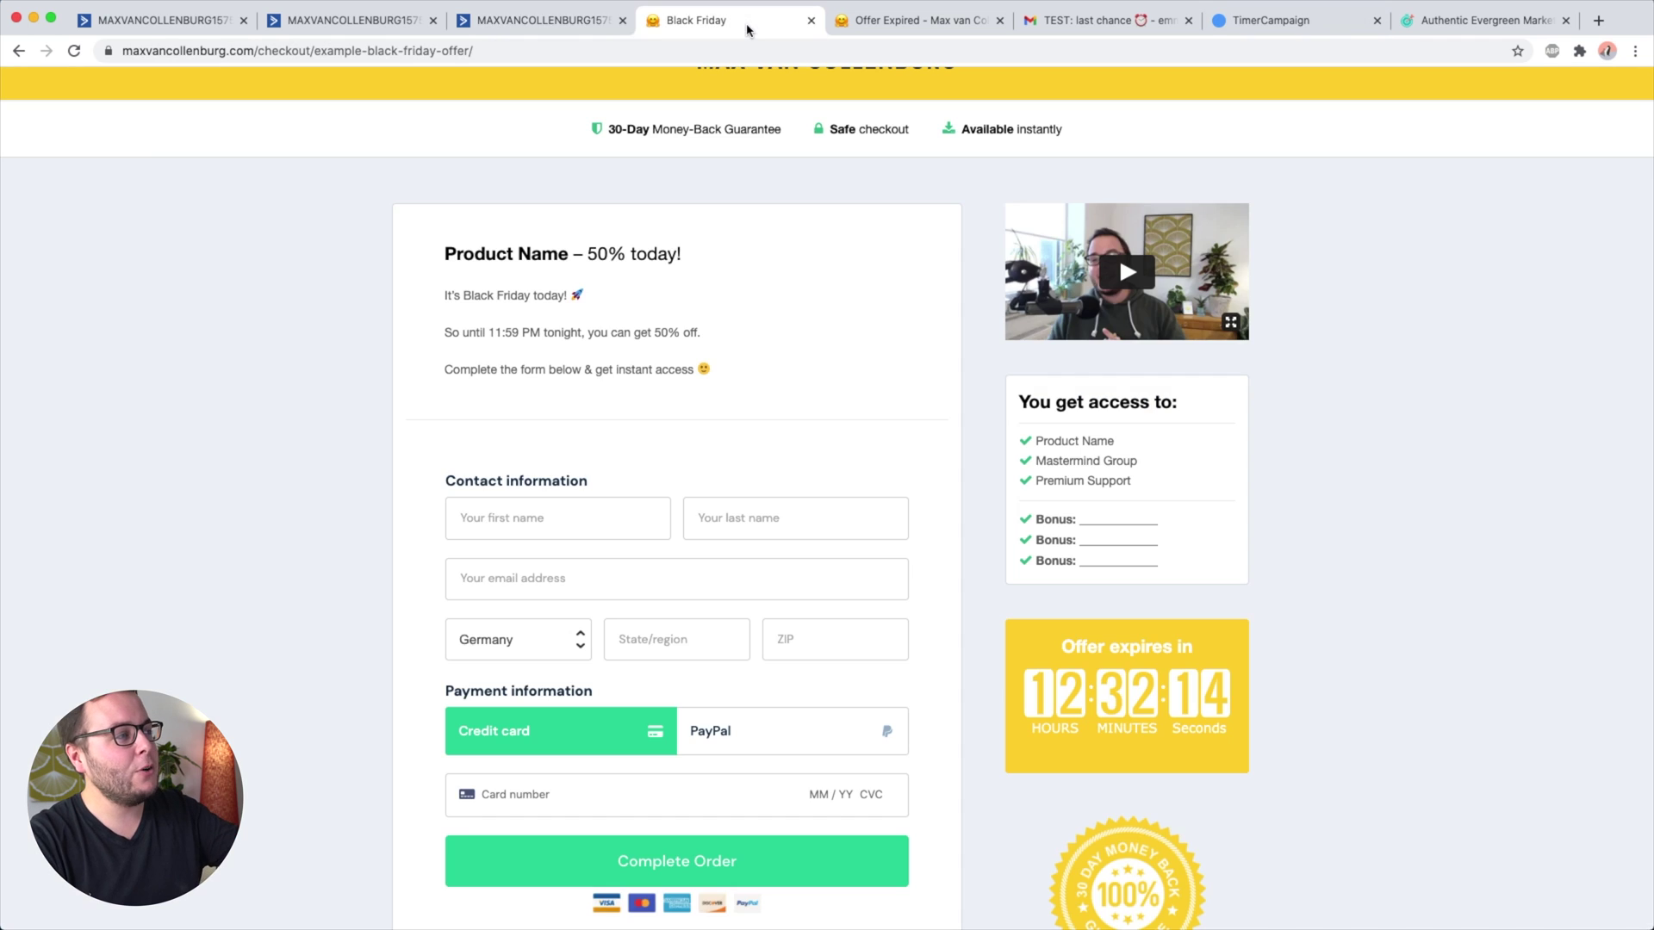
left_click(552, 26)
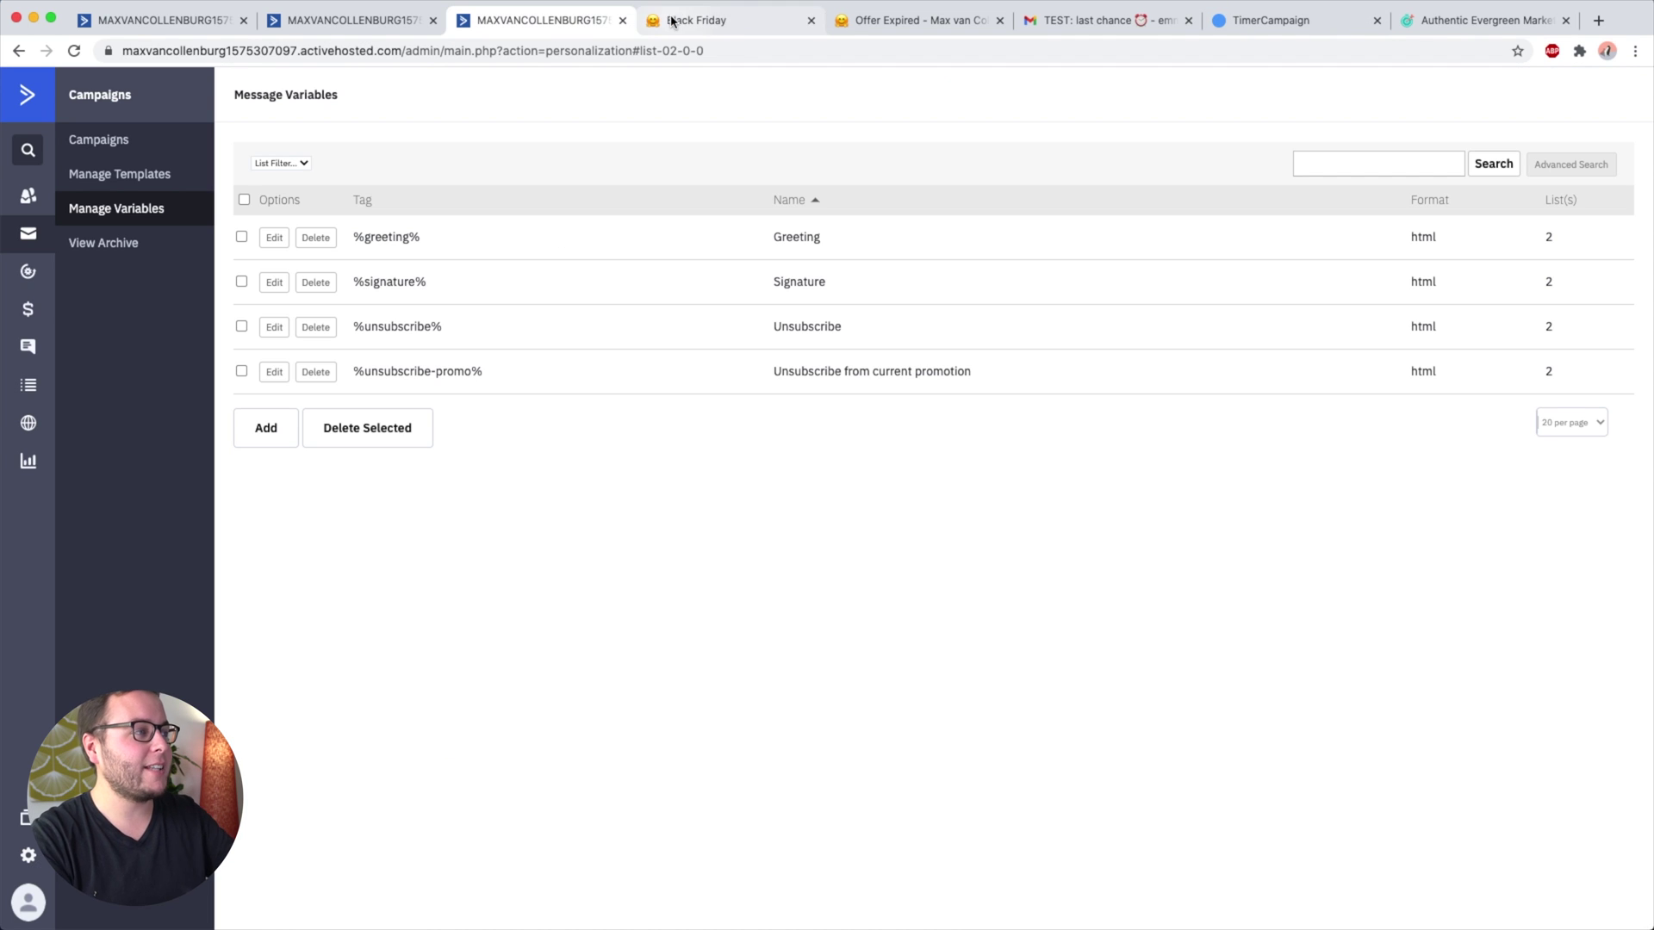
left_click(1081, 21)
left_click(887, 26)
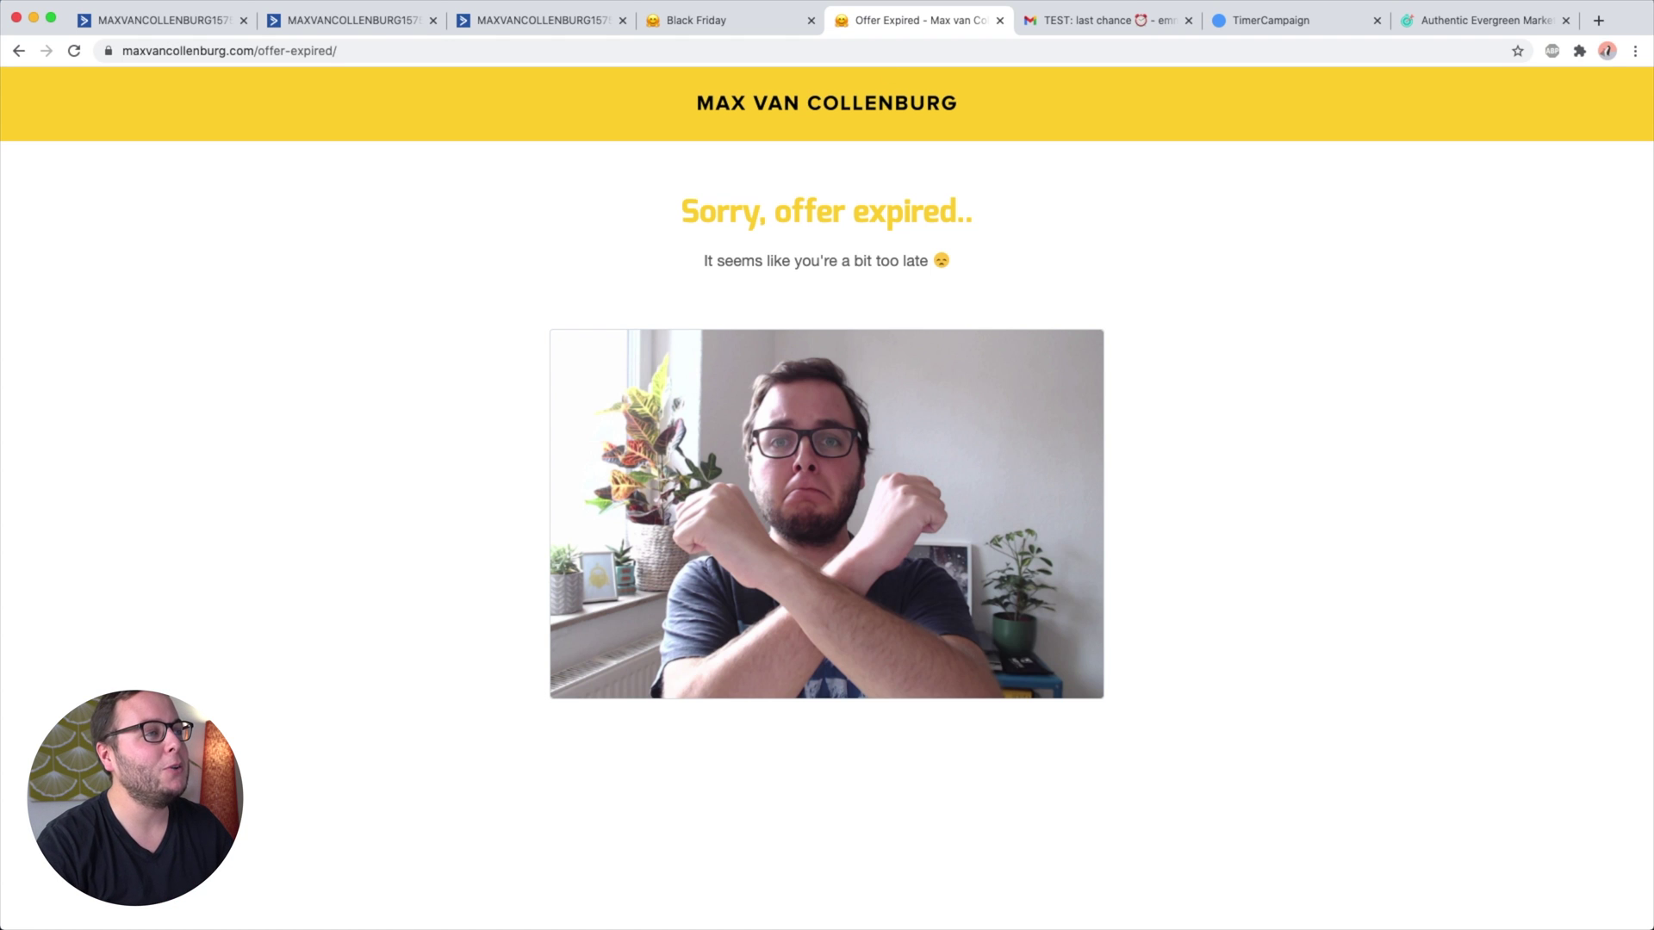
View the TimerCampaign and Deadline Funnel websites as options for deadline timers.
left_click(1238, 25)
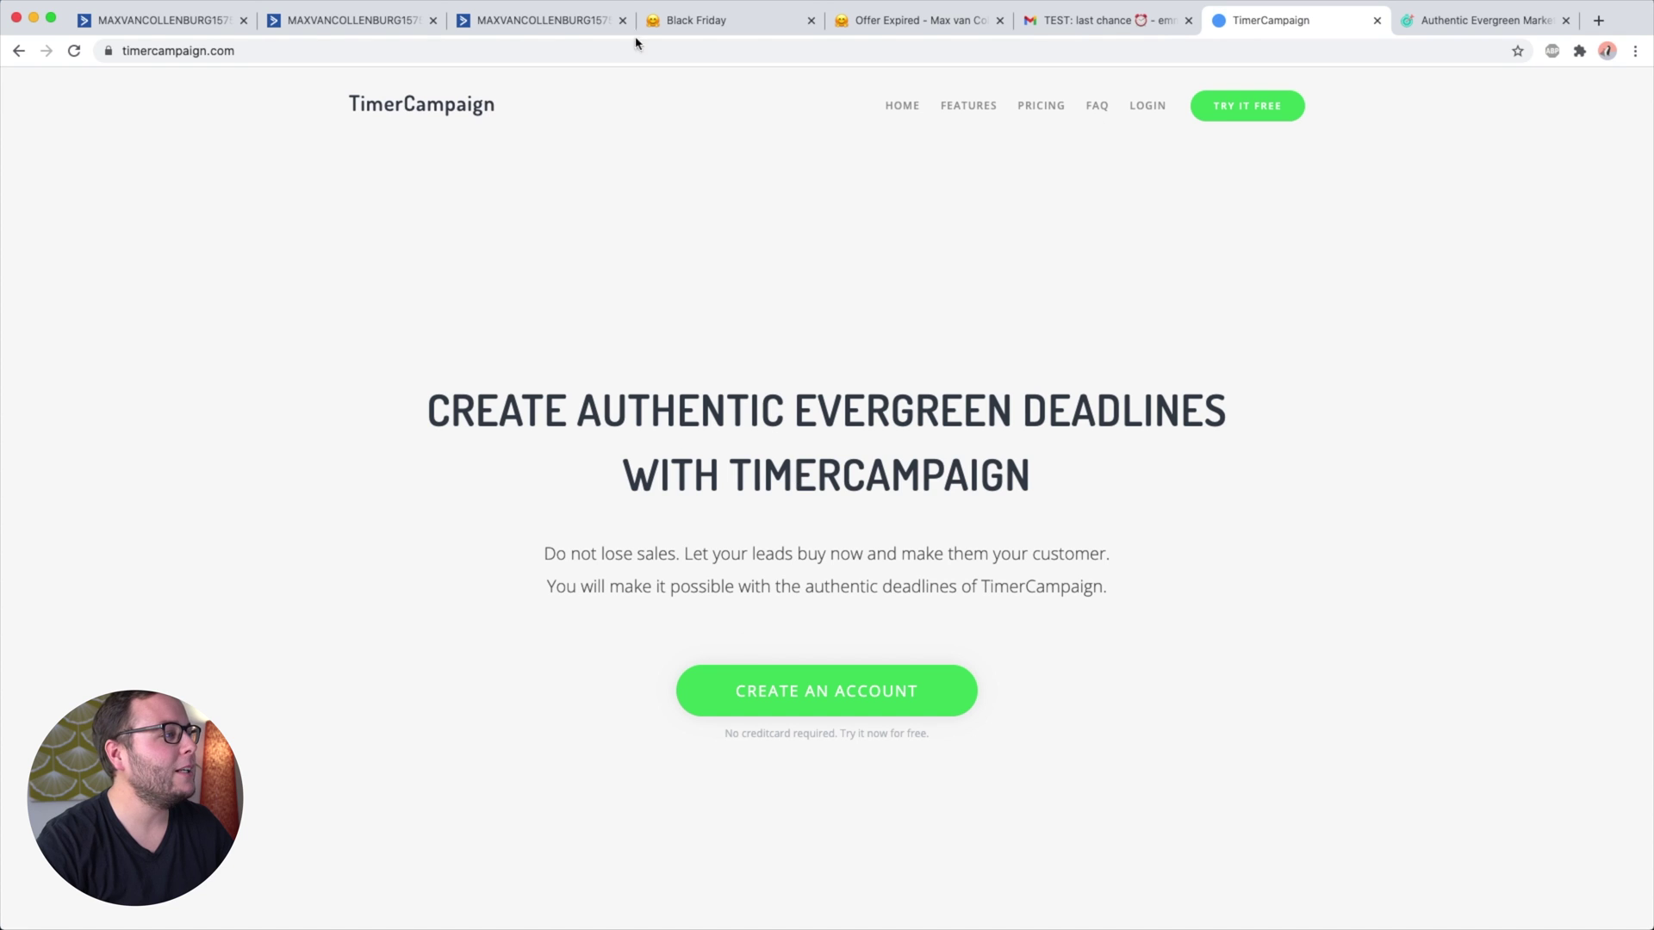
left_click(1499, 20)
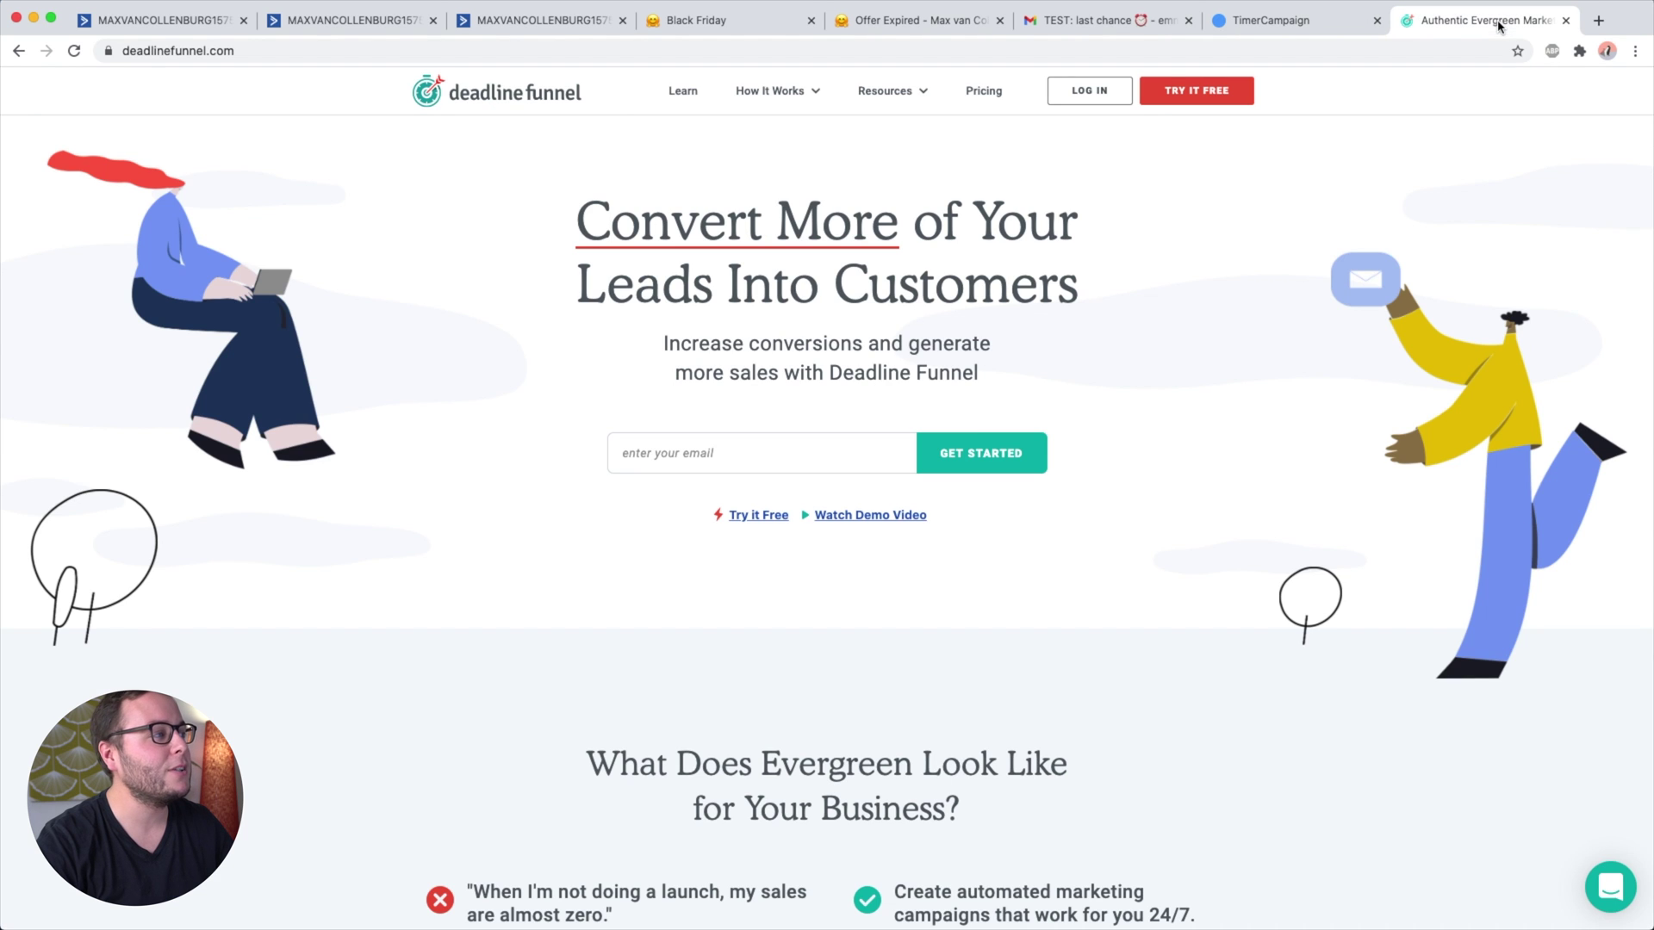
left_click(1318, 34)
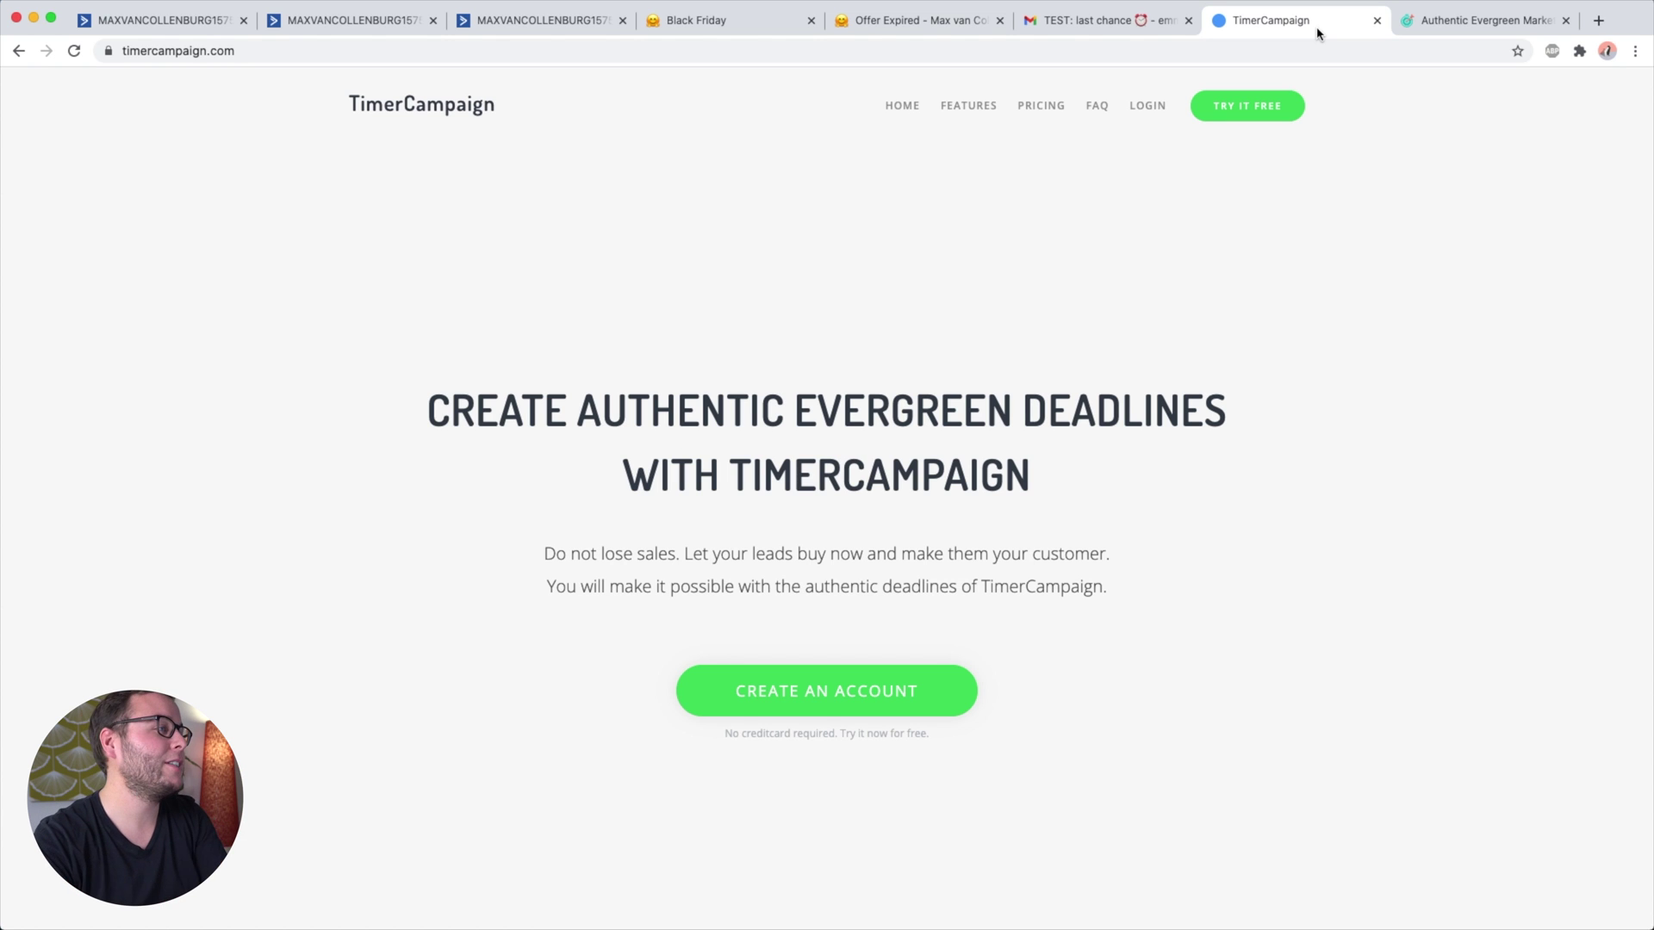
Return to the Black Friday Sale automation and inspect the purchase tag and visited URL conditions after the 12AM wait, closing them without changes.
left_click(224, 26)
scroll(677, 396, "down", 2)
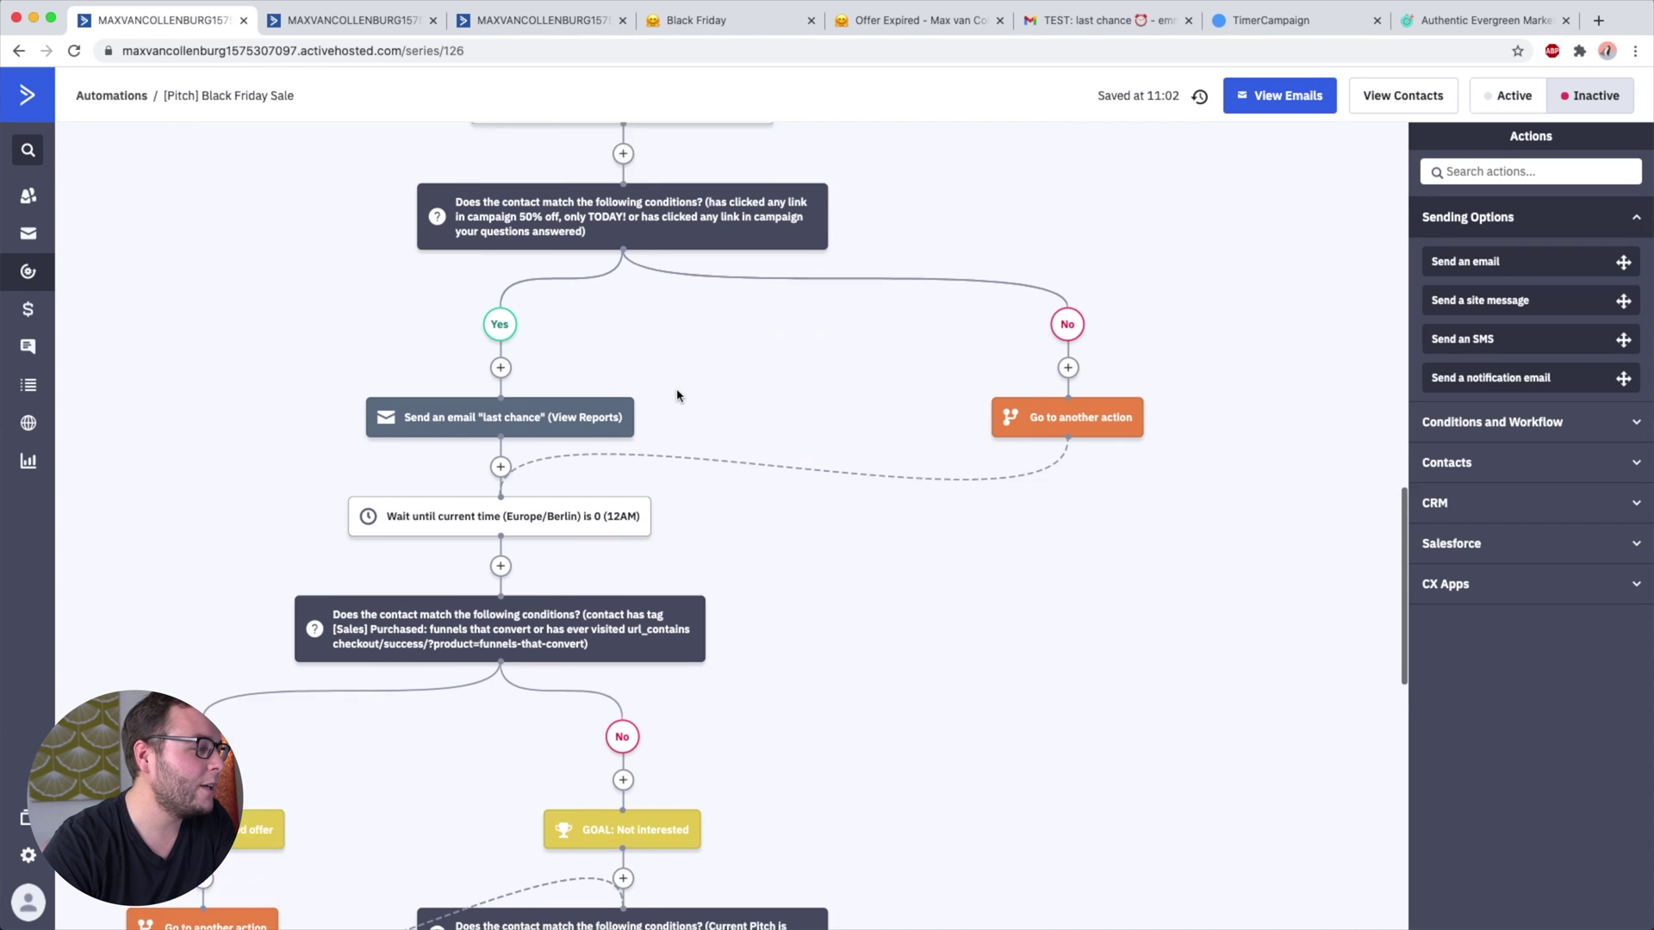
scroll(677, 396, "down", 2)
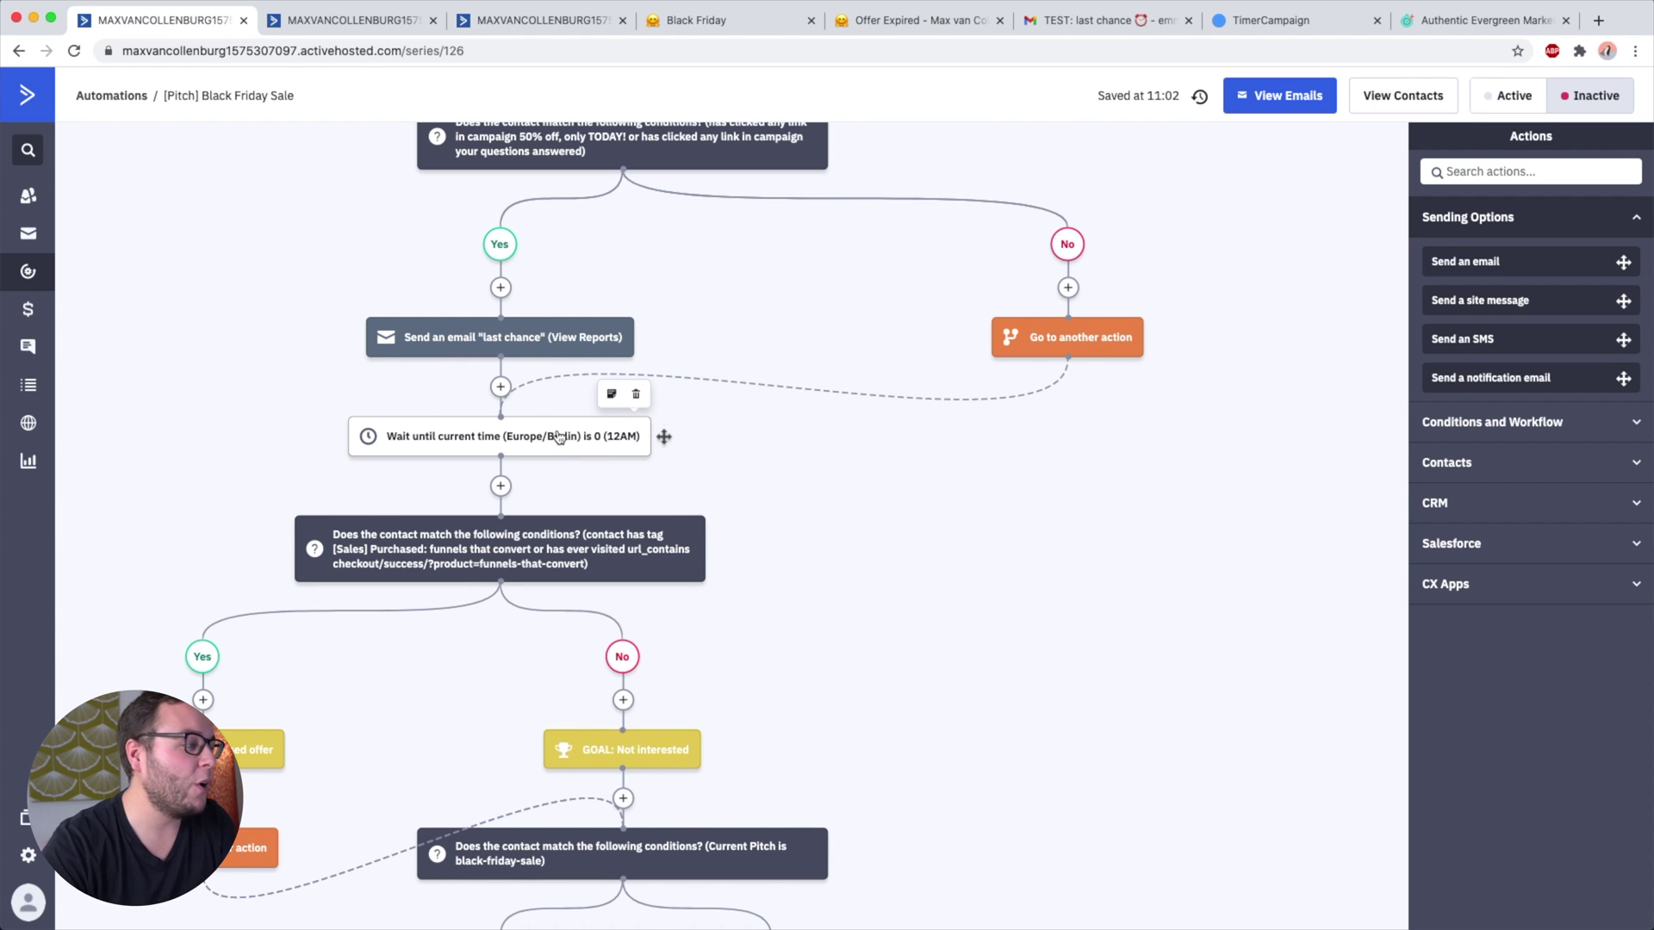
scroll(558, 437, "down", 4)
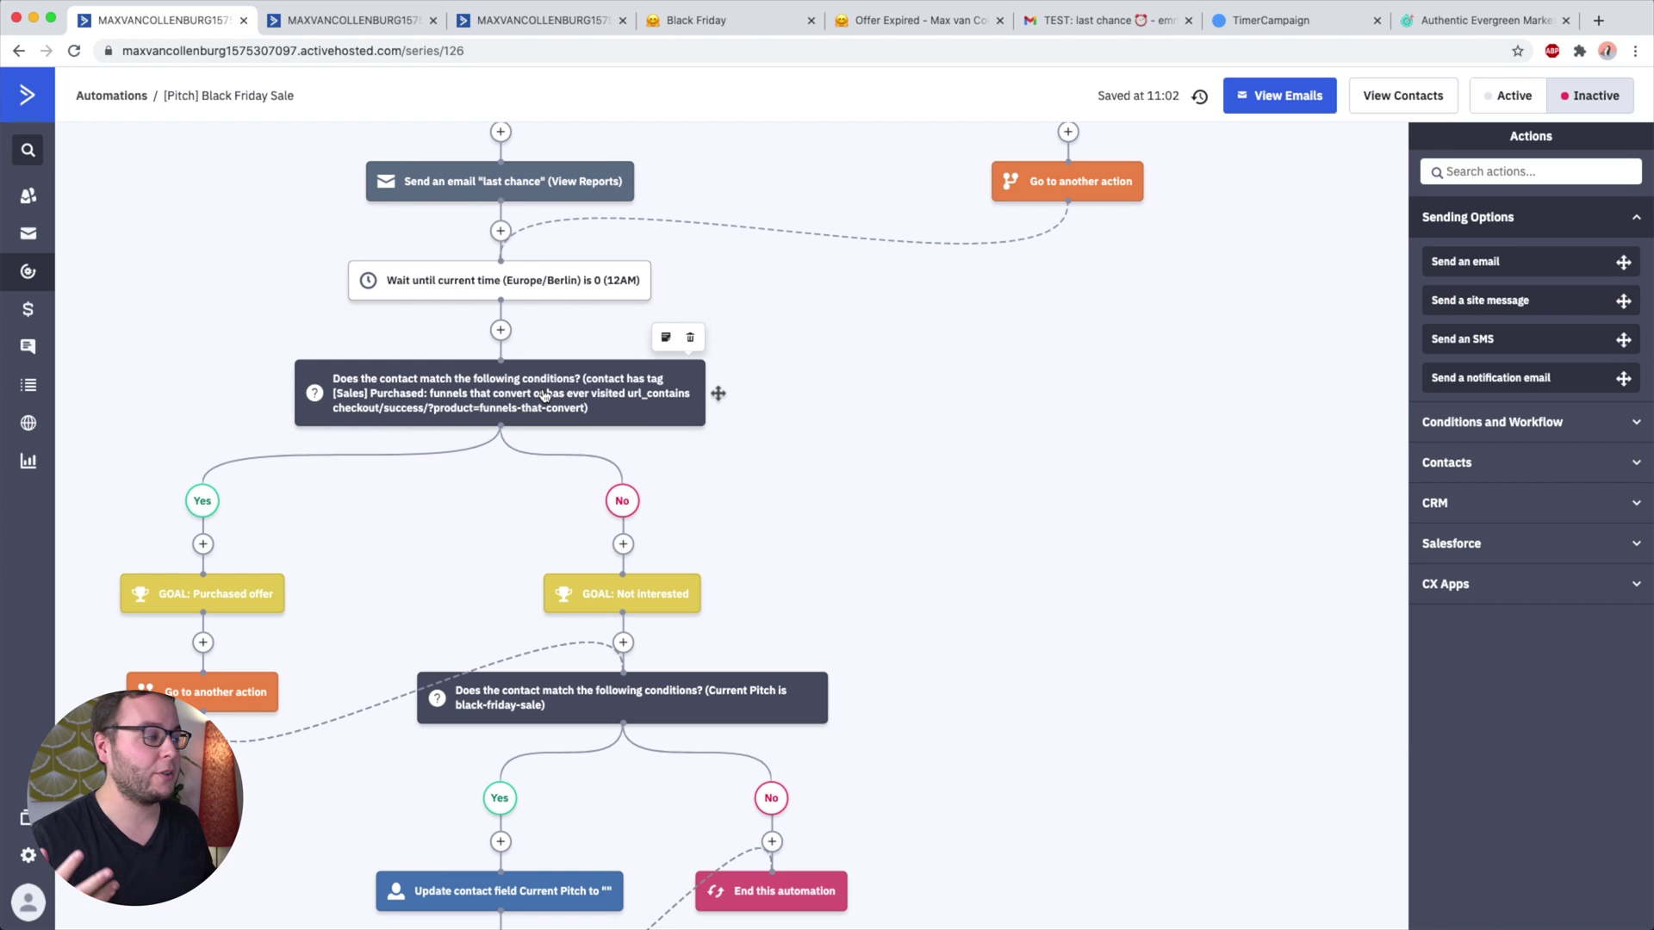
left_click(485, 403)
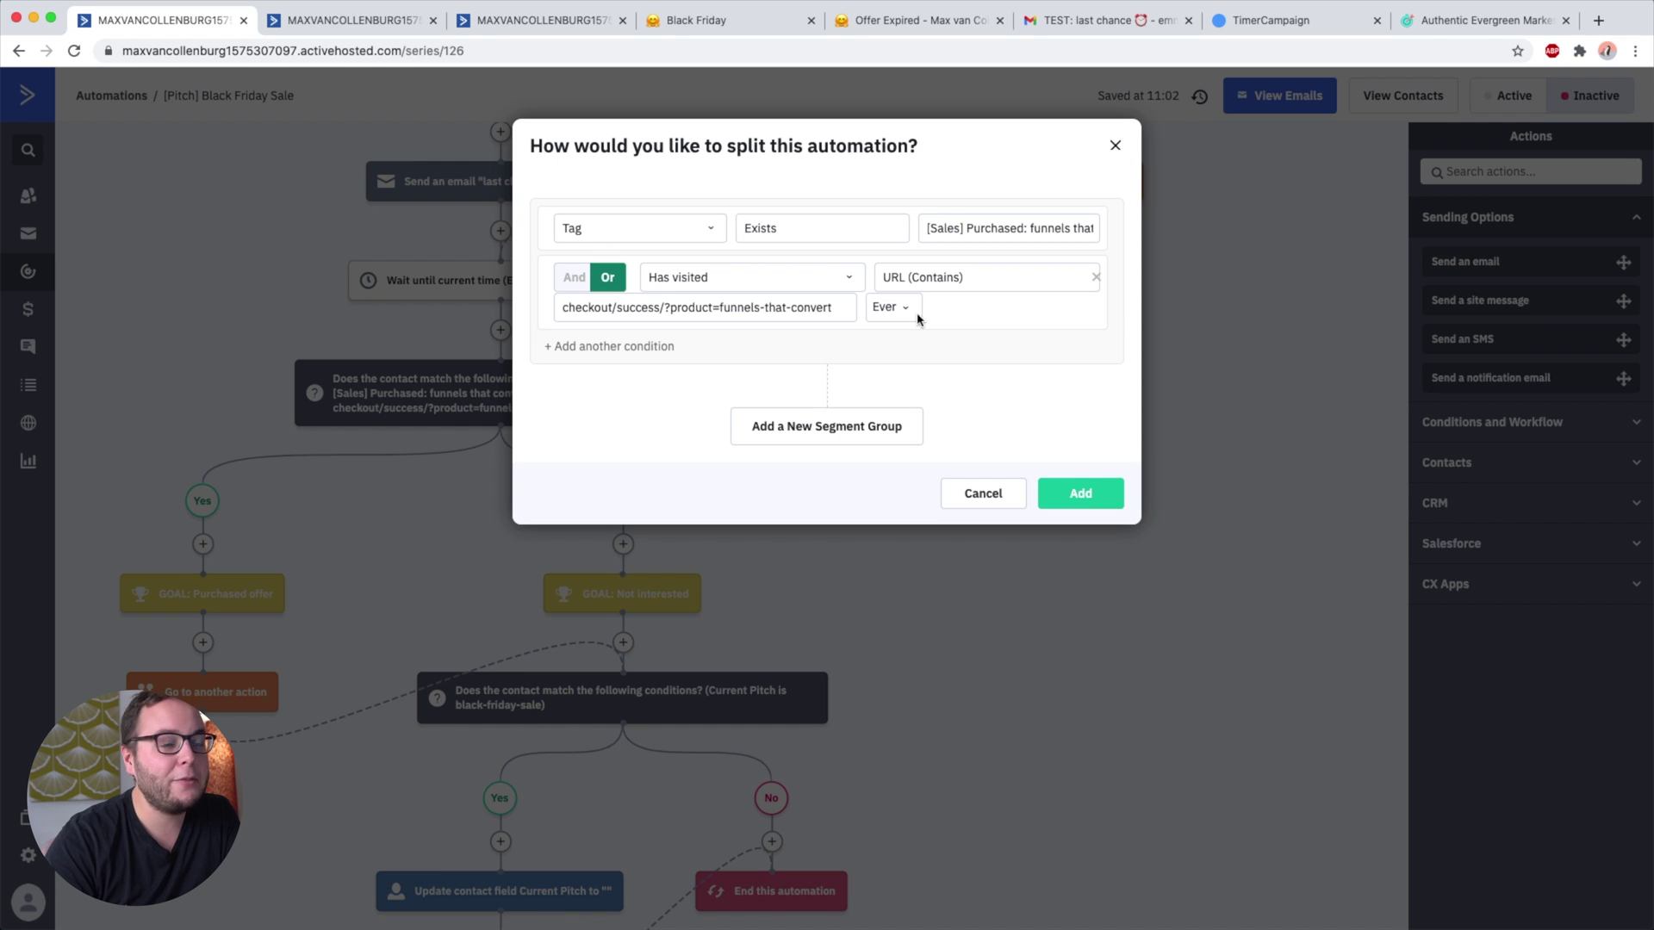
left_click(1222, 309)
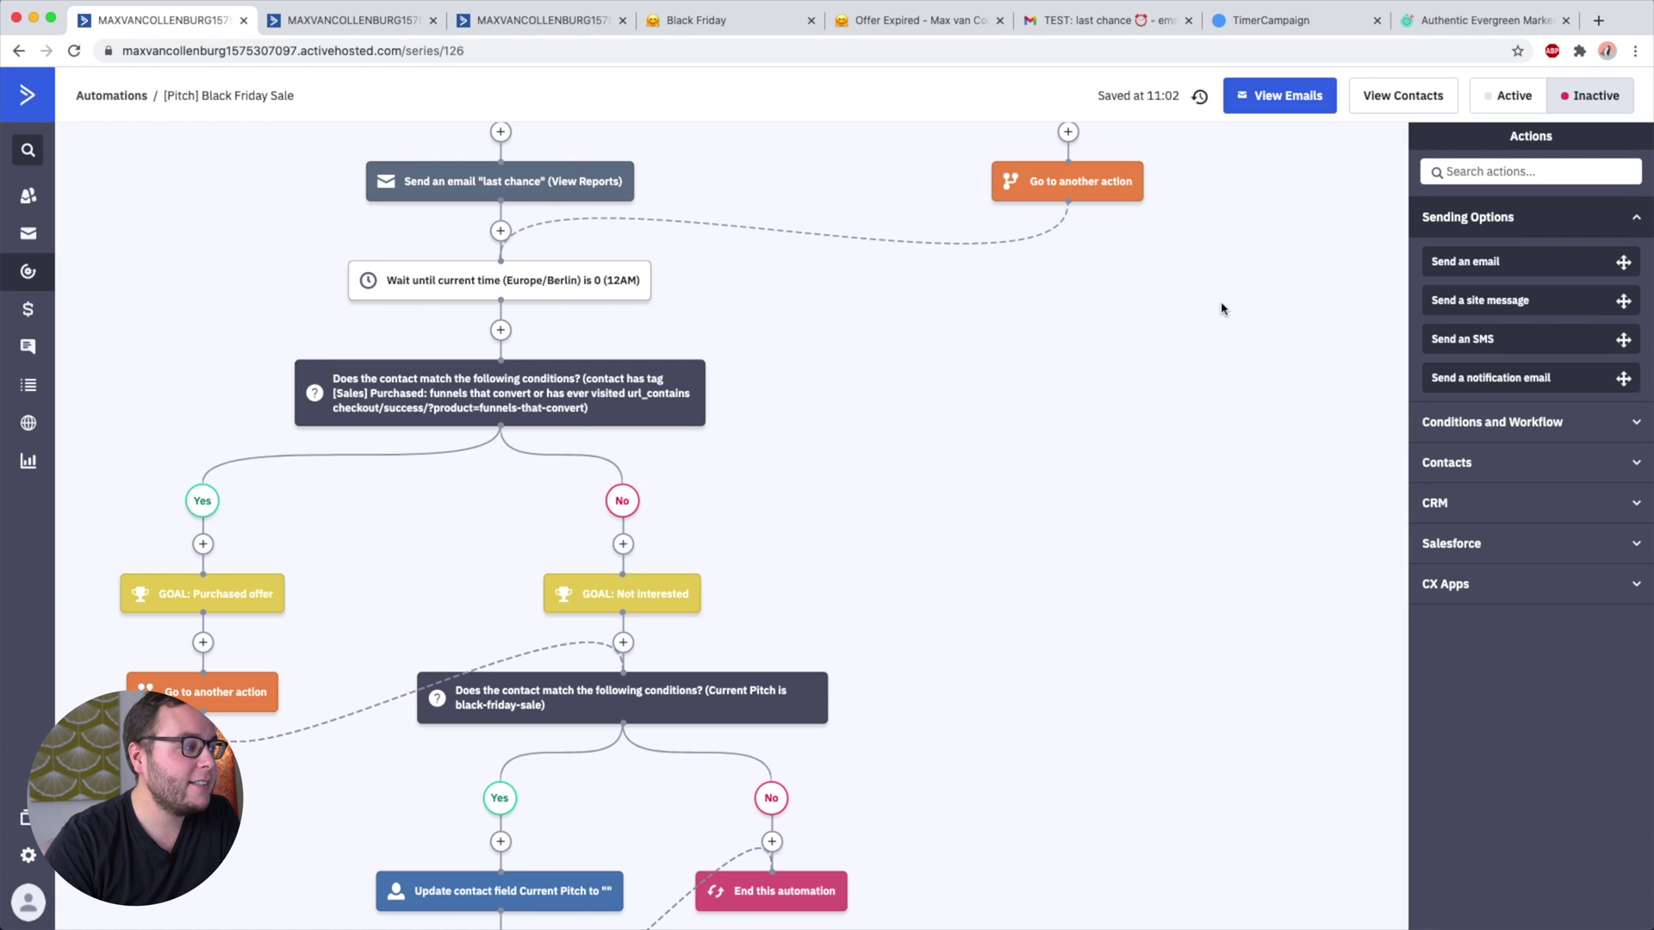
Inspect the "Purchased offer" goal's settings and its two sets of conditions, then close them without changes.
mouse_move(229, 613)
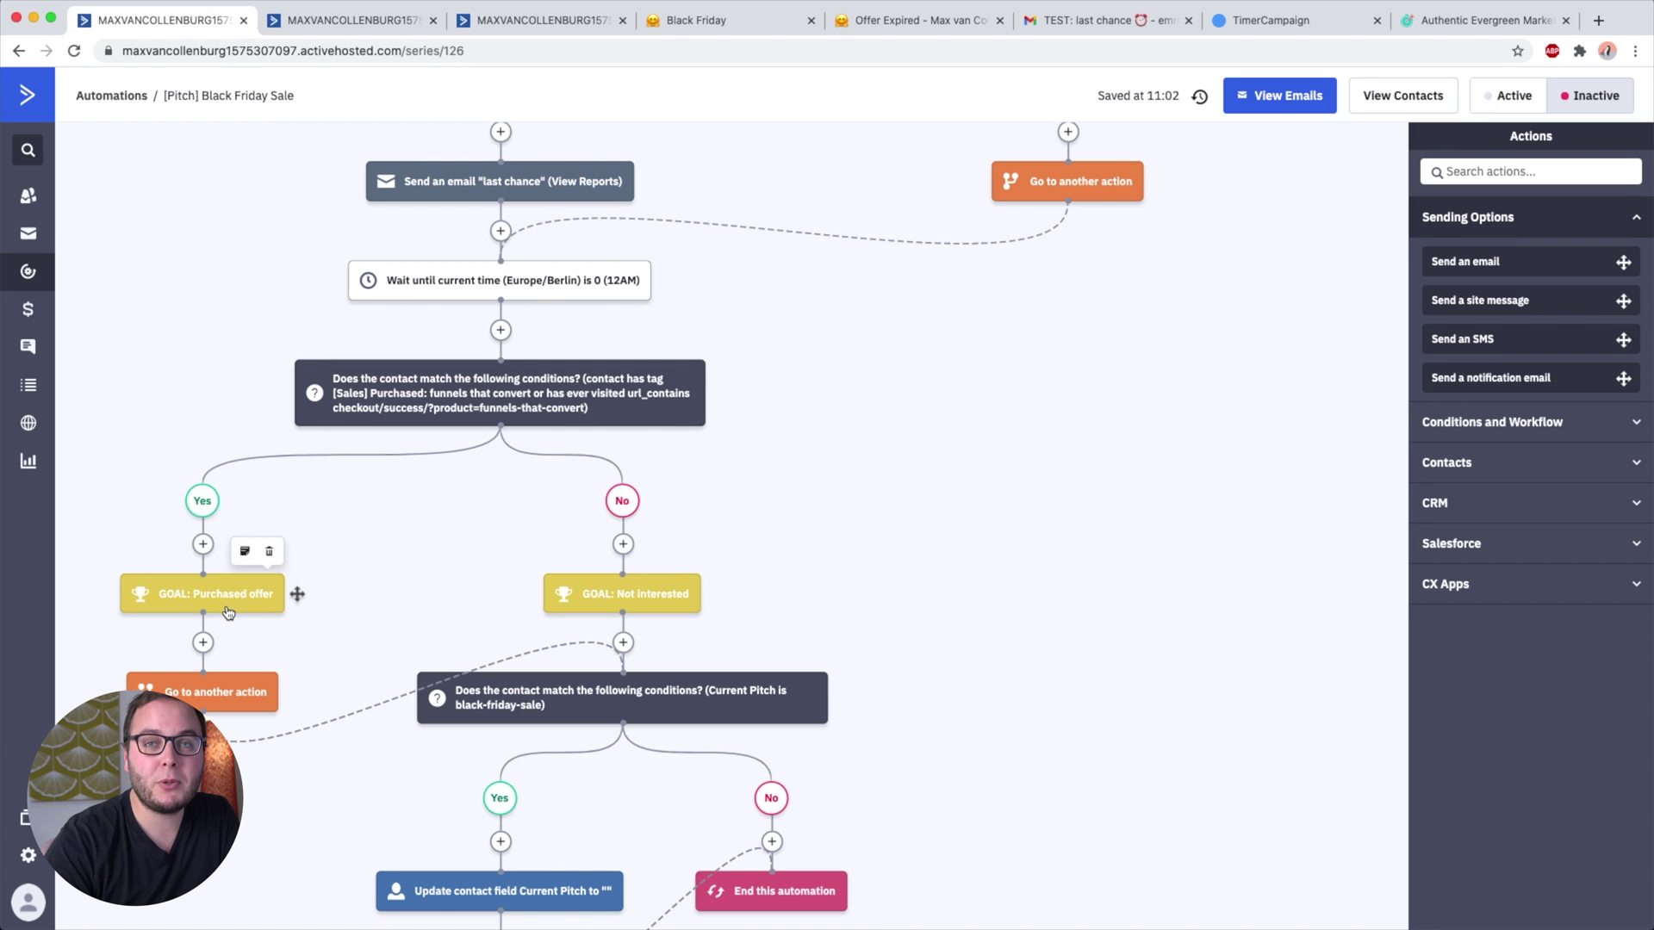
scroll(228, 613, "down", 1)
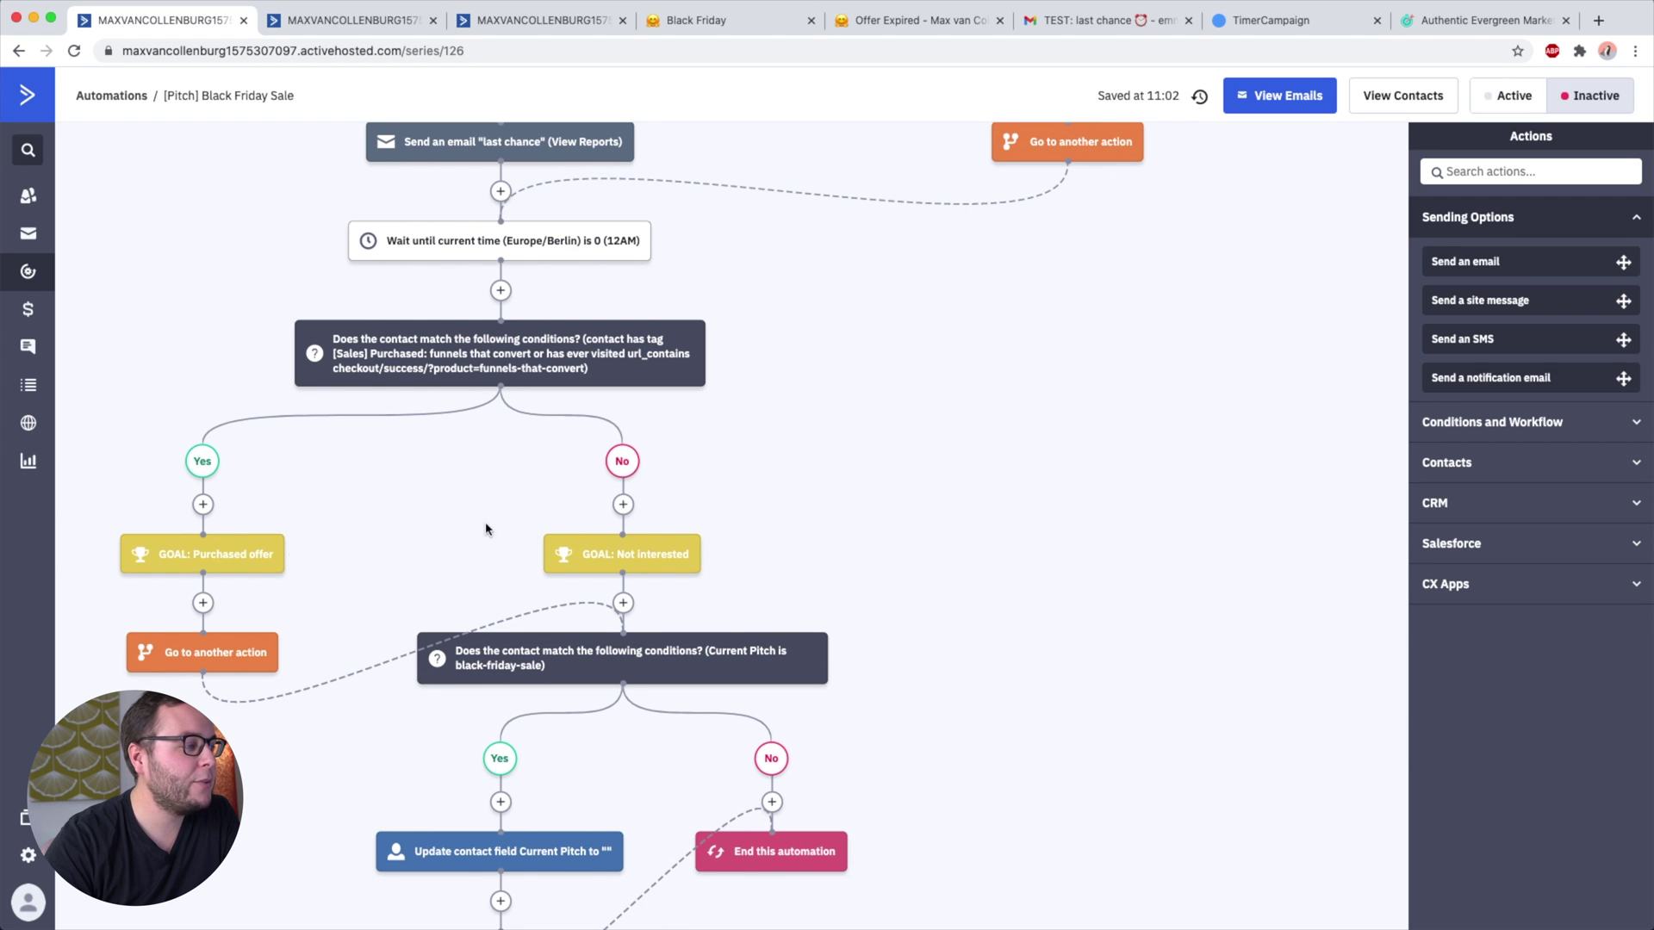
mouse_move(211, 571)
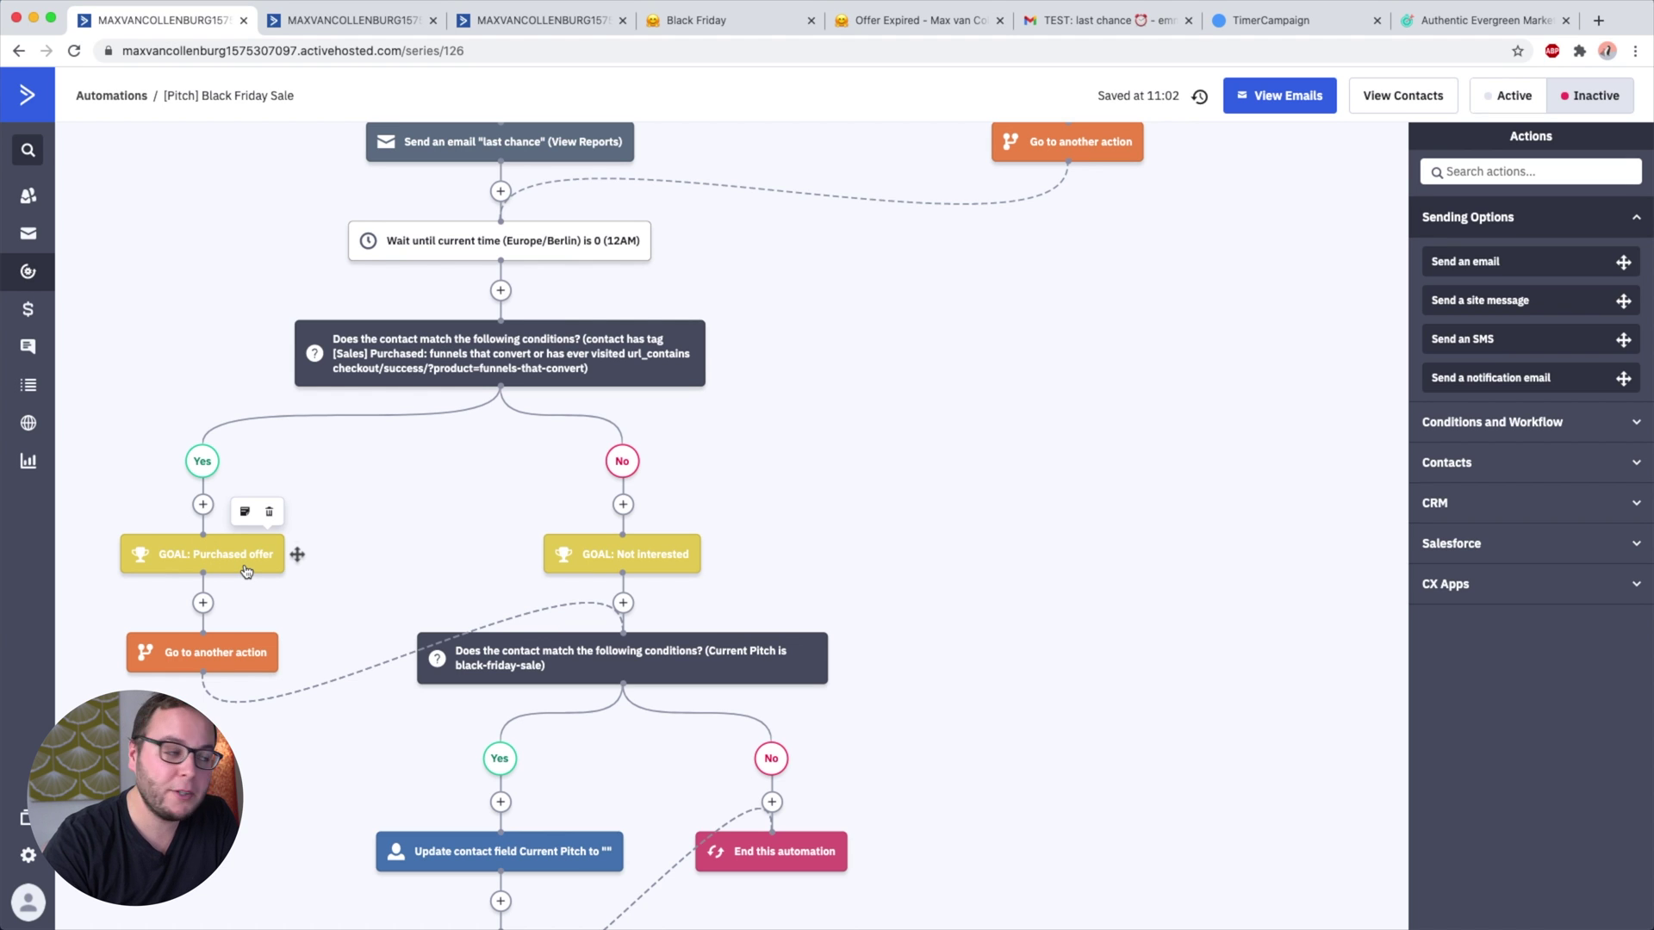
mouse_move(627, 560)
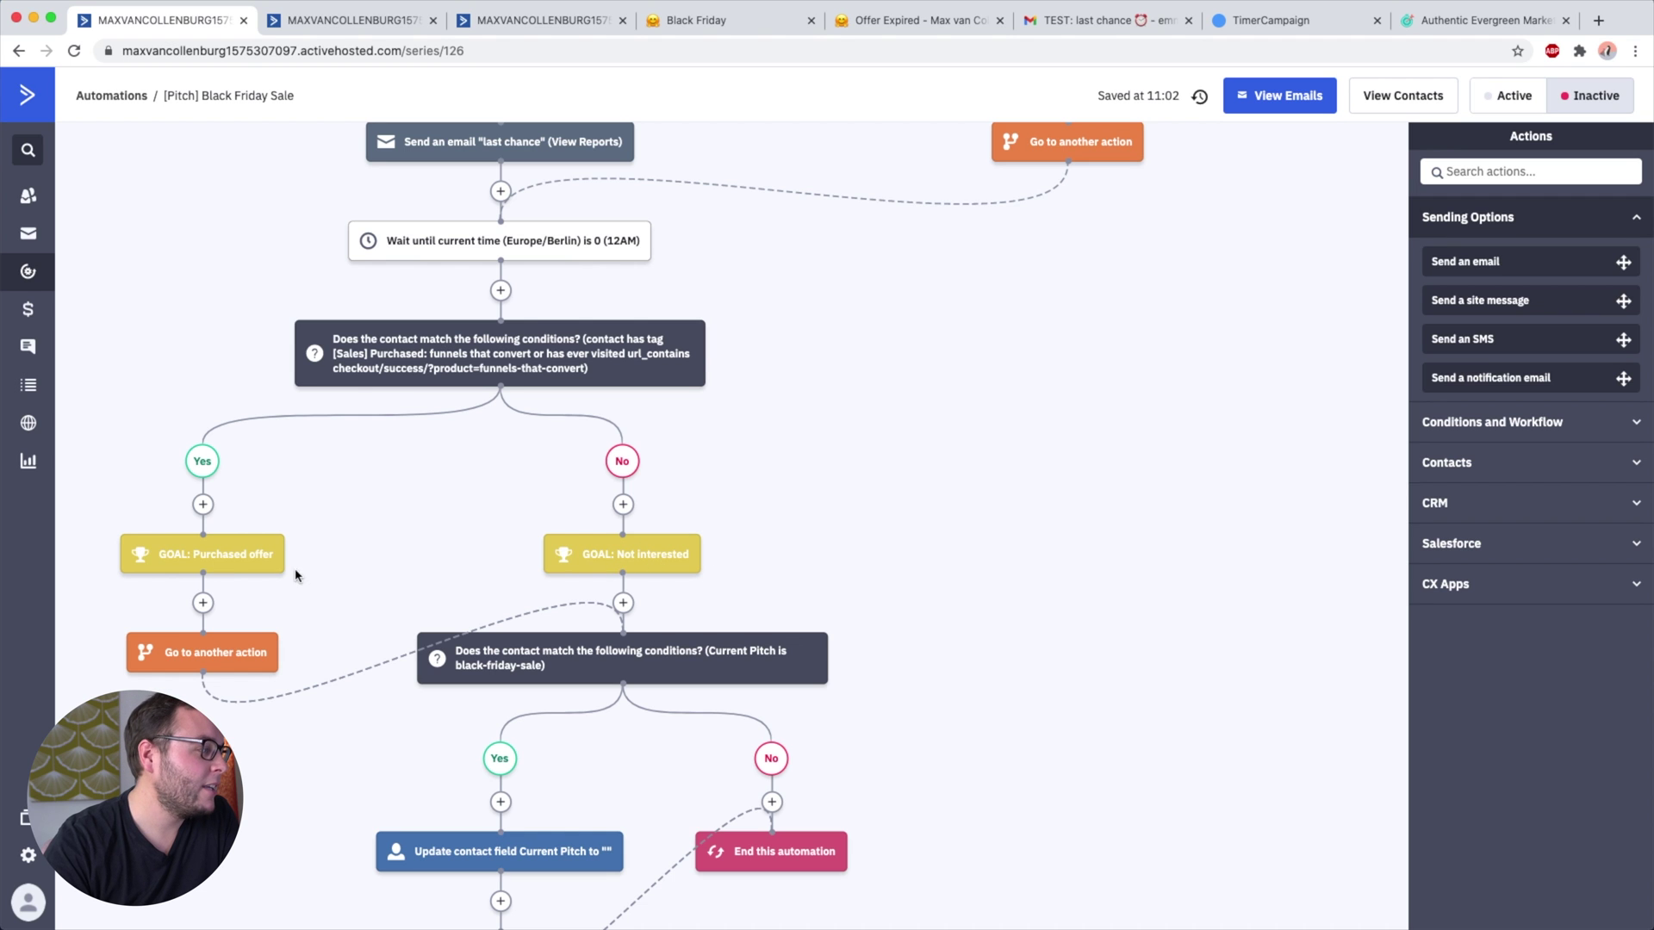
left_click(200, 572)
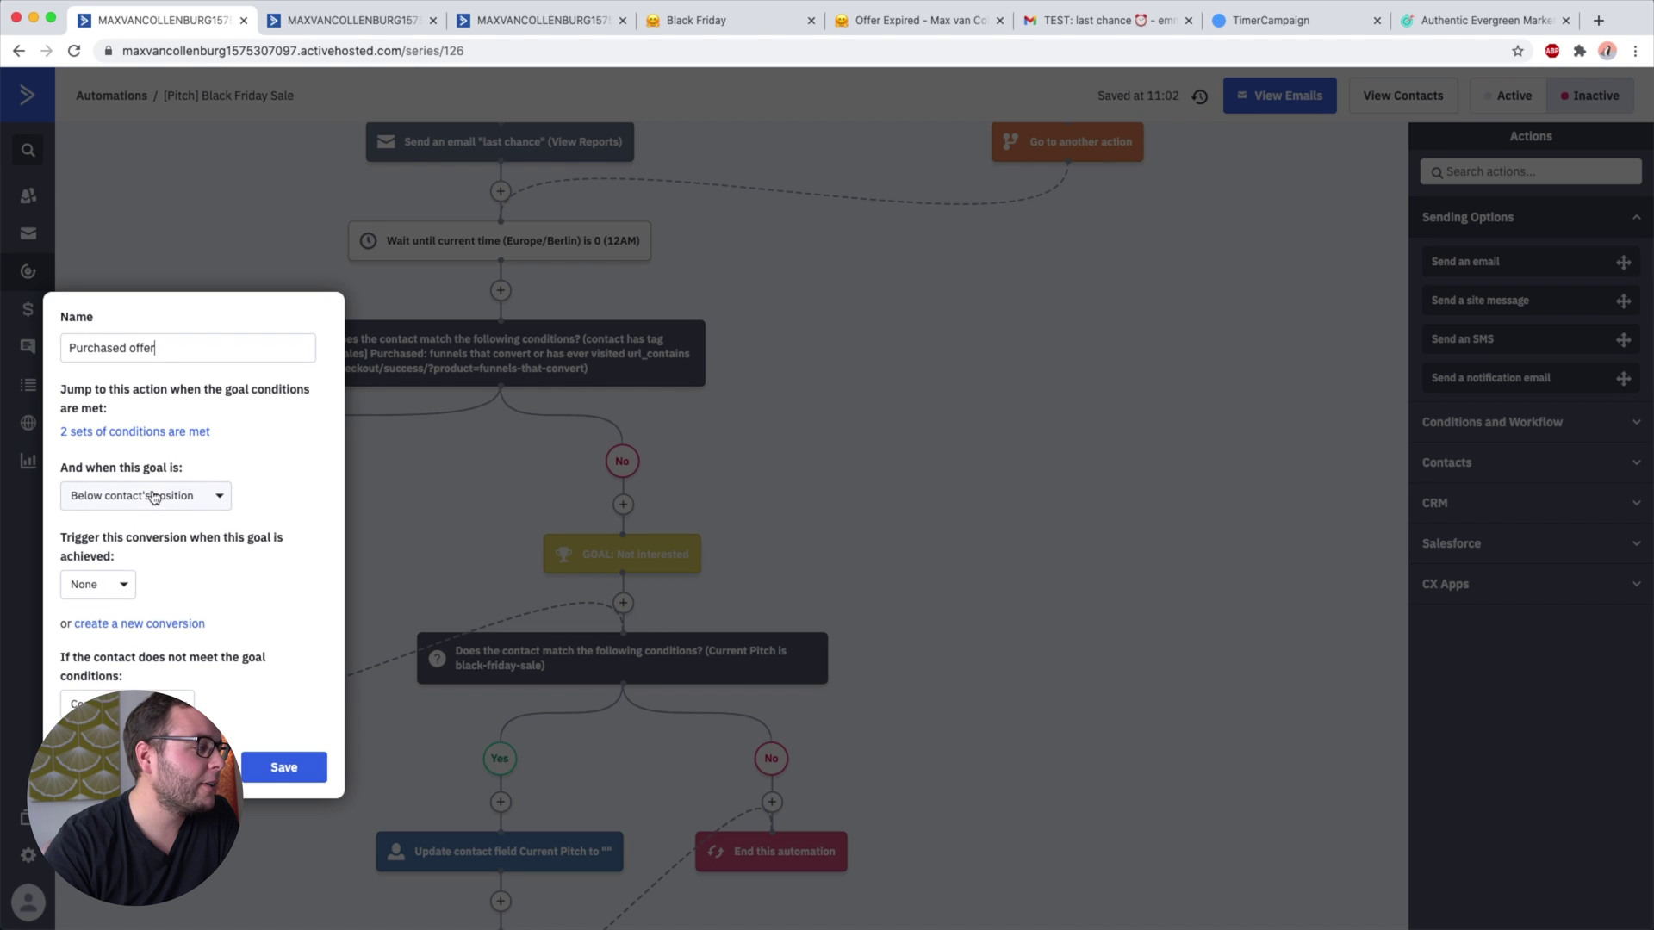
left_click(120, 440)
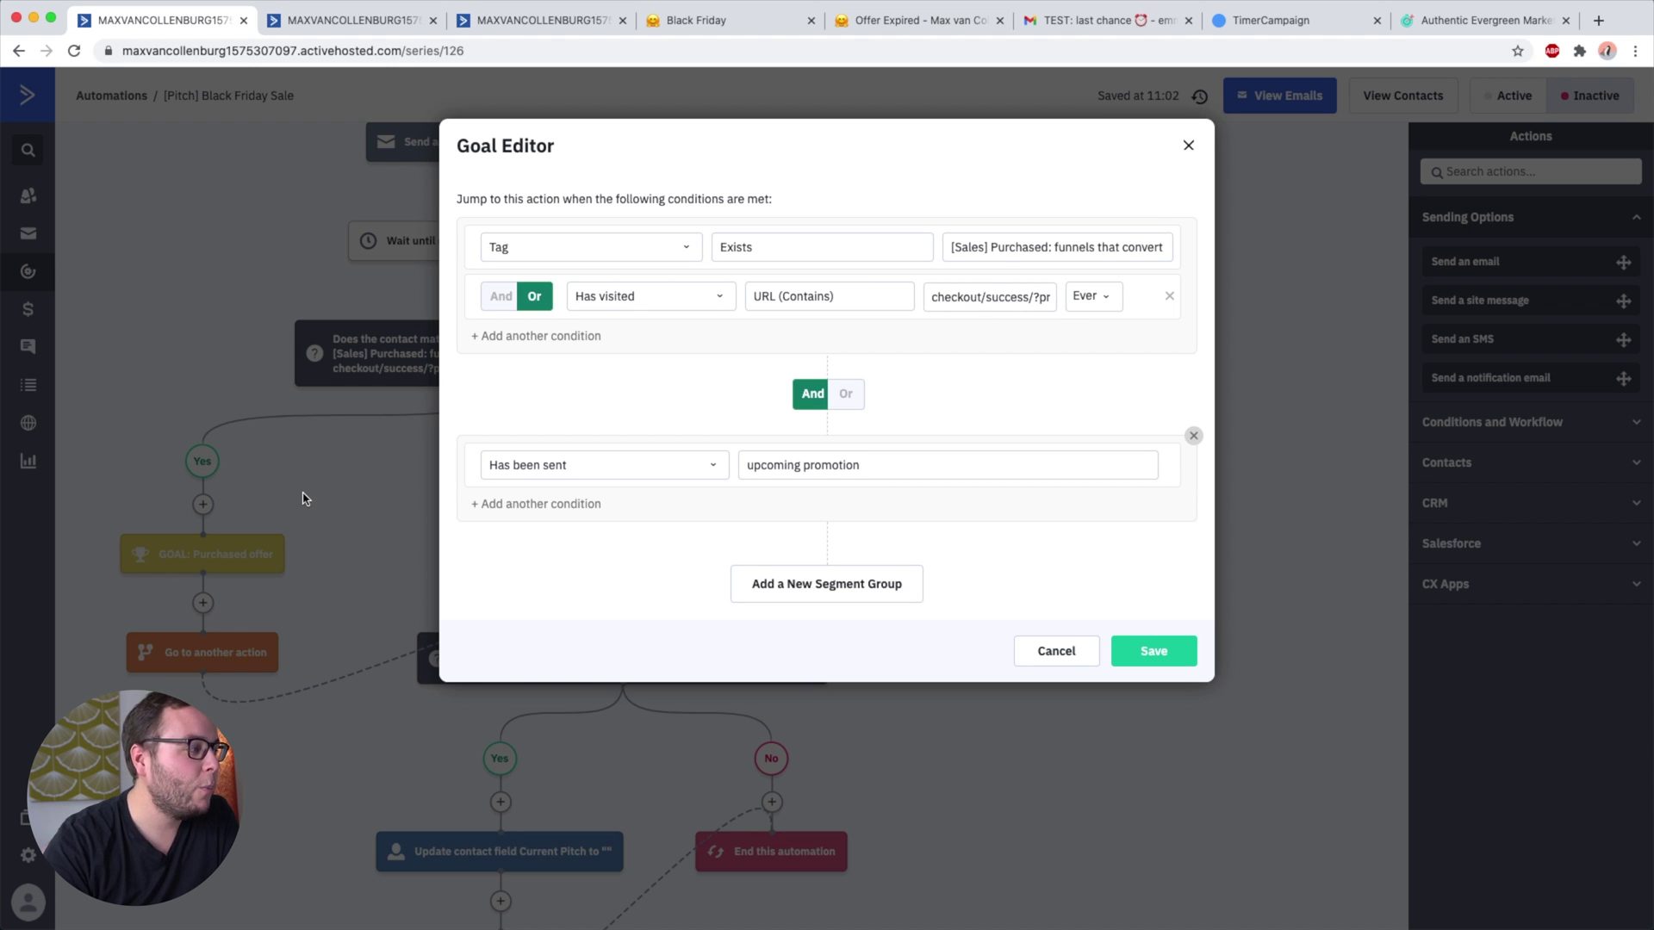
left_click(262, 464)
left_click(263, 274)
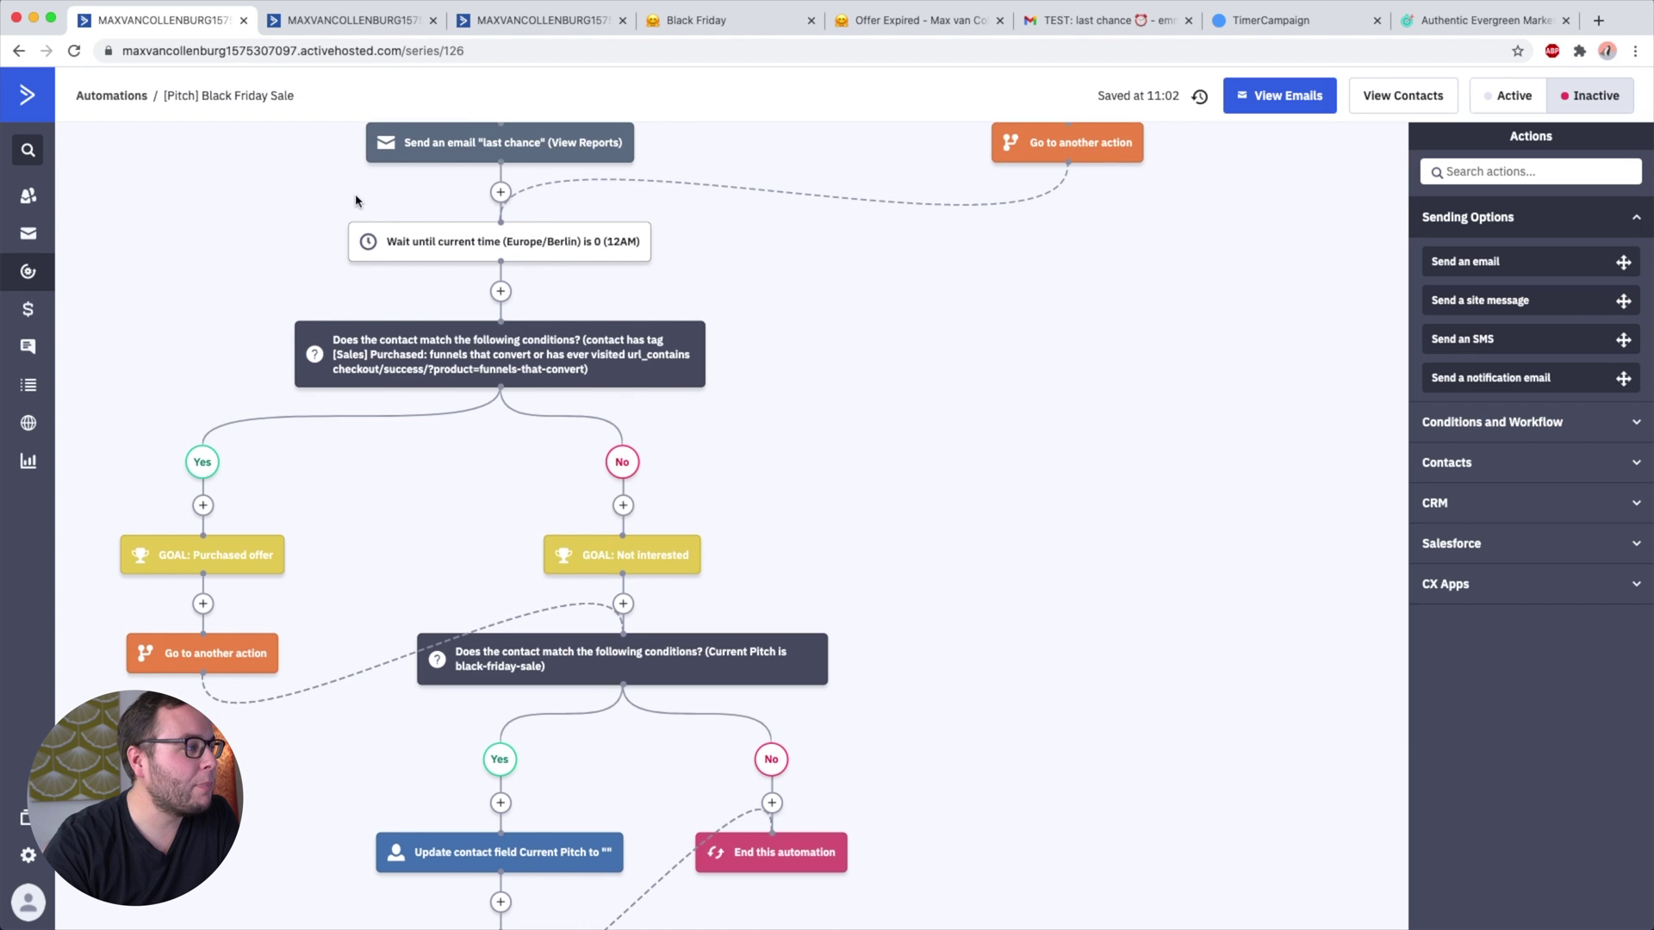
Trace the flow from the "50% off, only TODAY!" email to the "Purchased offer" goal that buyers jump to.
scroll(379, 241, "up", 10)
scroll(902, 317, "up", 1)
mouse_move(627, 429)
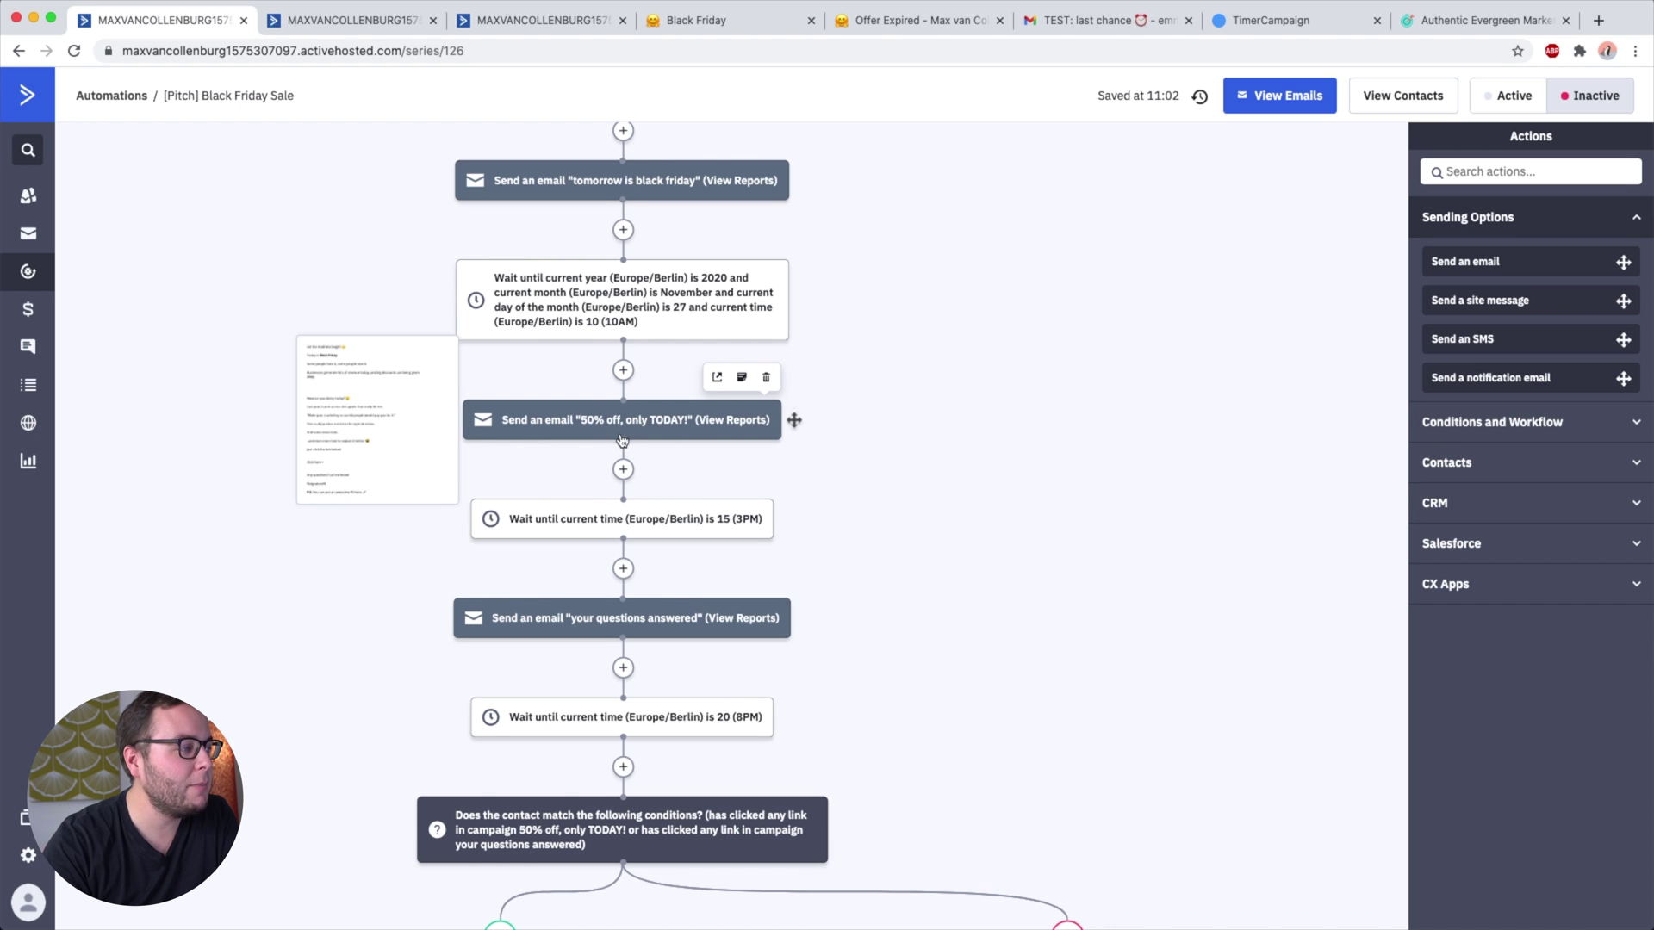
scroll(622, 440, "down", 10)
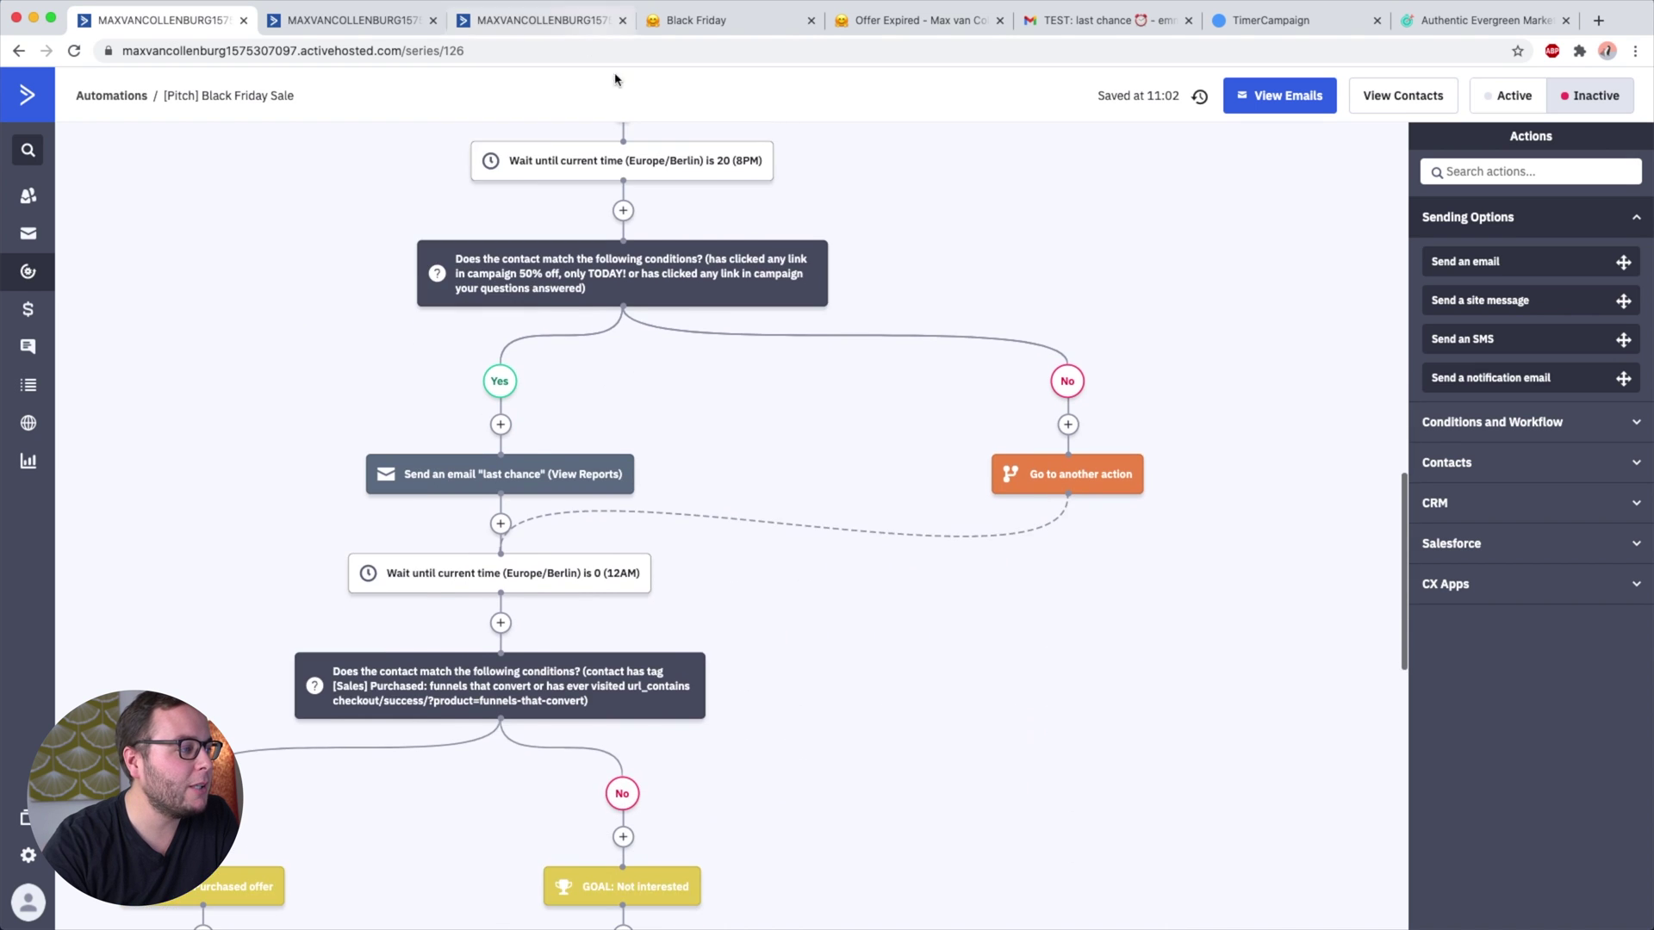
scroll(621, 534, "down", 5)
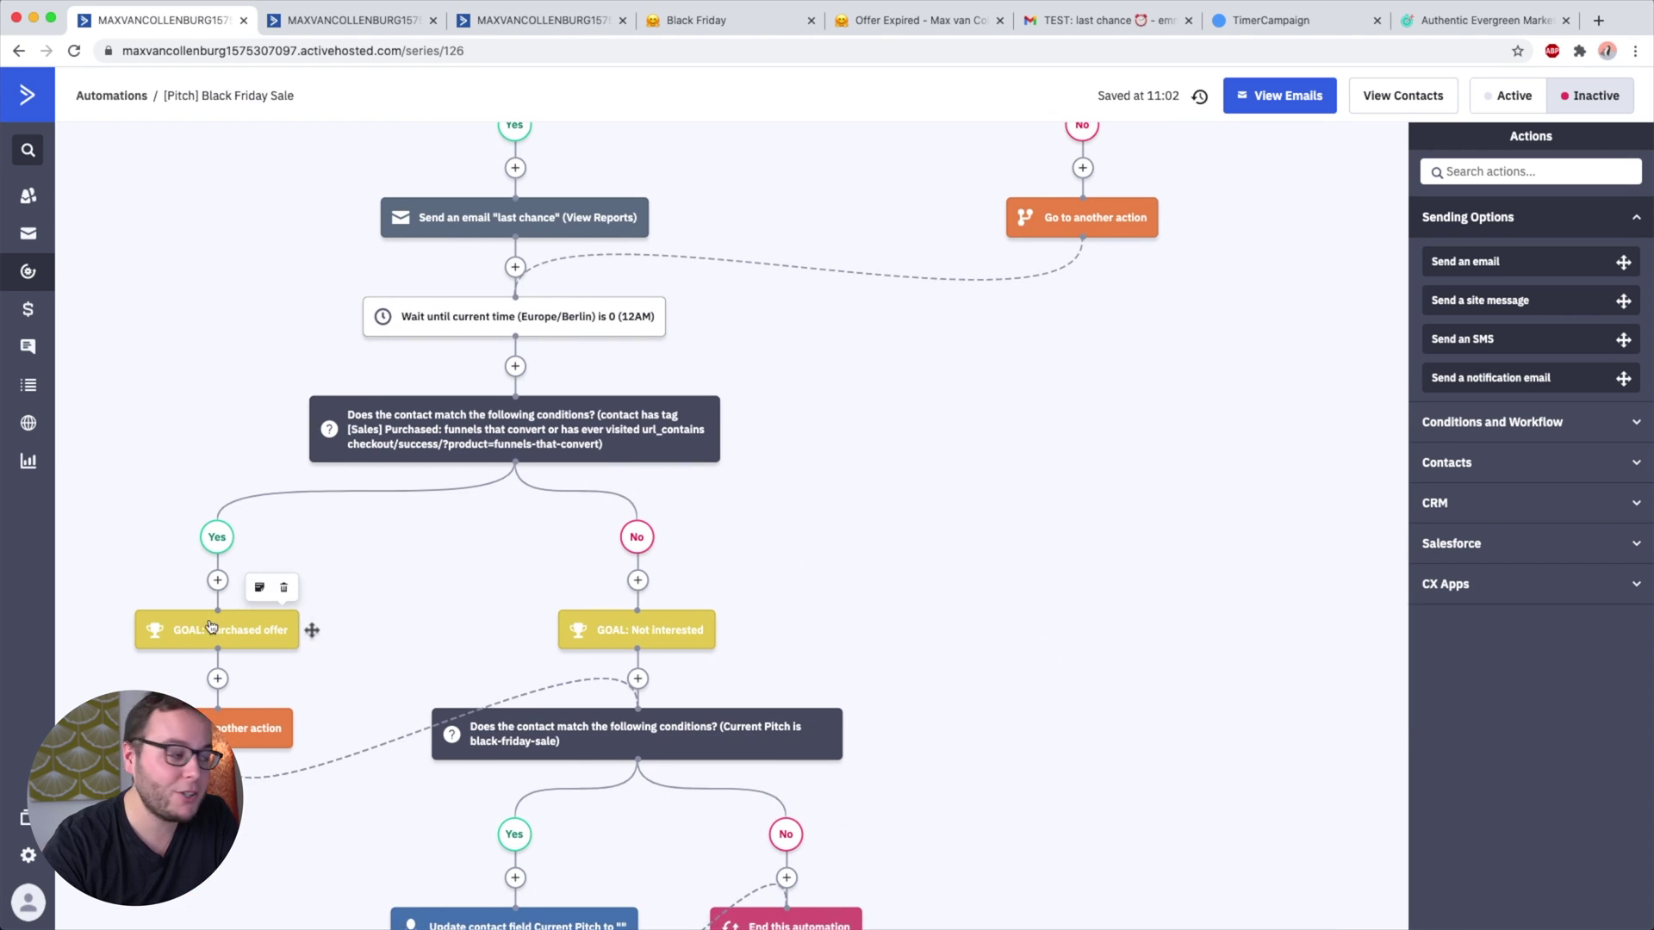
scroll(210, 627, "up", 5)
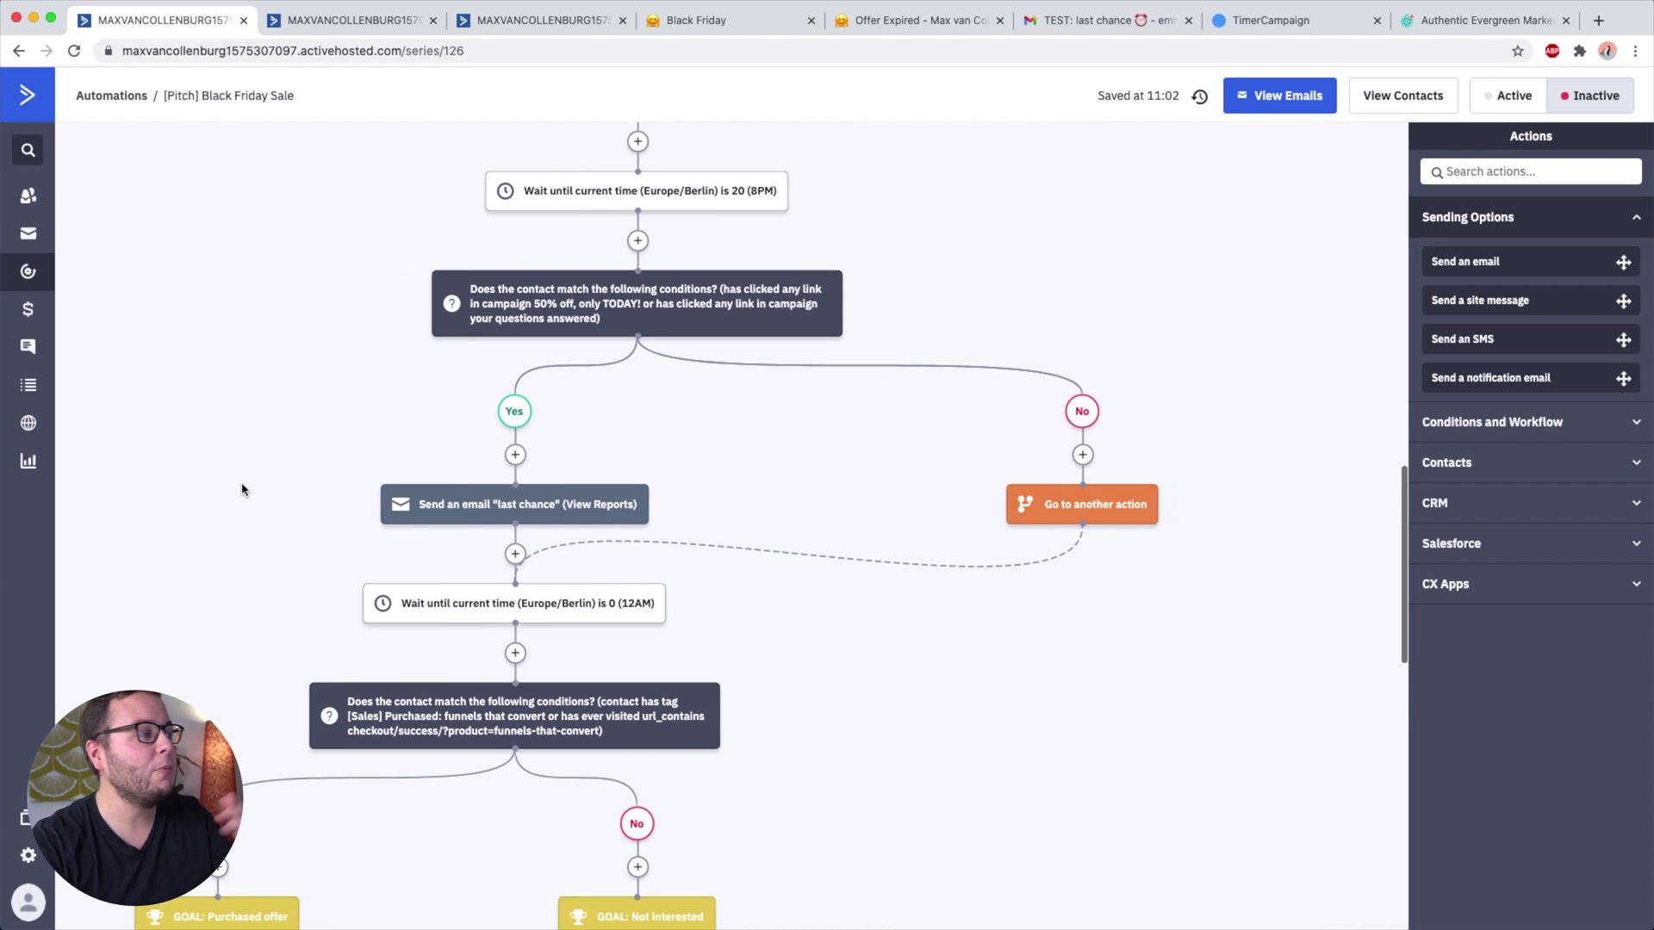
Recheck the "Purchased offer" goal's purchase conditions and its "upcoming promotion" sent condition, closing them without changes.
scroll(406, 535, "up", 6)
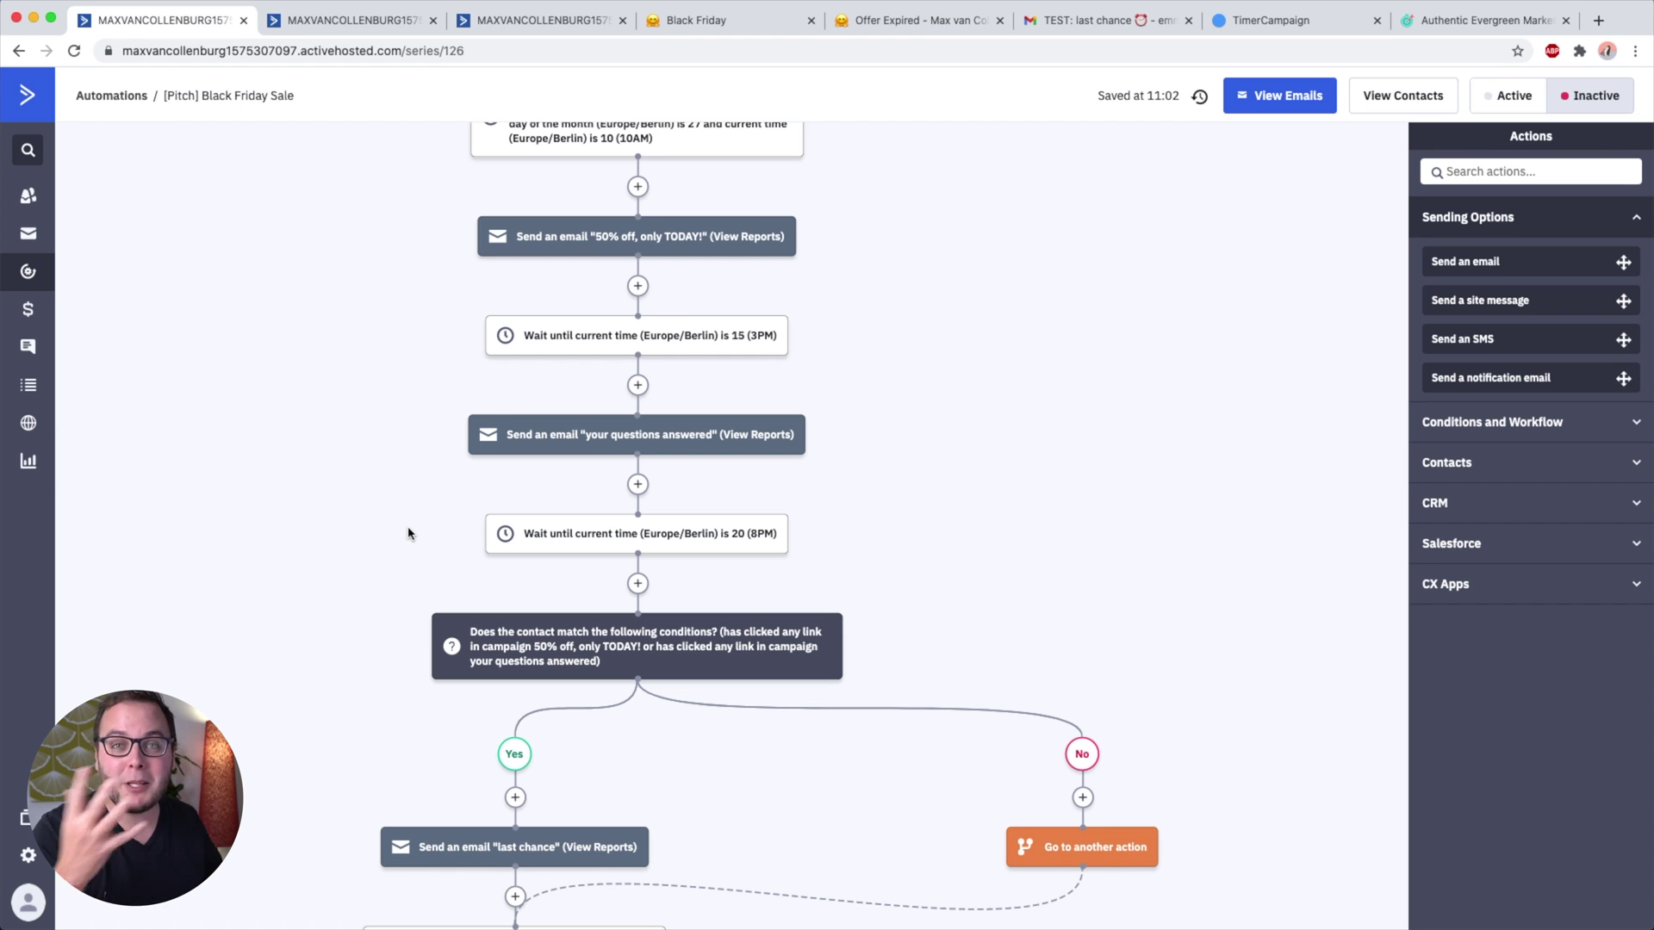
scroll(409, 534, "down", 14)
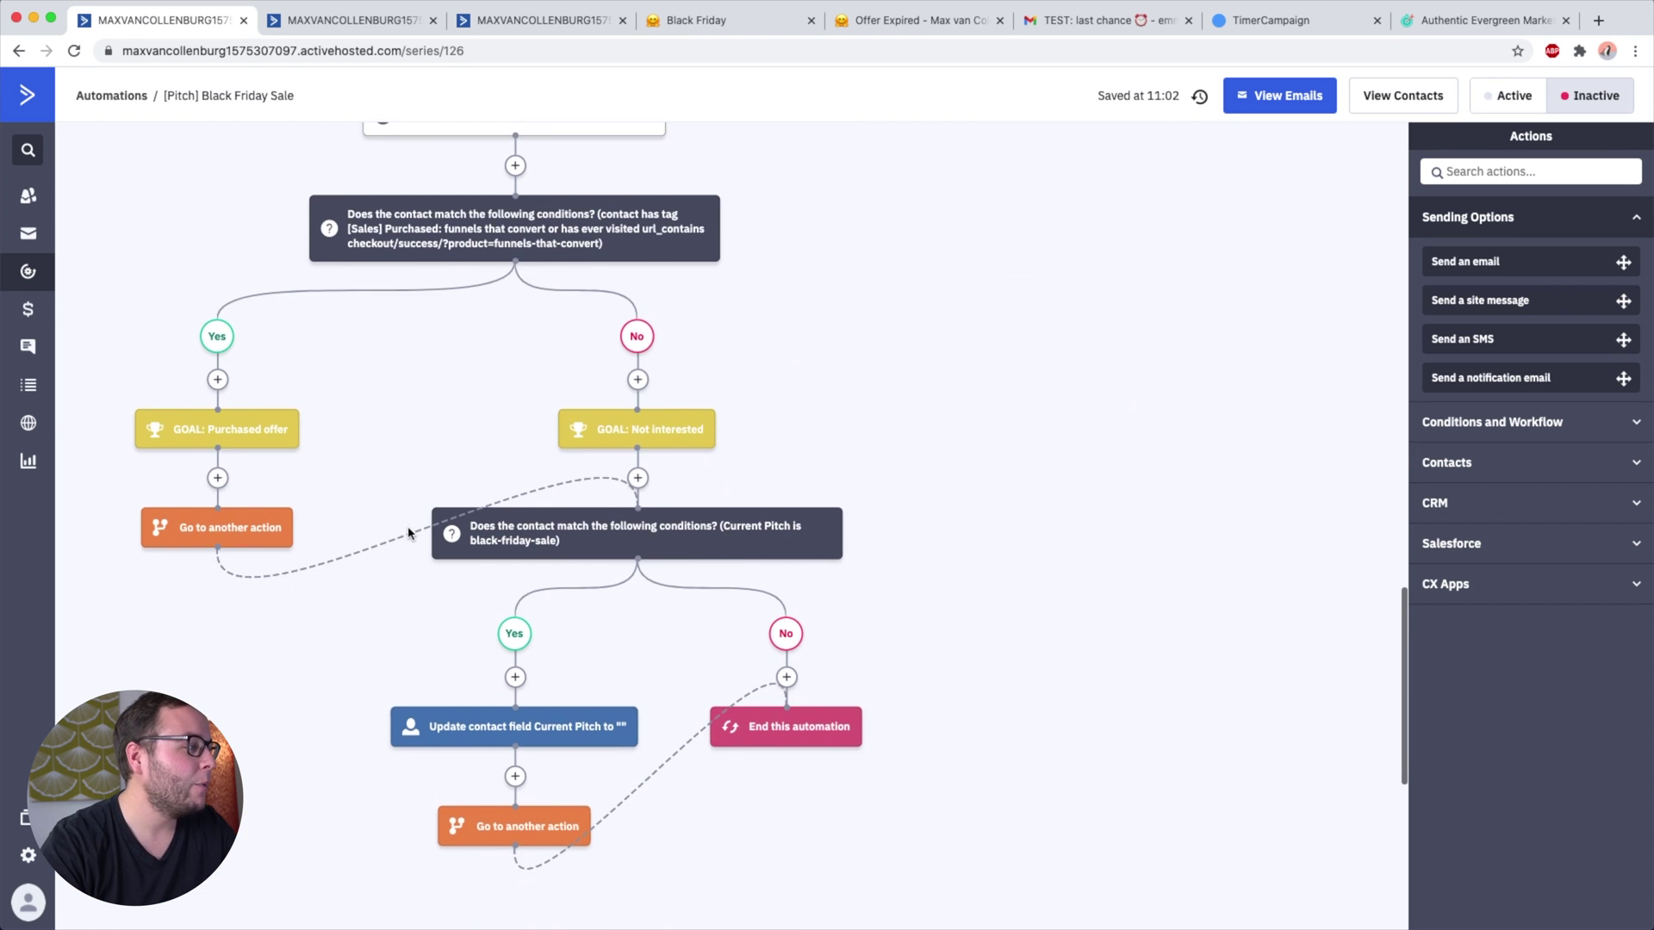
left_click(284, 429)
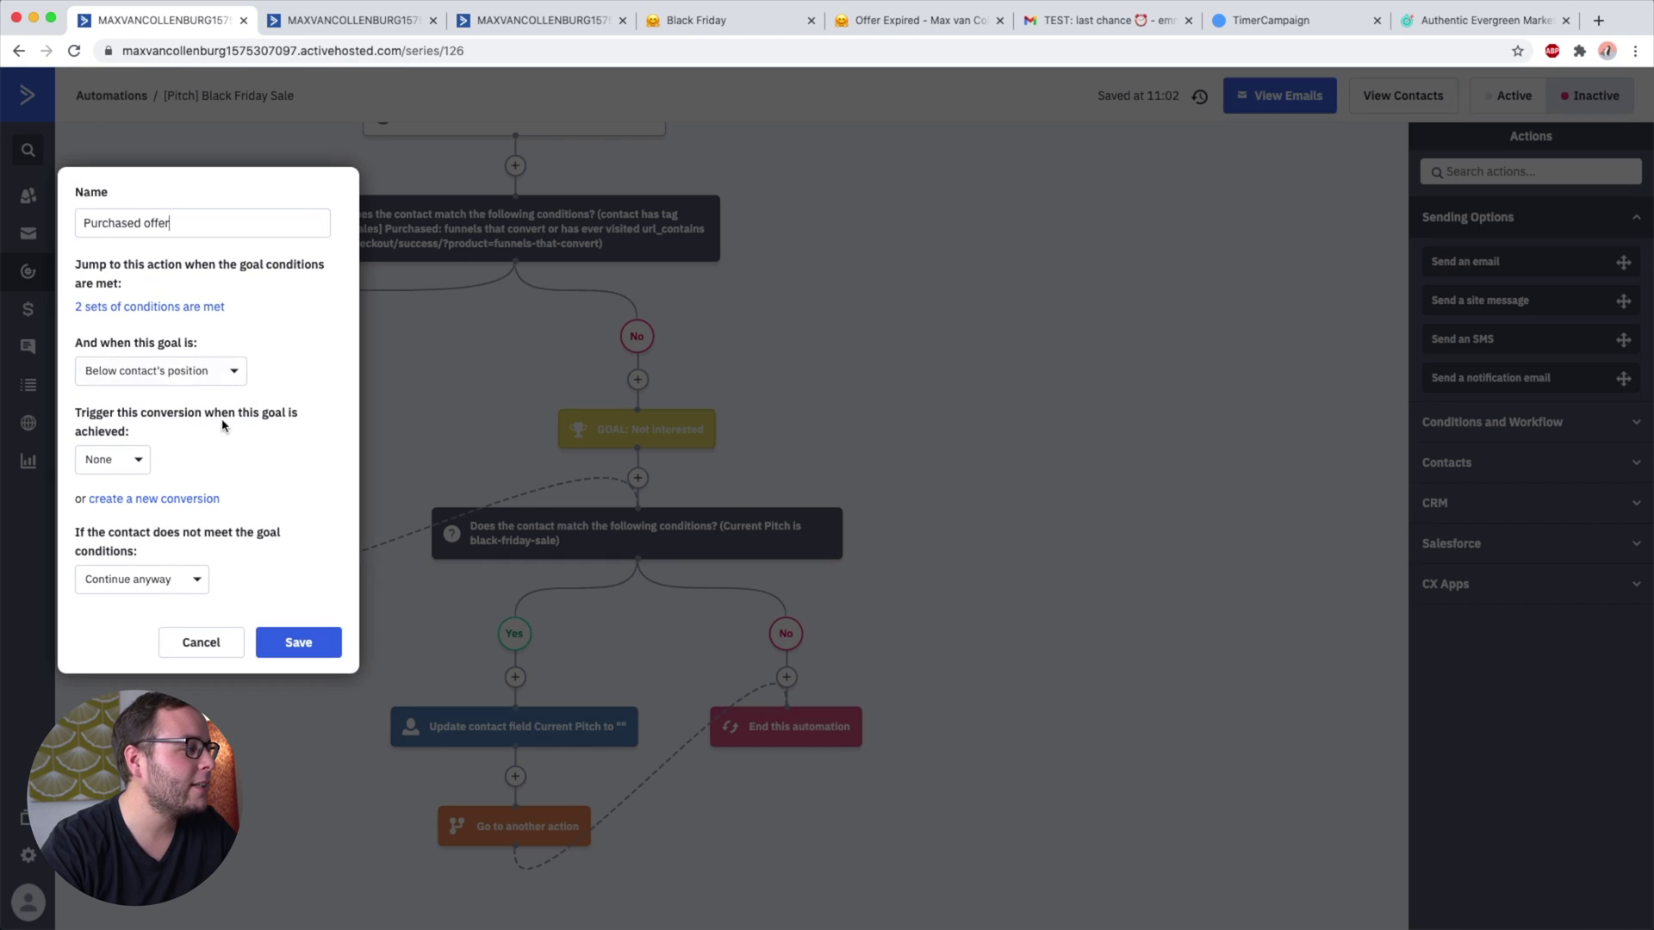
left_click(177, 309)
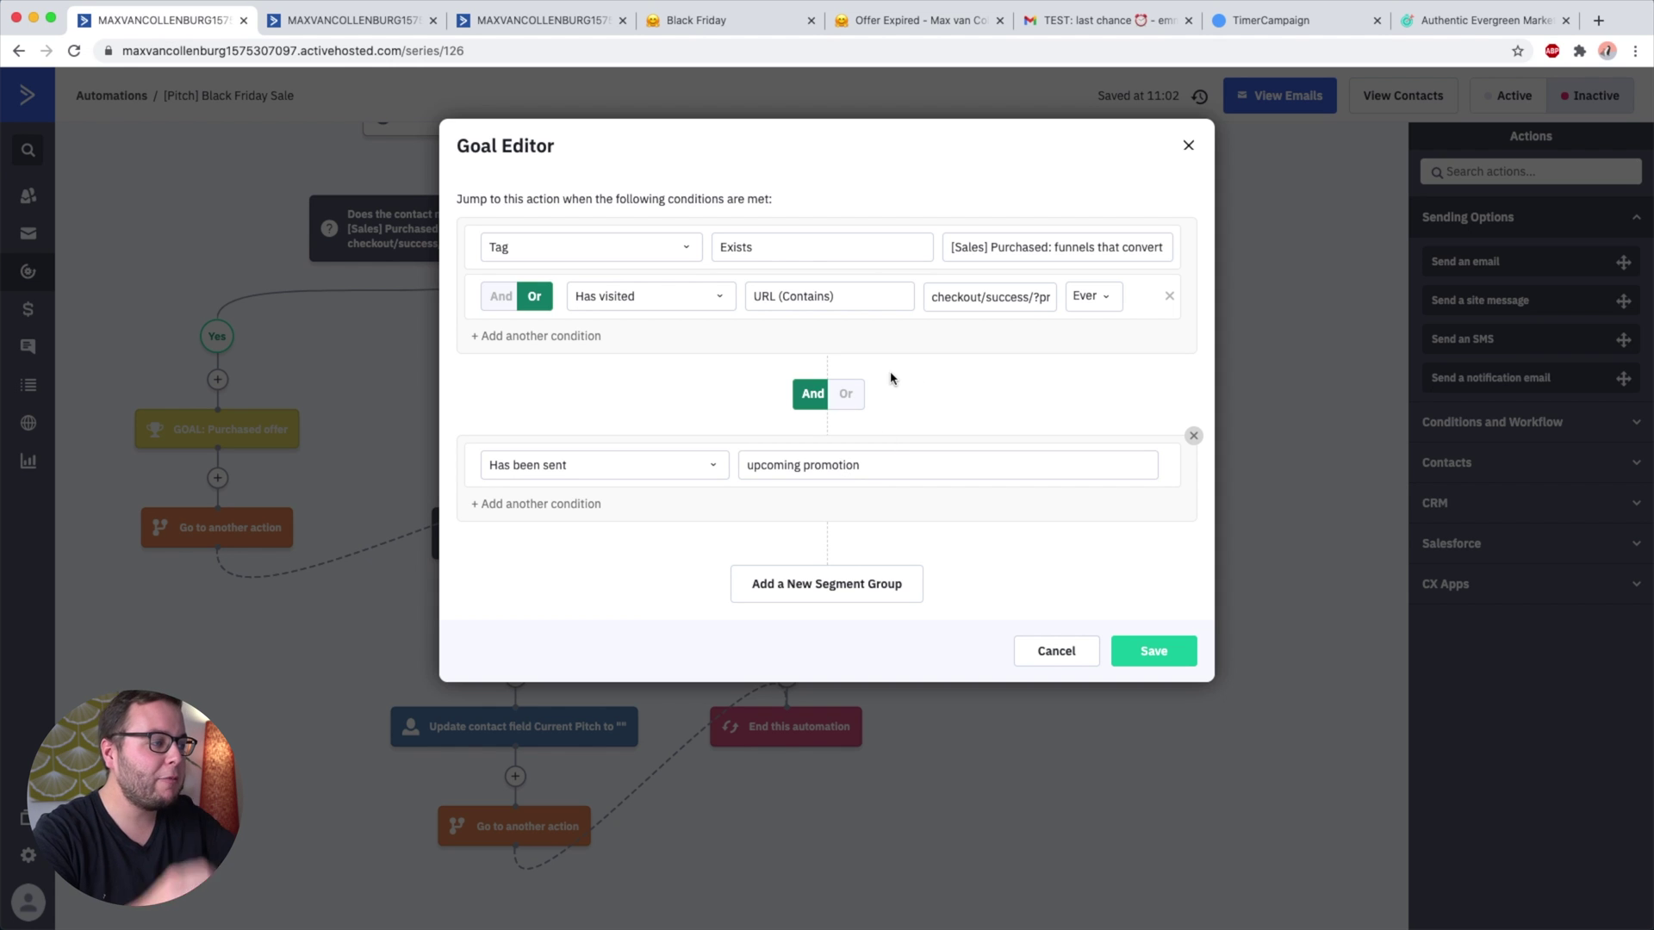
left_click(1336, 344)
Trace the flow between the start of the automation, the "upcoming promotion" email and the goals near the end.
scroll(994, 358, "up", 15)
mouse_move(631, 428)
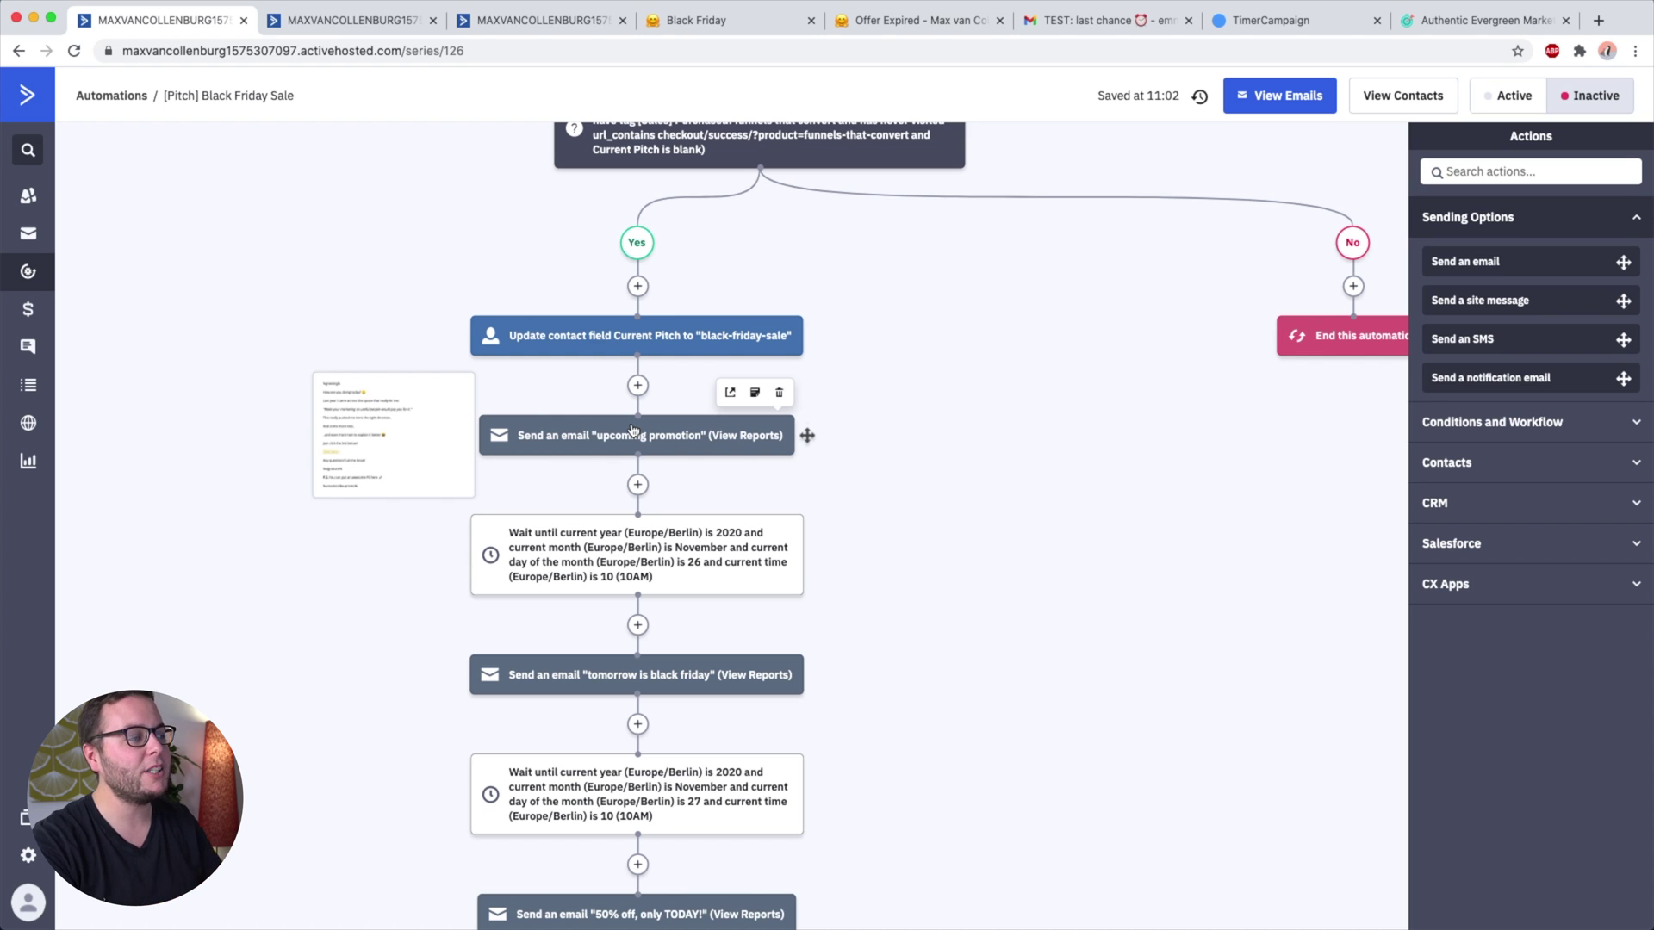
scroll(632, 428, "up", 5)
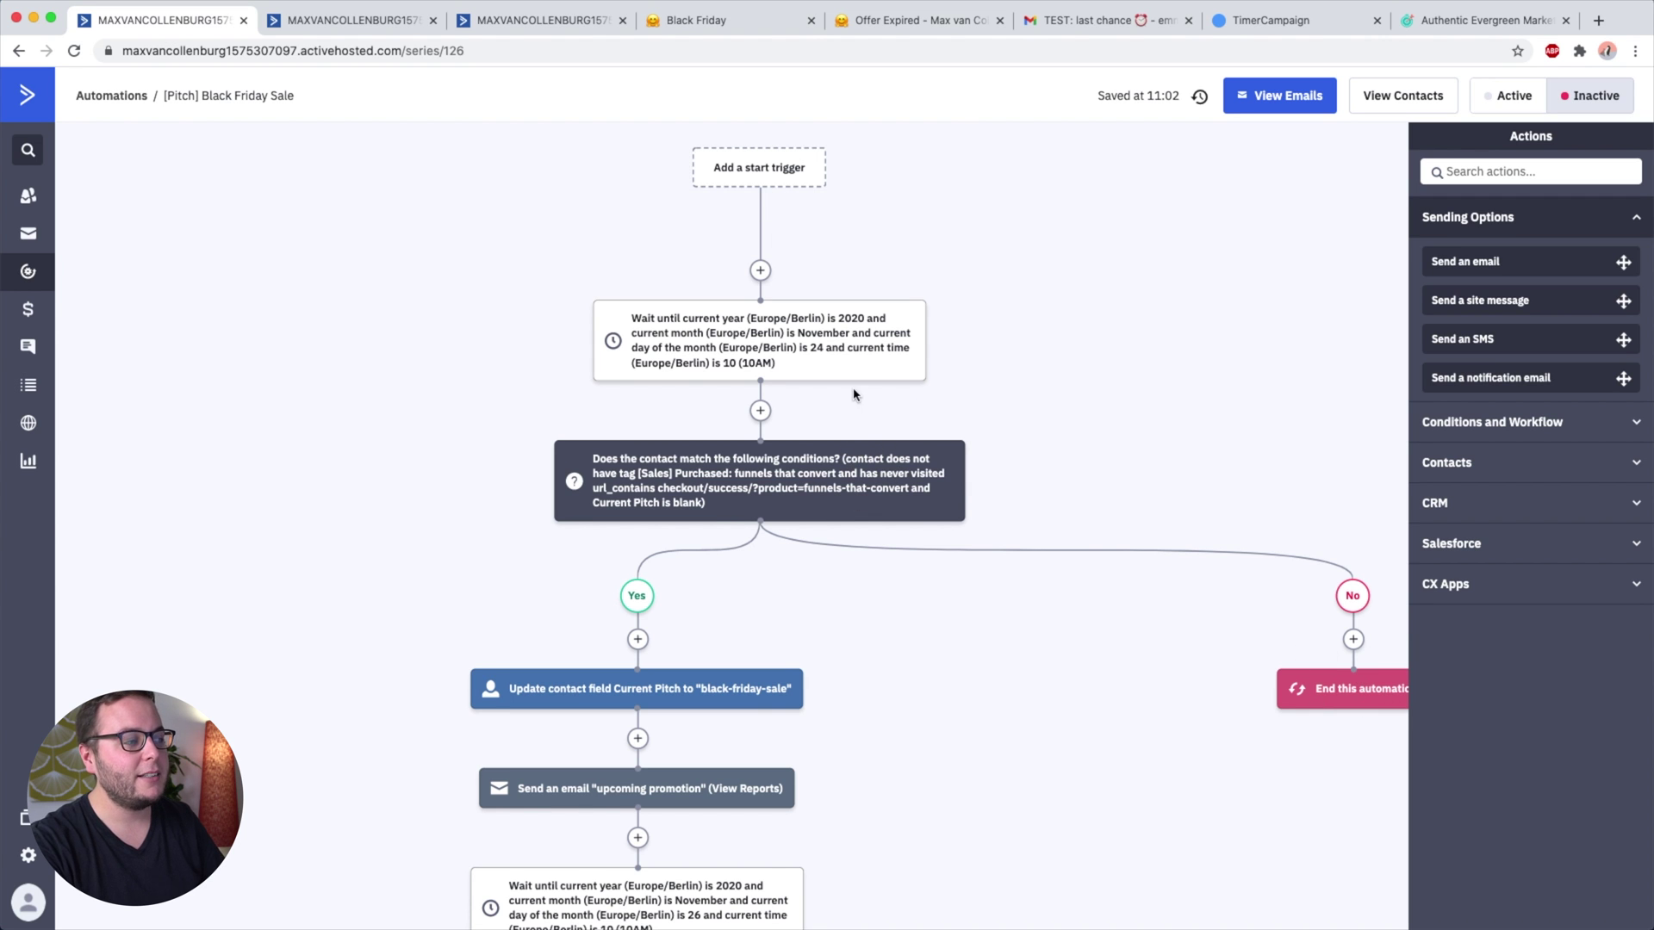
scroll(853, 394, "down", 20)
scroll(851, 391, "up", 20)
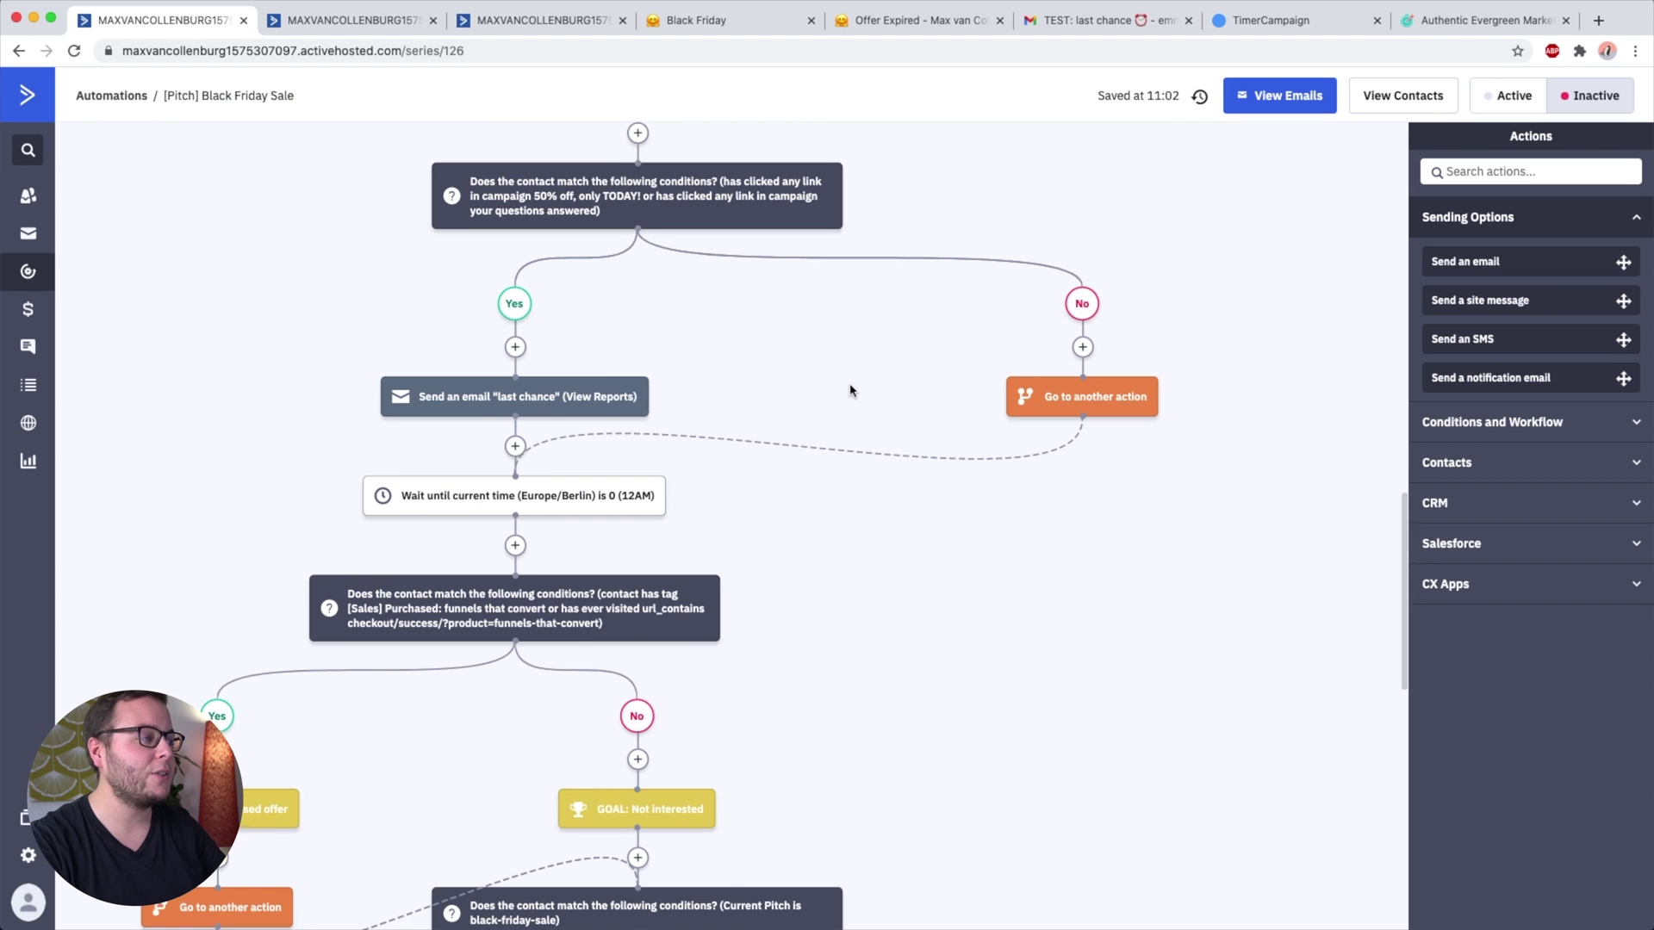
scroll(850, 391, "down", 15)
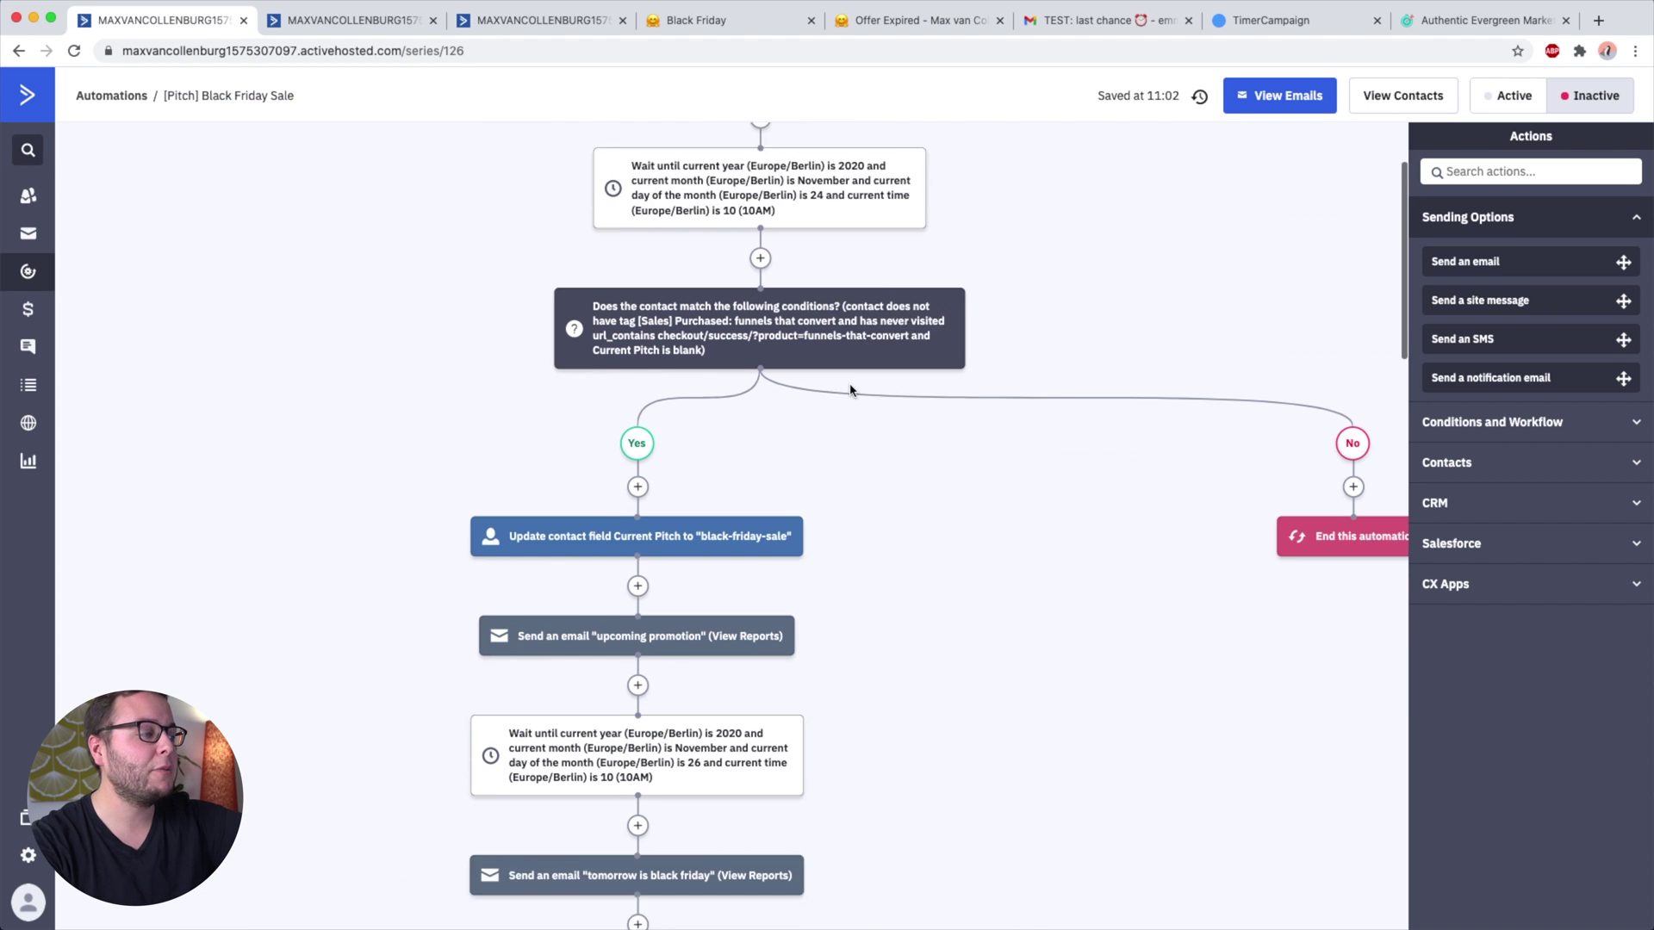
scroll(661, 538, "down", 5)
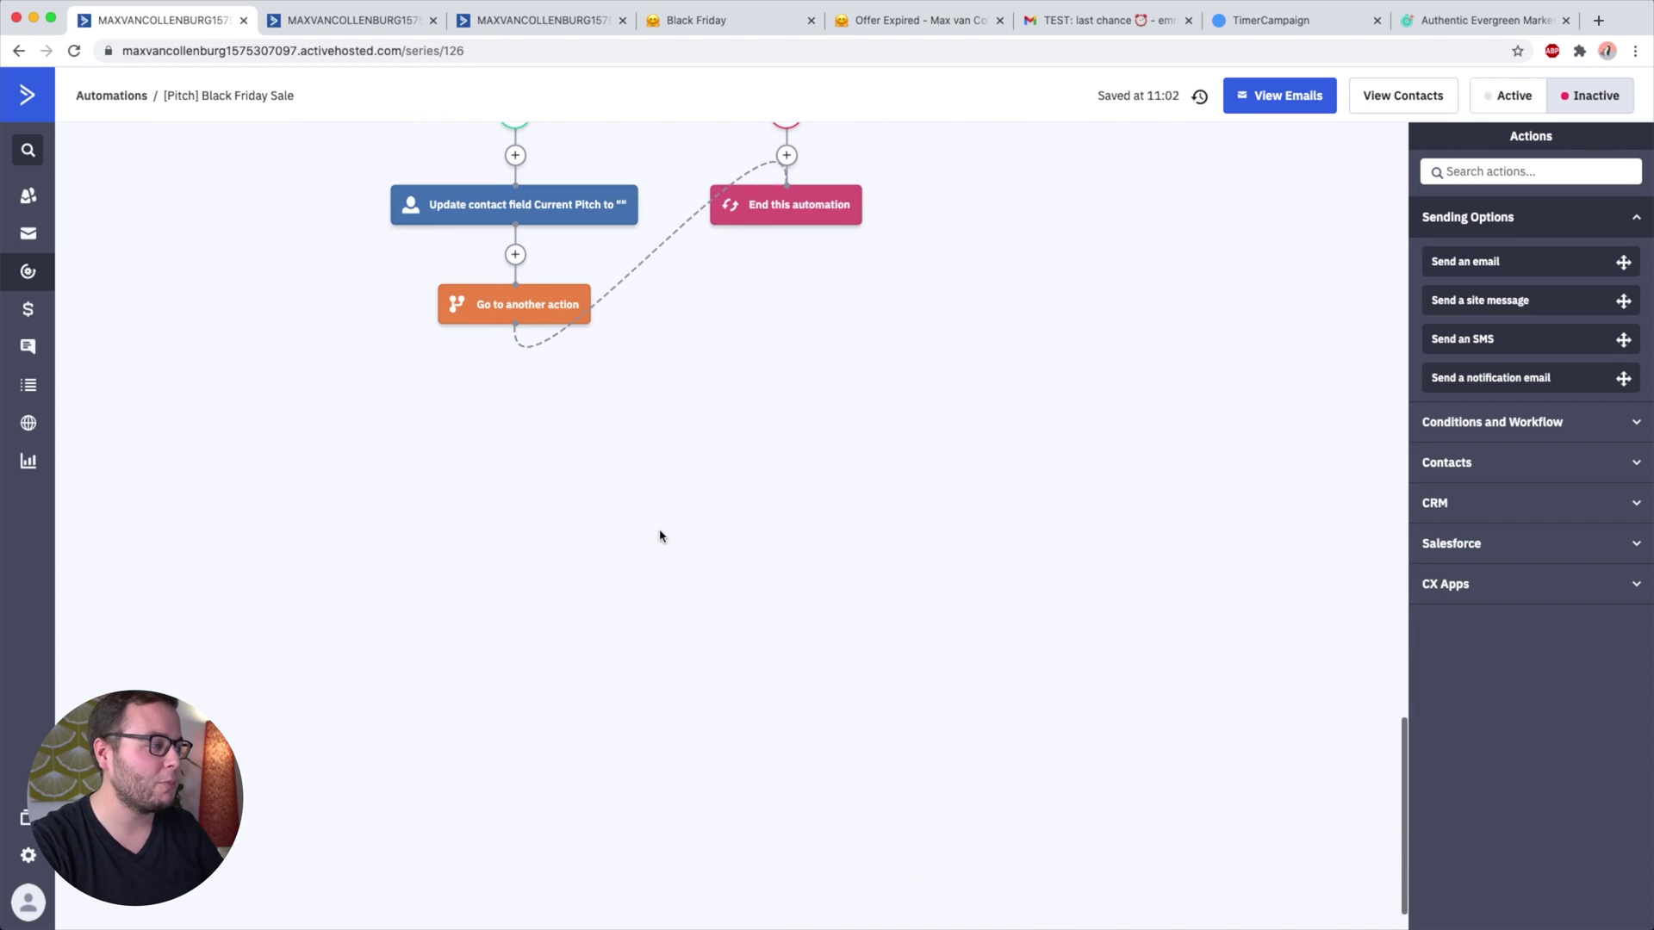
scroll(661, 535, "up", 5)
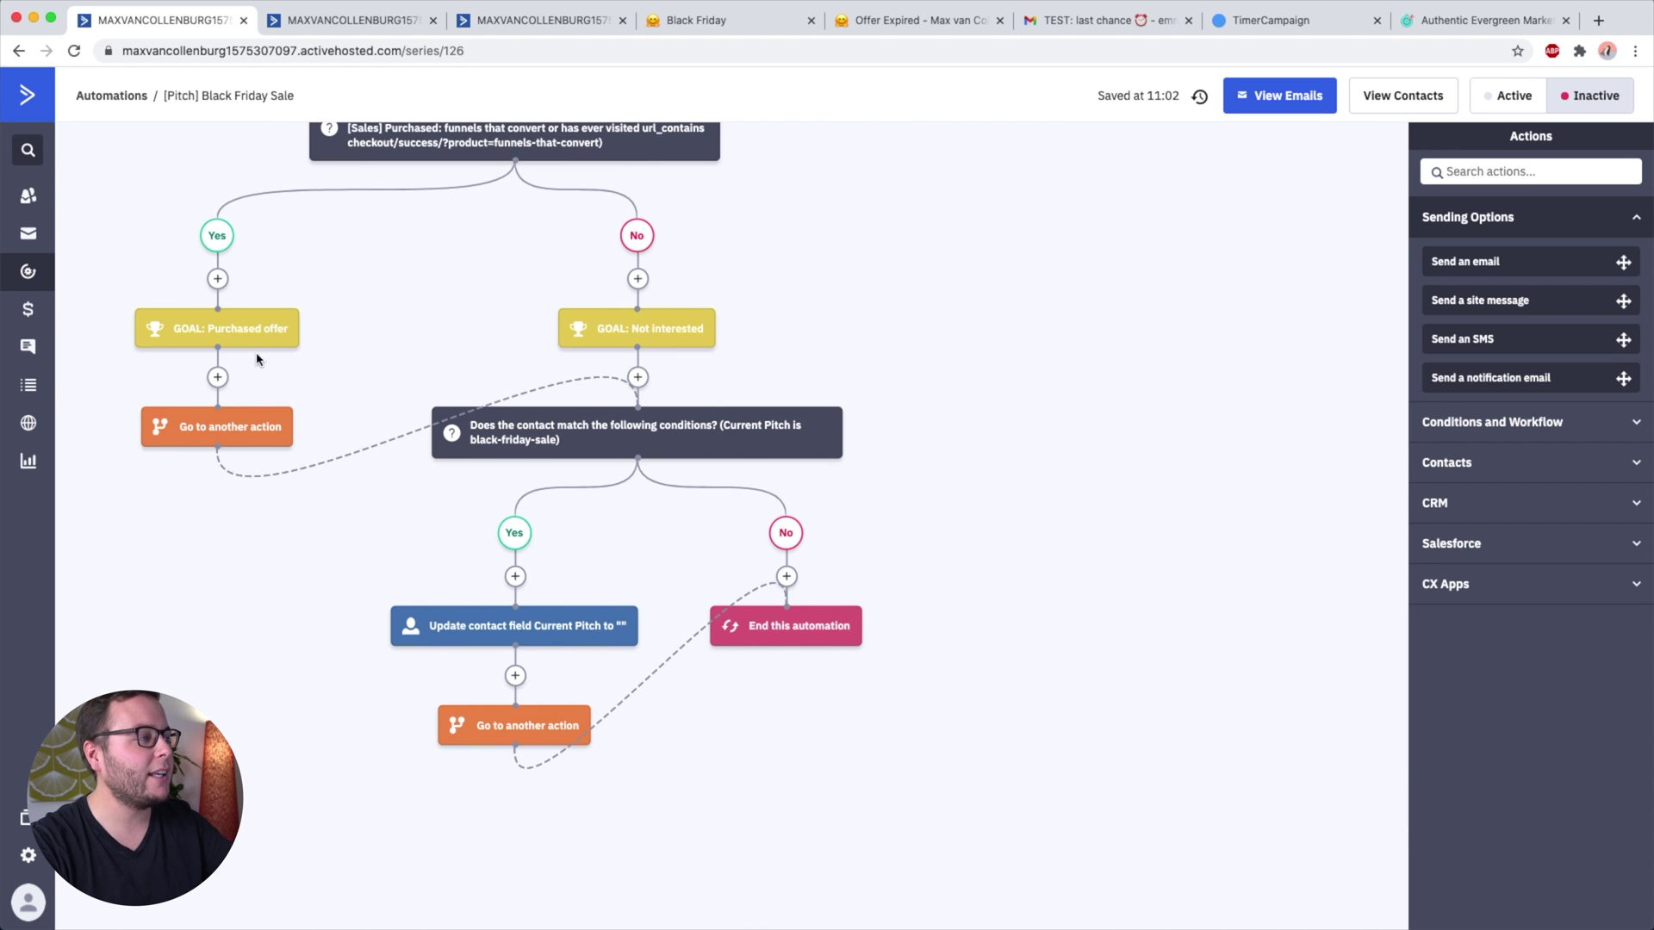
scroll(256, 359, "up", 10)
scroll(256, 359, "down", 3)
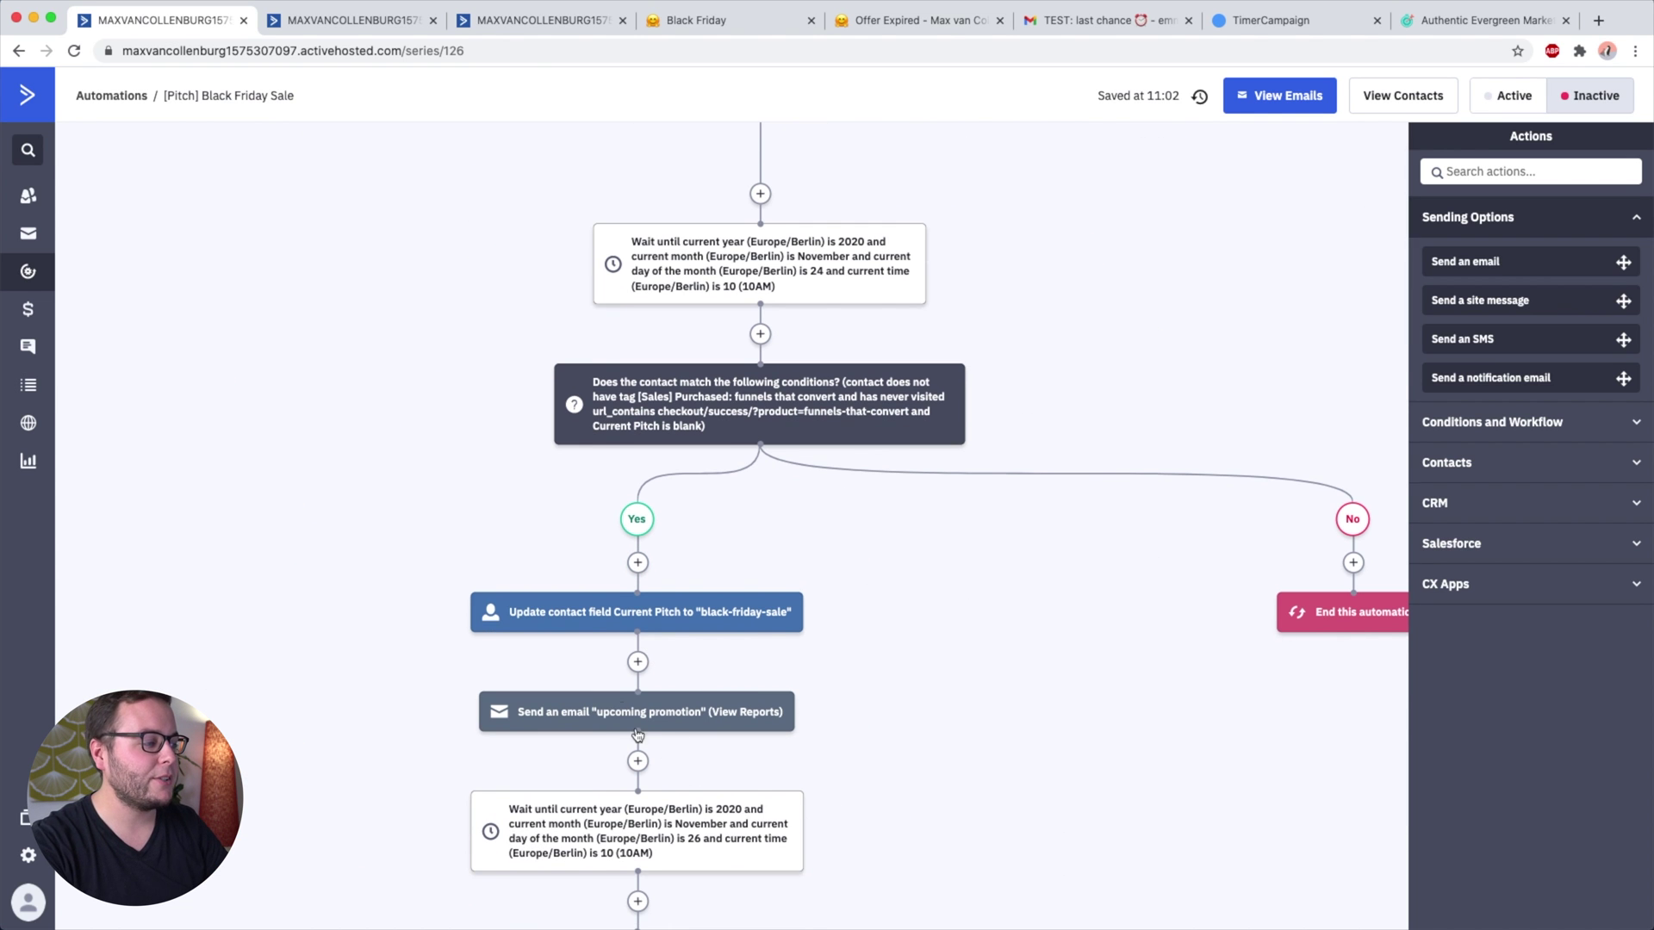
Open the "Not interested" goal's settings and switch to Gmail to view the opt-out line in the footer of the "last chance" test email.
scroll(637, 733, "down", 10)
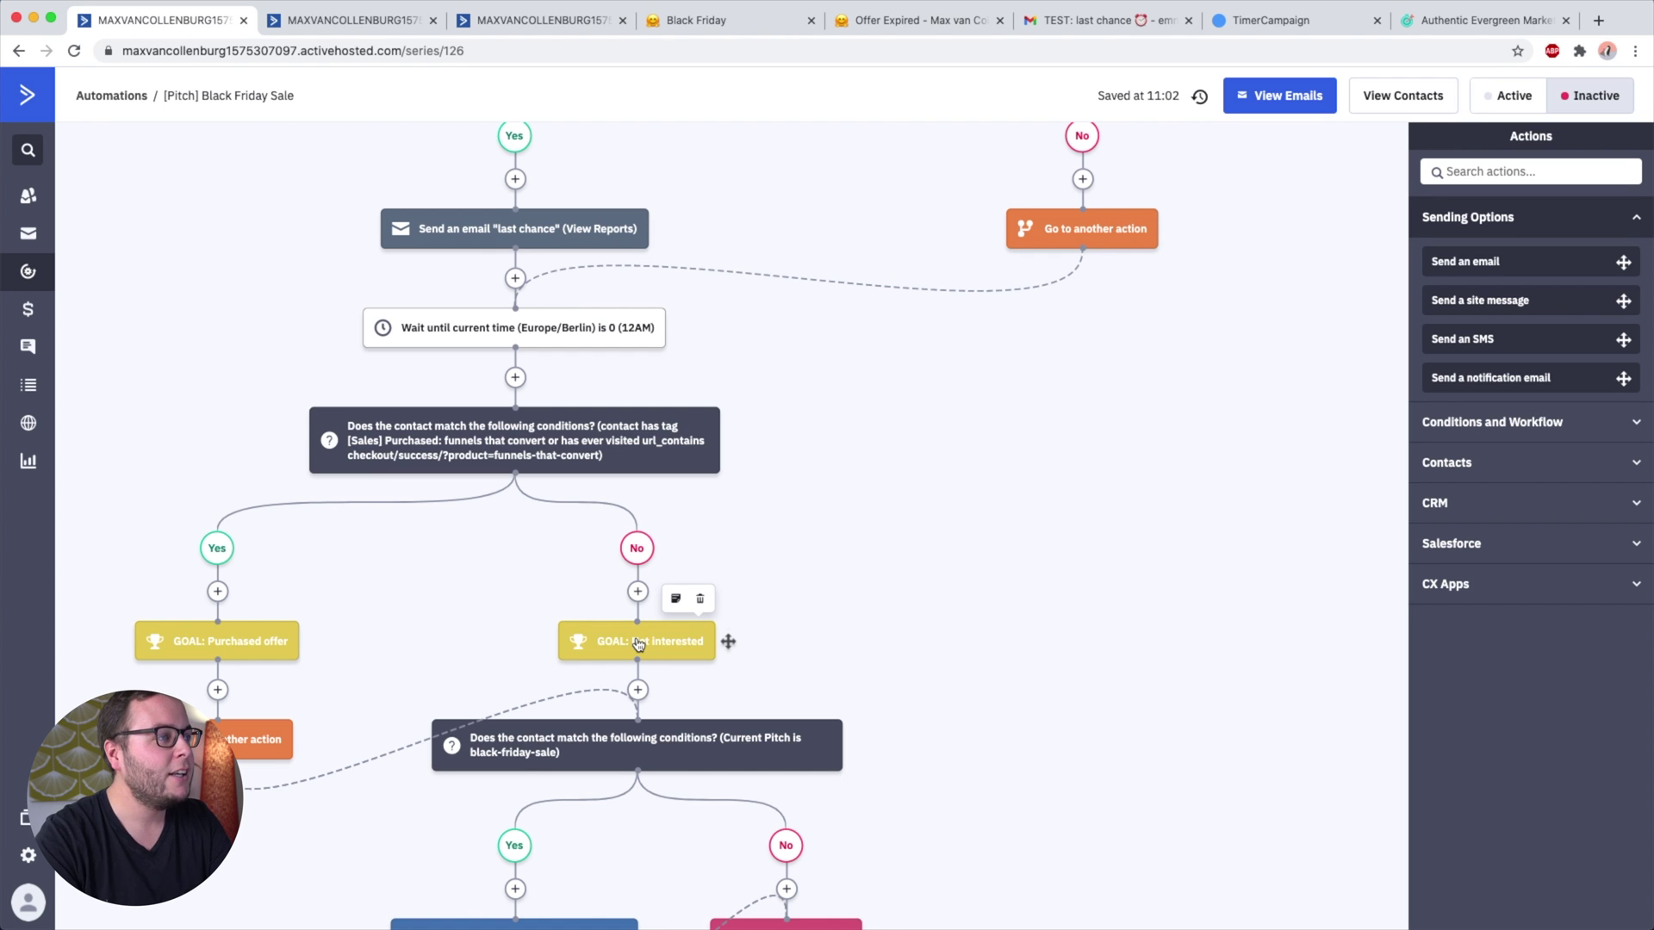
left_click(638, 644)
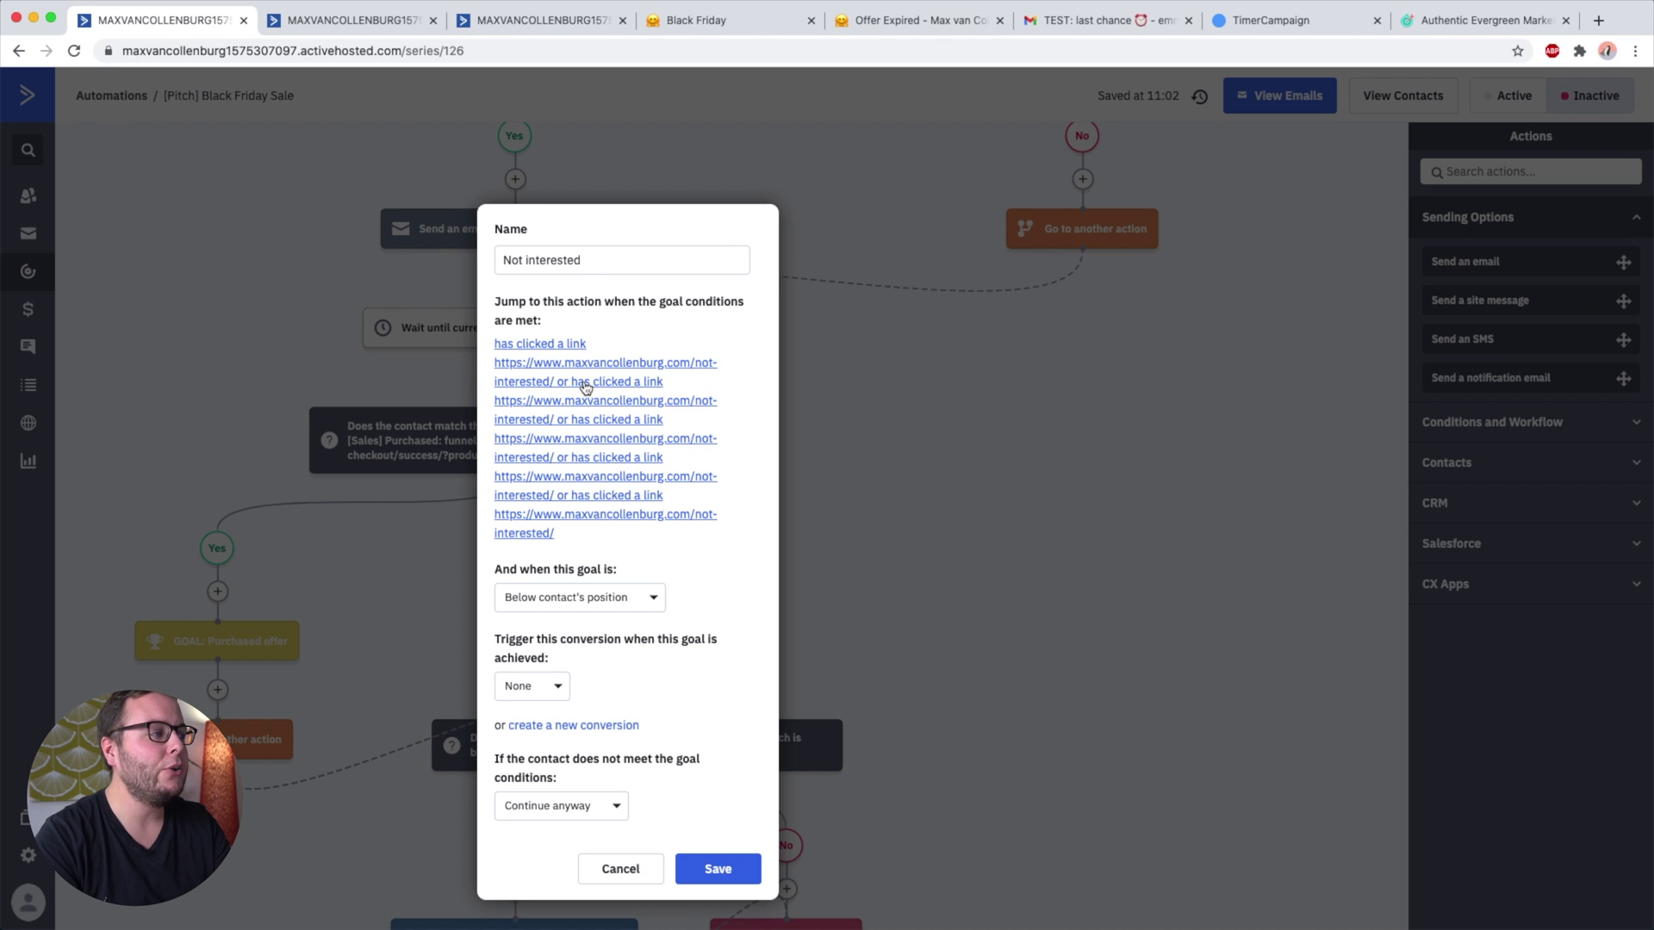
left_click(1045, 19)
scroll(683, 627, "down", 2)
scroll(687, 617, "up", 2)
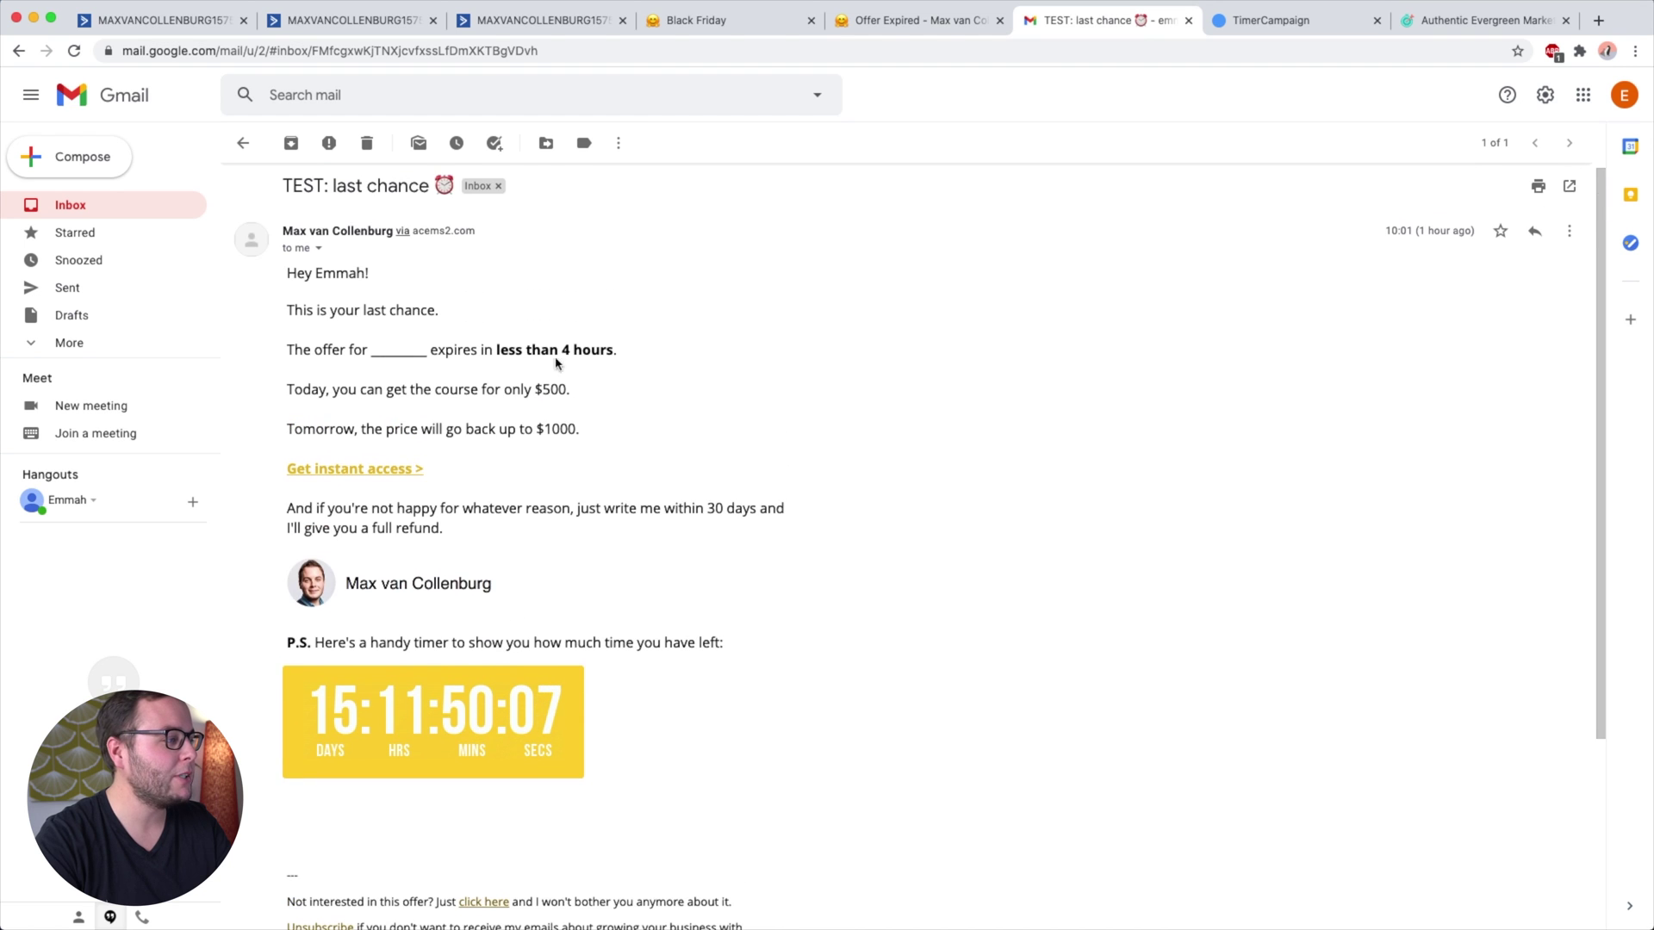
scroll(635, 474, "down", 3)
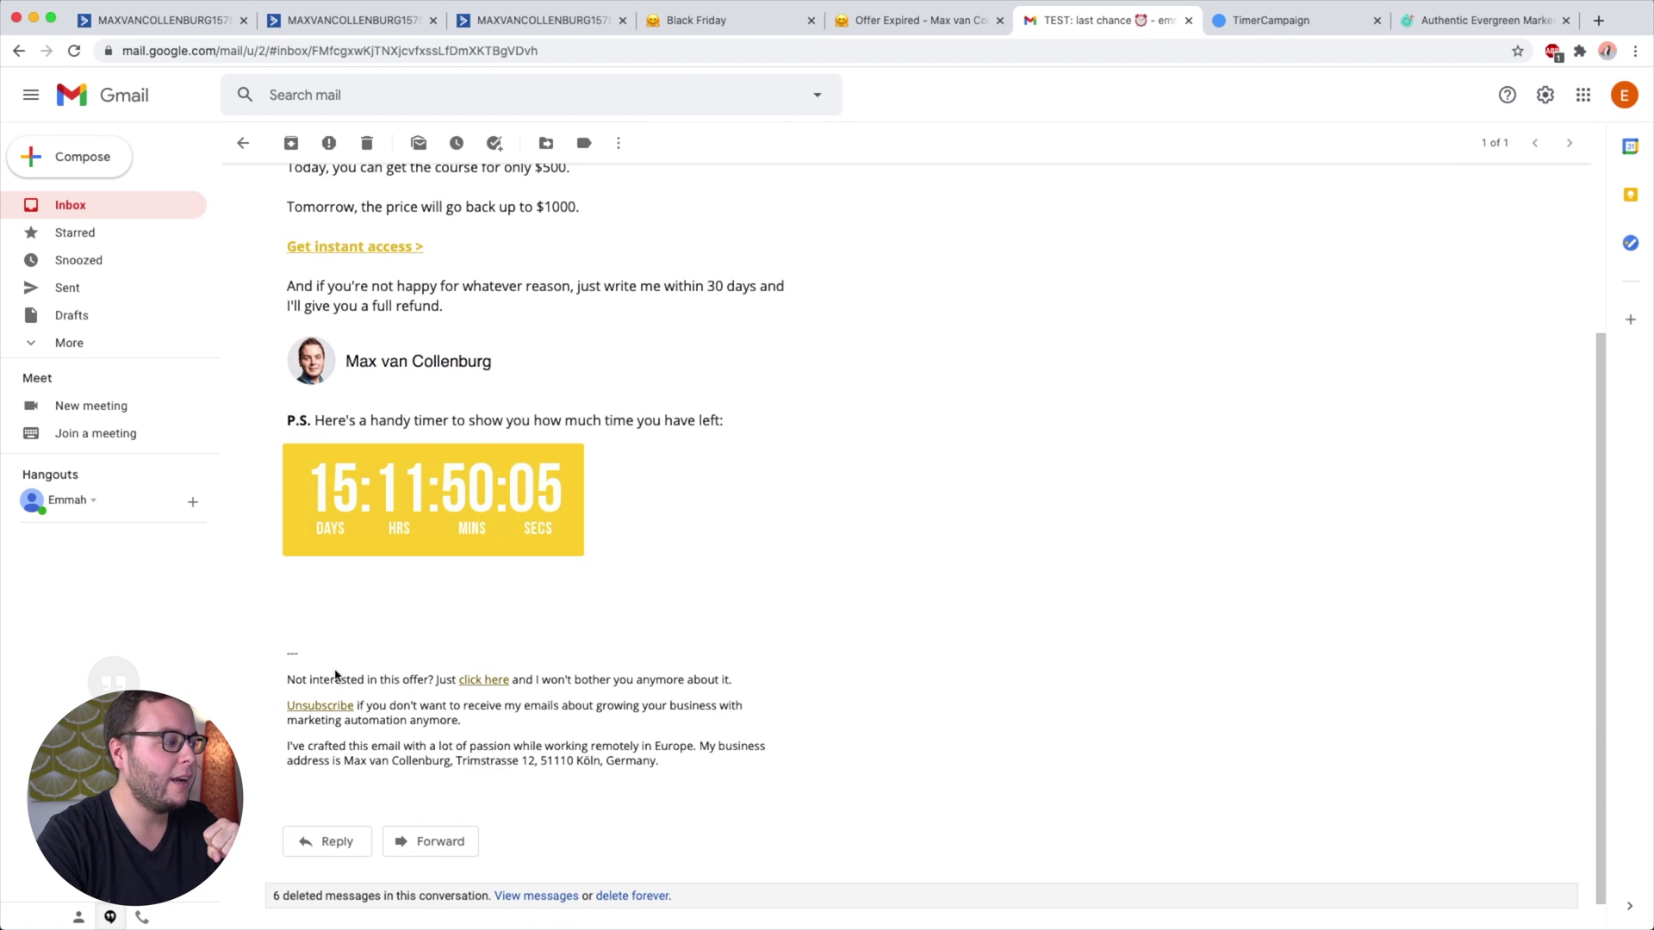
left_click_drag(290, 587, 364, 681)
left_click(411, 681)
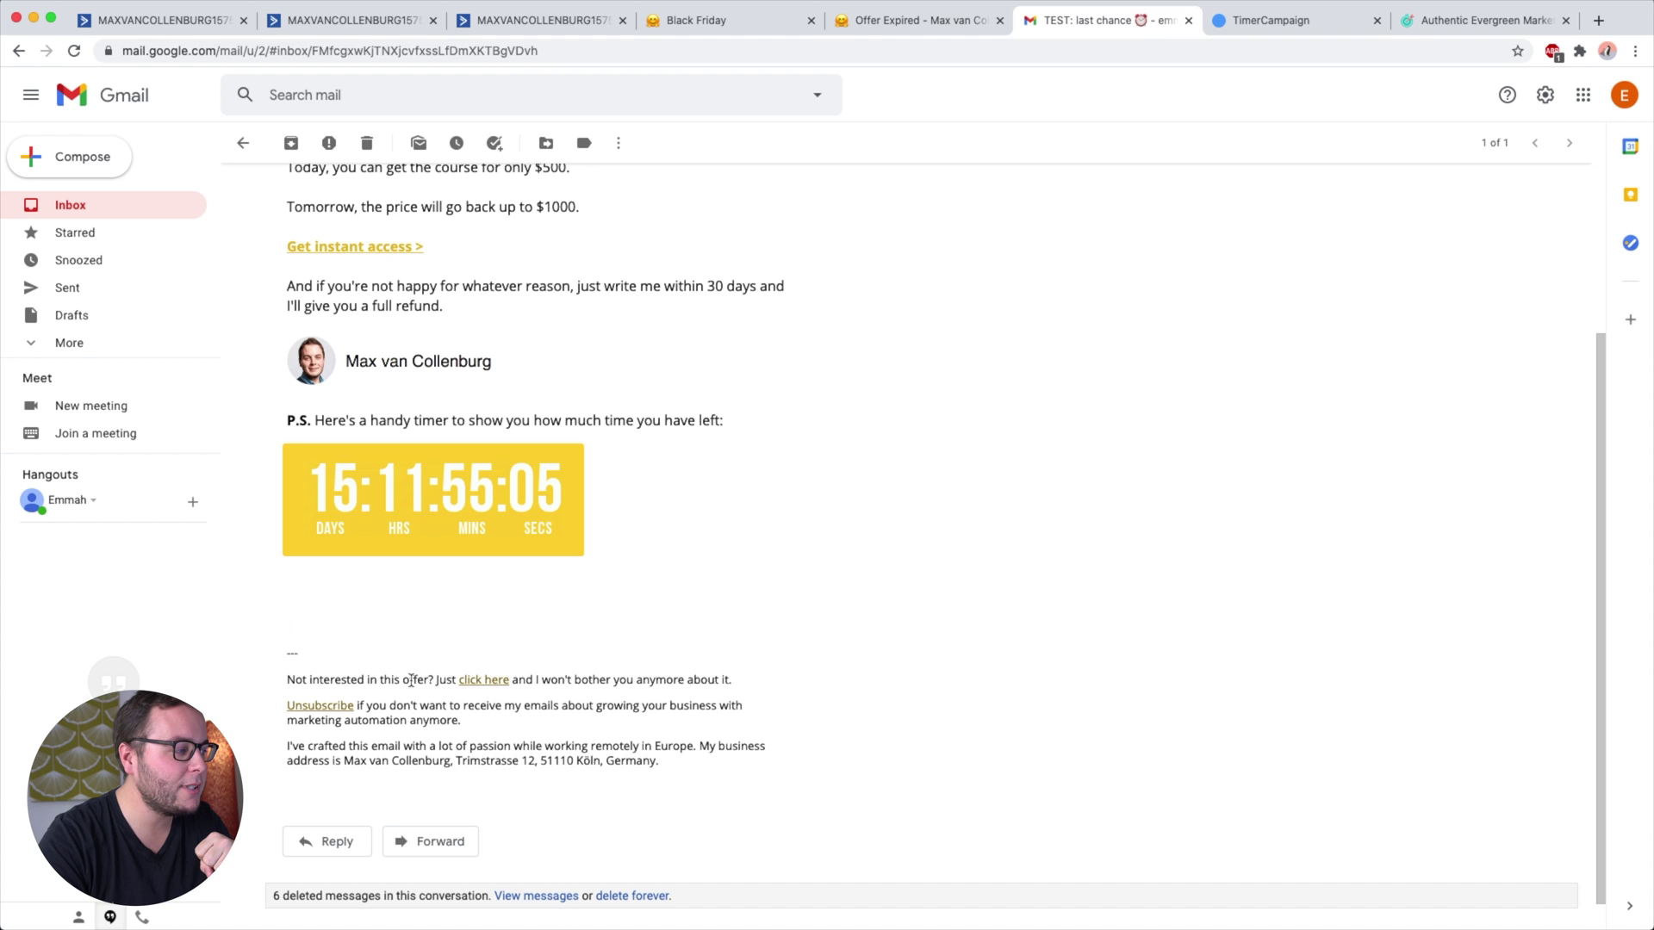
Follow the email's "click here" opt-out link and read the "Not interested" page.
left_click(483, 680)
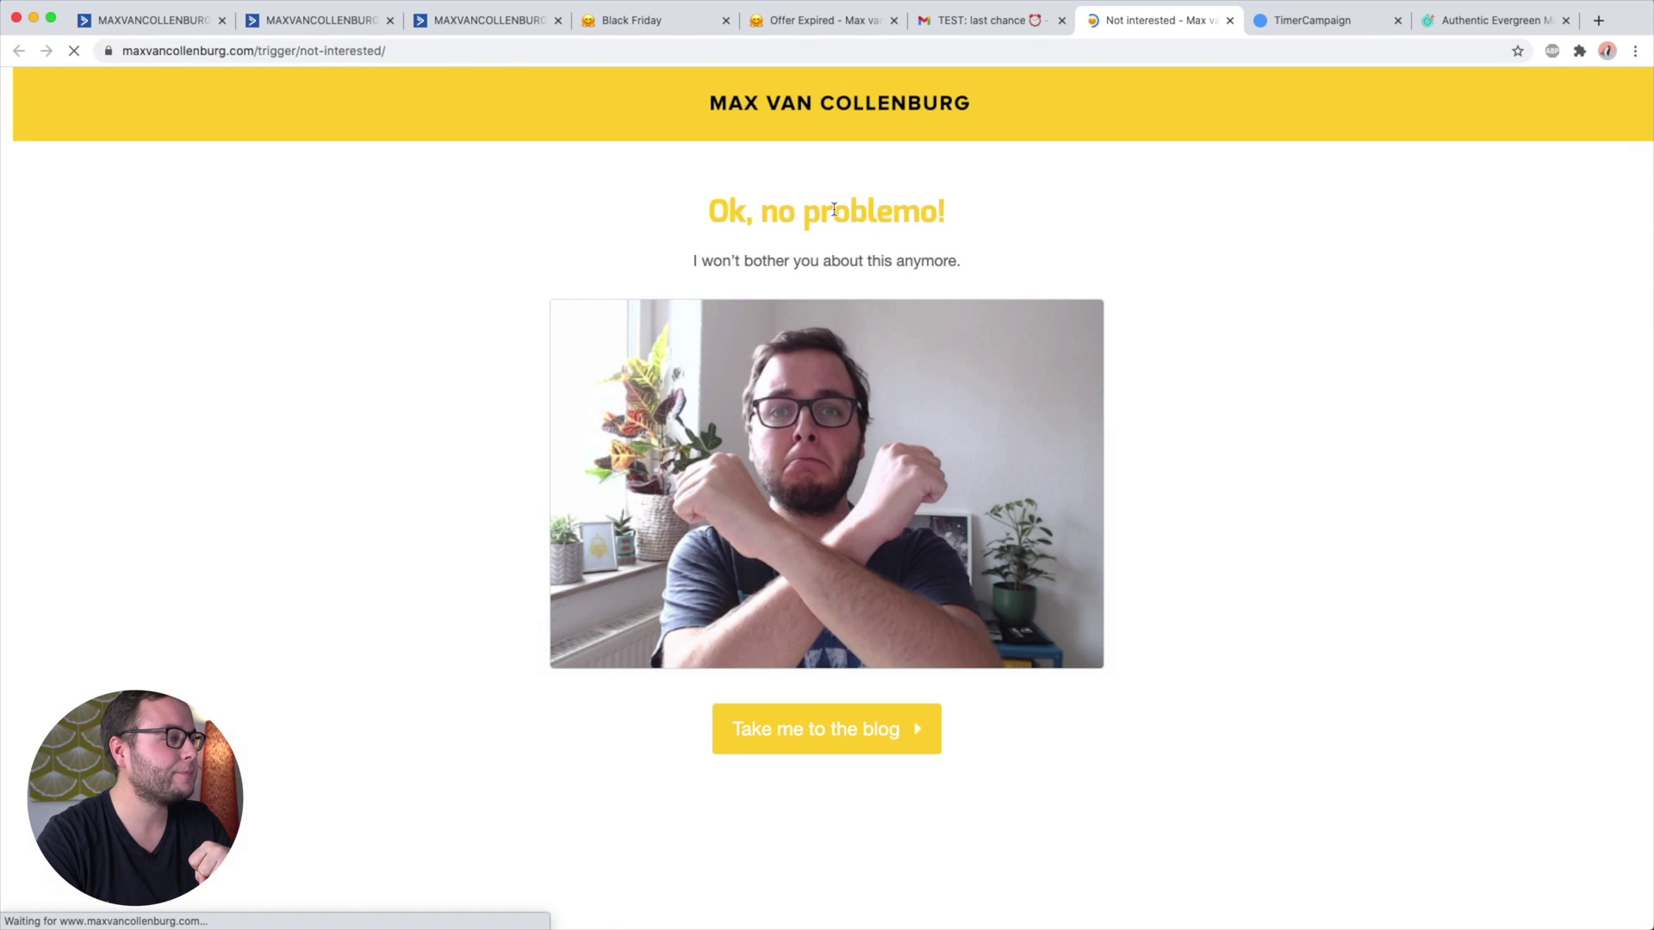
left_click_drag(718, 207, 947, 212)
left_click(857, 243)
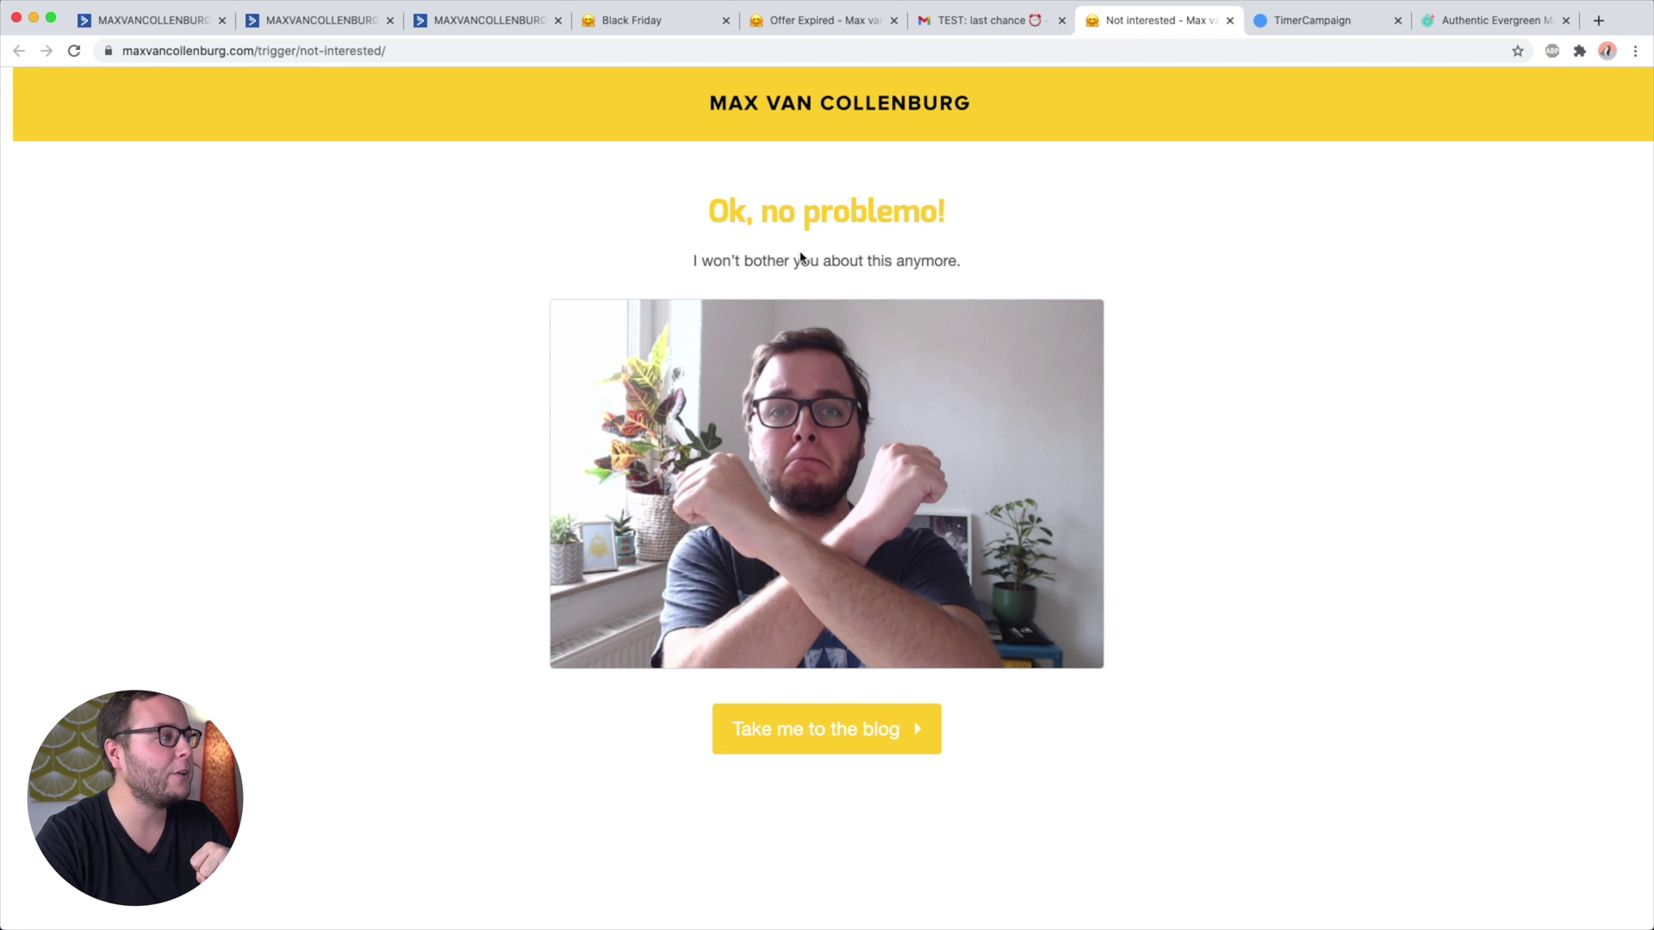
Return to the automation and inspect the "Not interested" goal's link-click conditions for each email, closing them without changes.
left_click(181, 27)
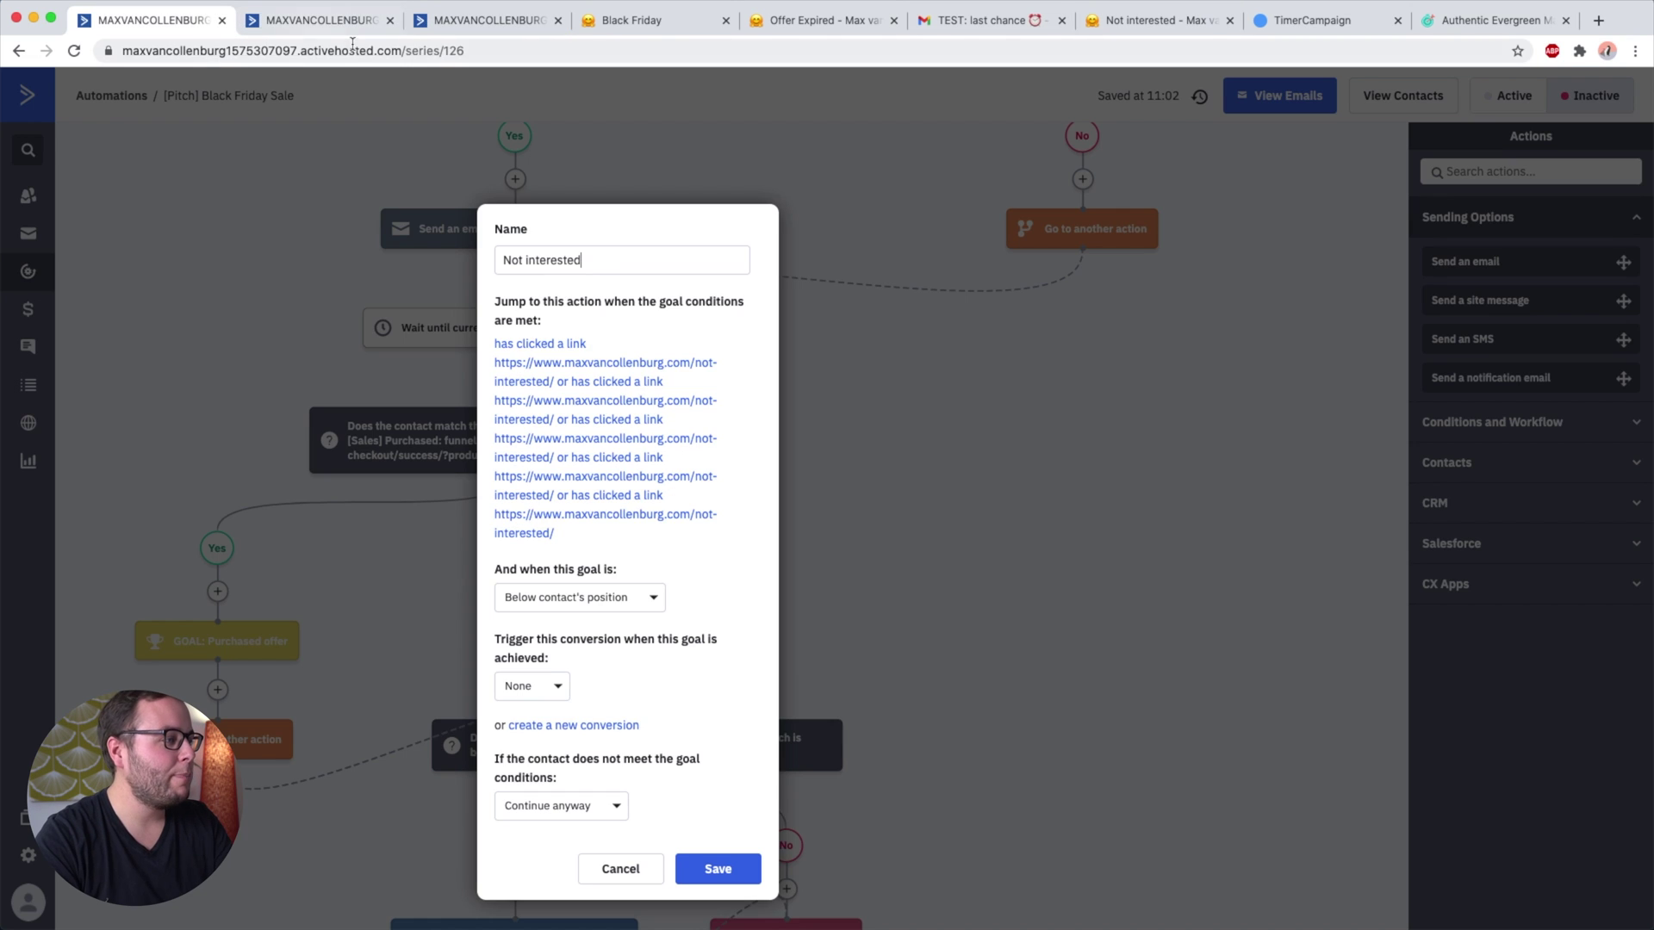
left_click(539, 367)
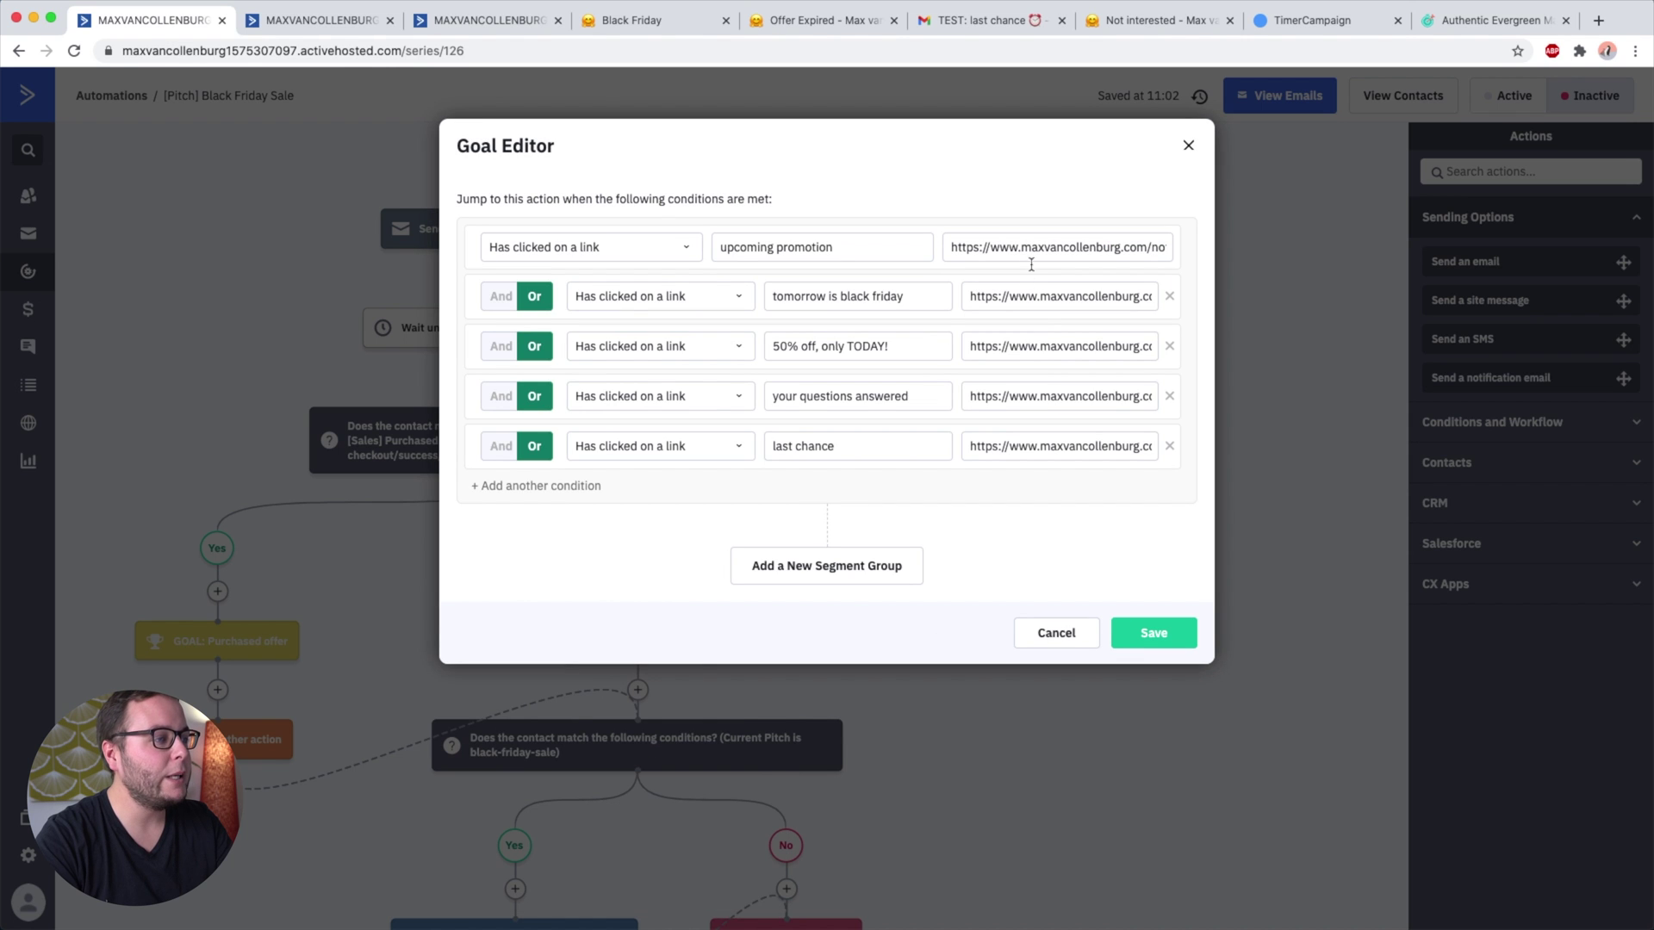
left_click(1062, 247)
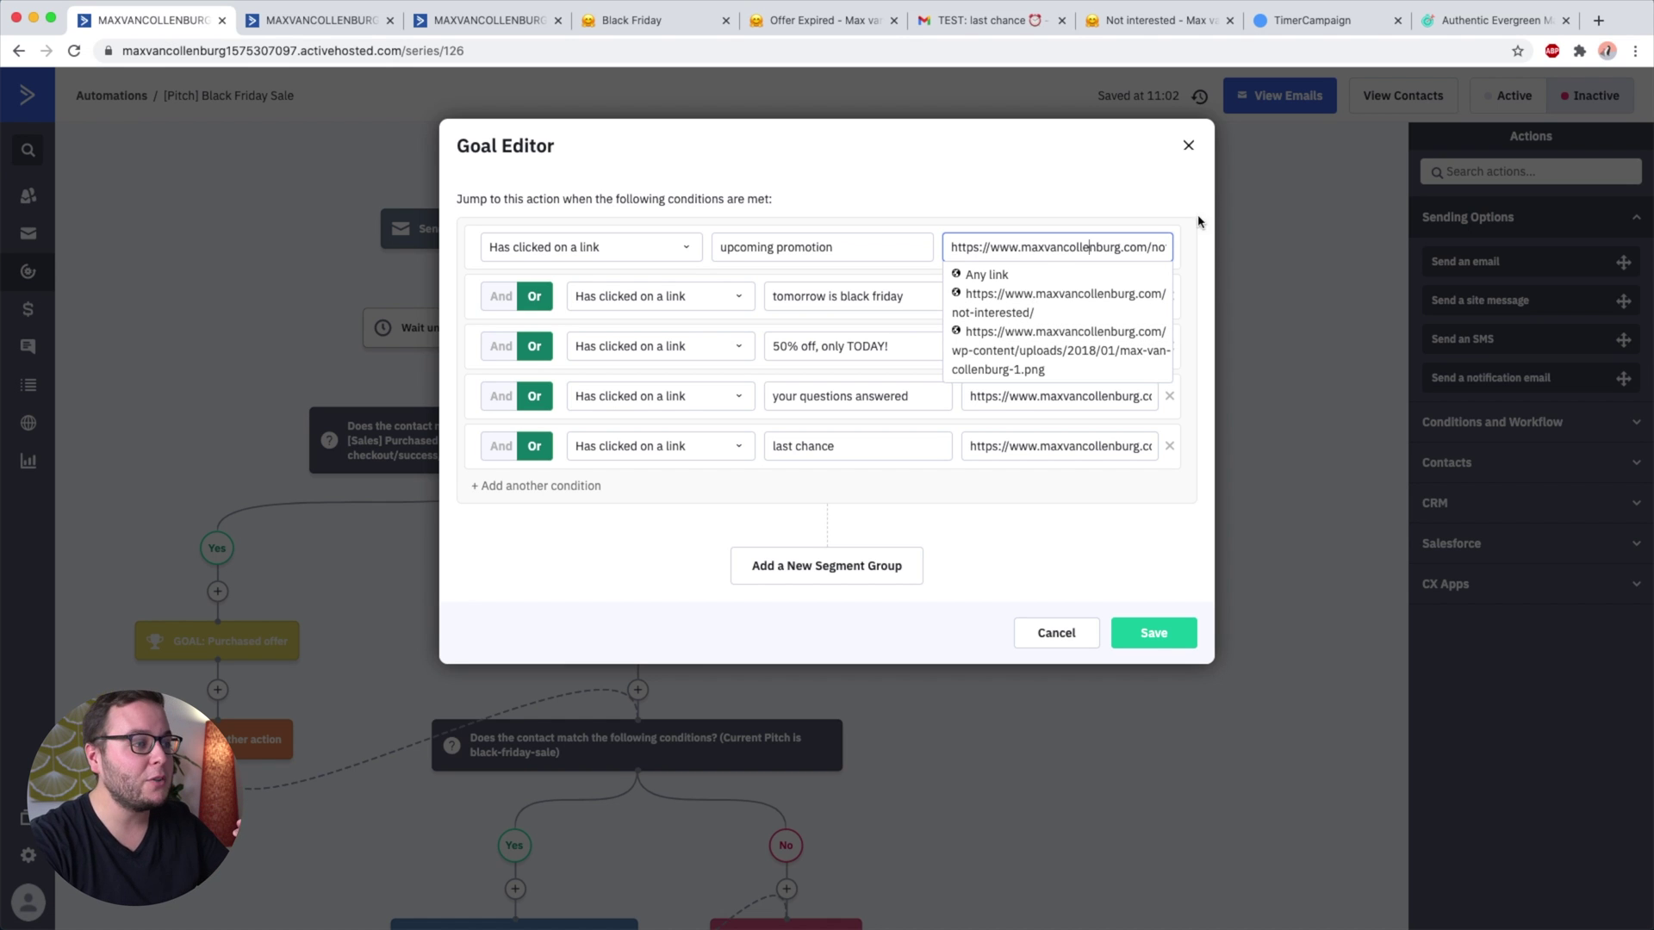
left_click(1330, 200)
left_click(1242, 331)
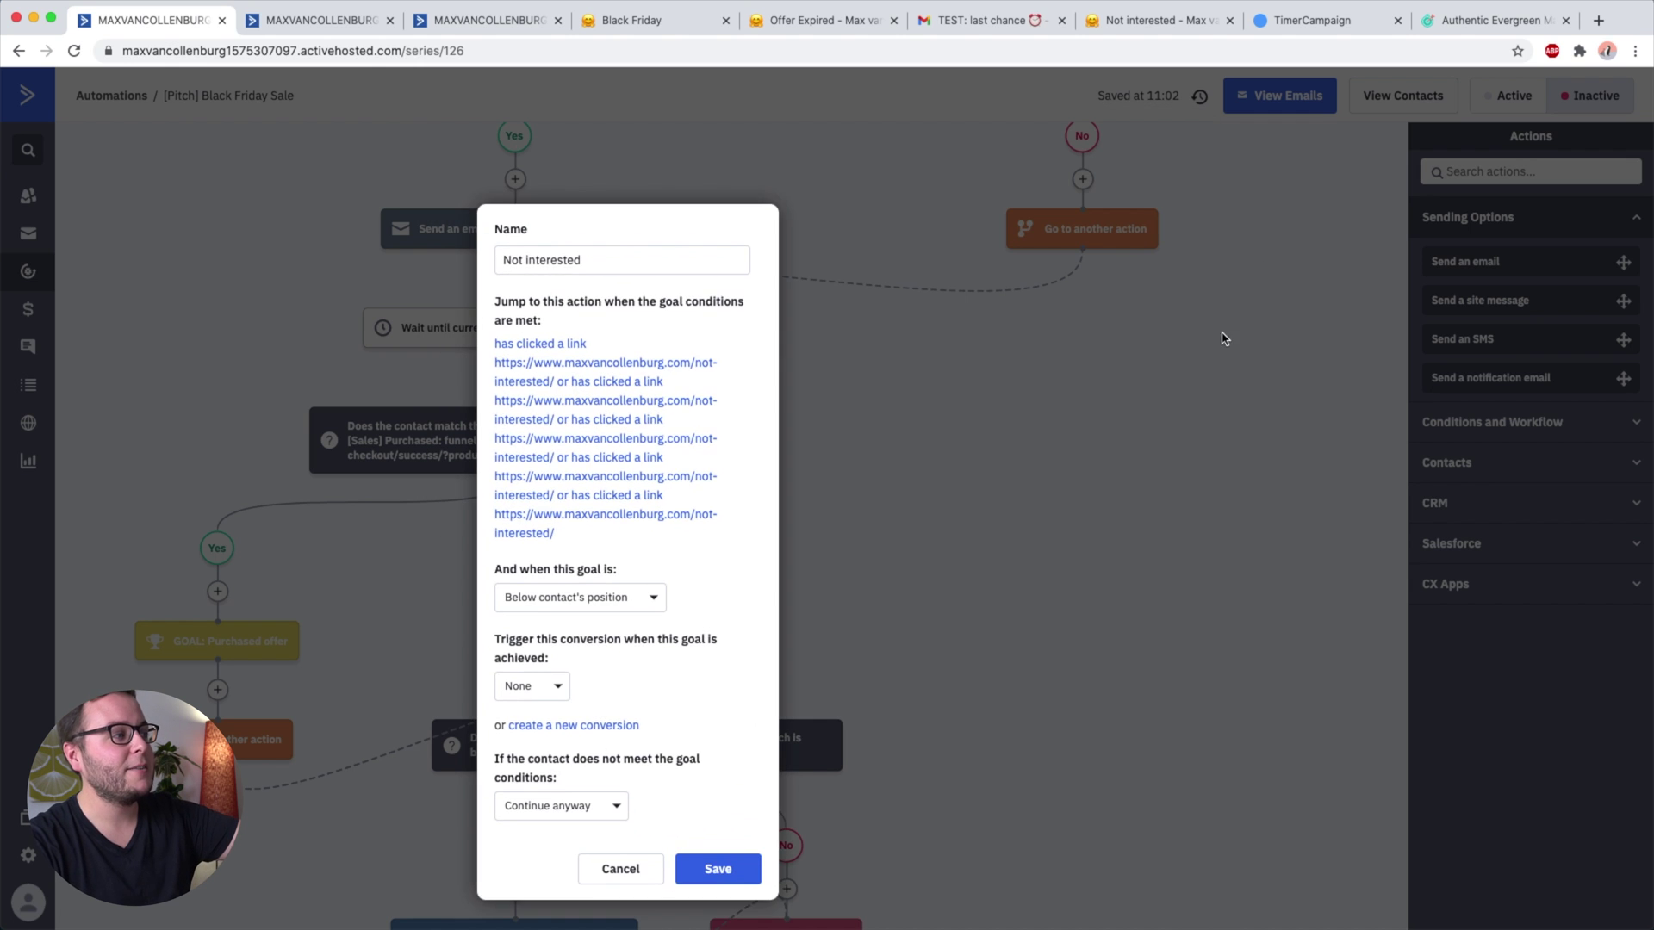
left_click(1225, 338)
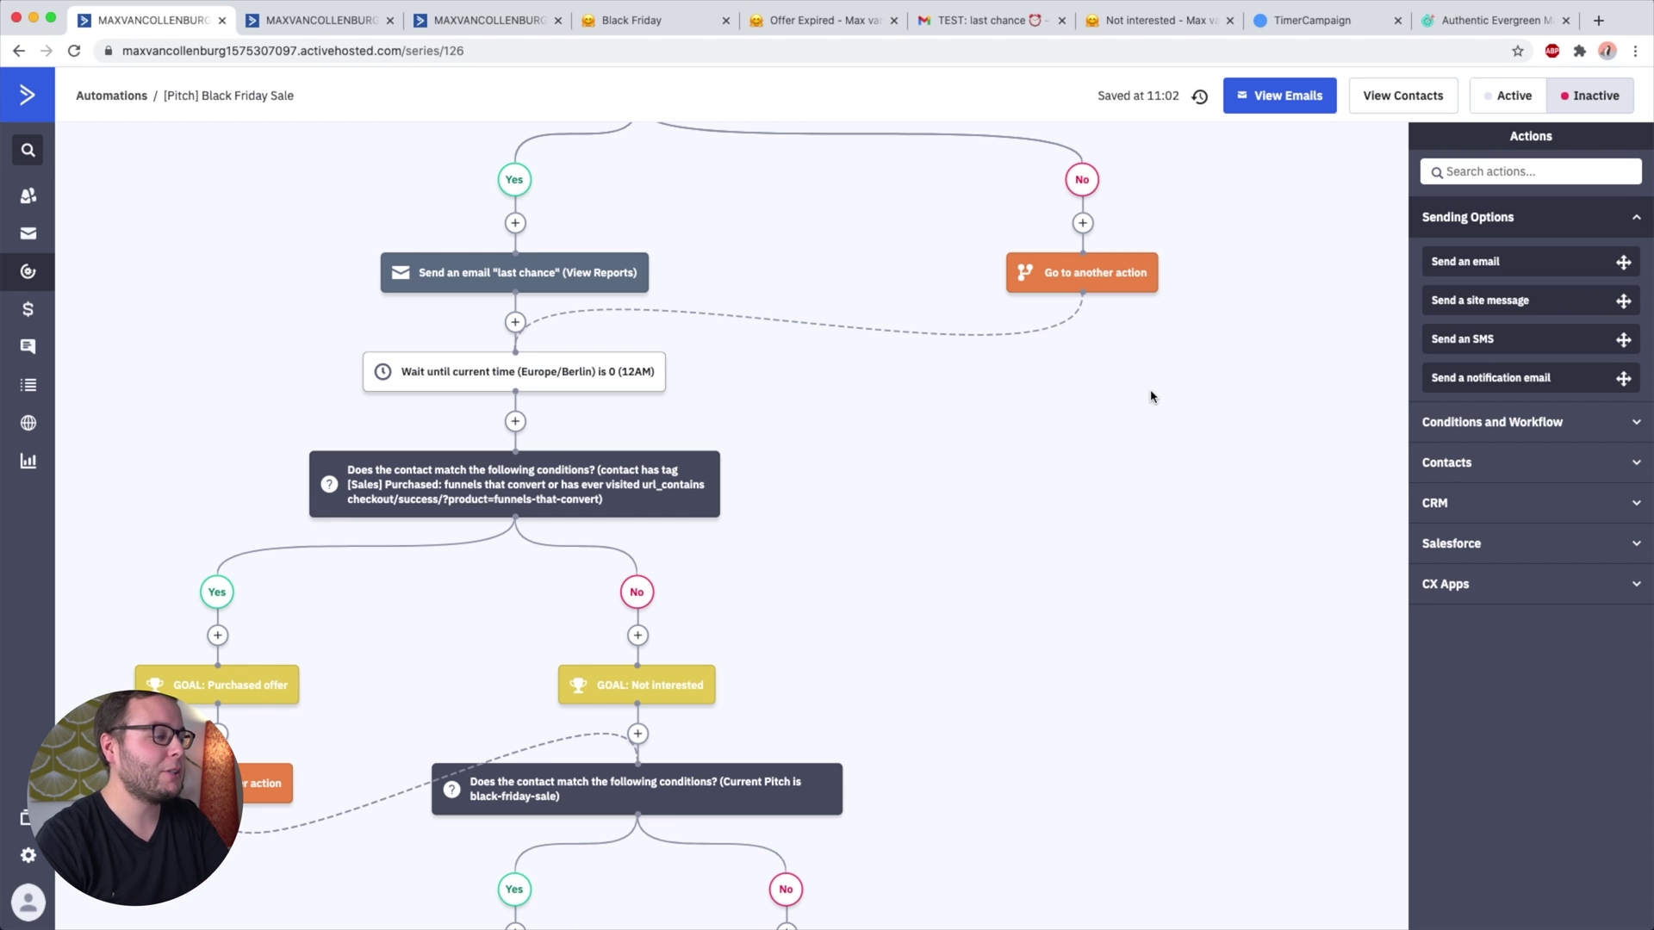
Compare the final Current Pitch check with the field update near the start, and inspect the action that clears Current Pitch without changing it.
scroll(900, 574, "down", 3)
mouse_move(735, 525)
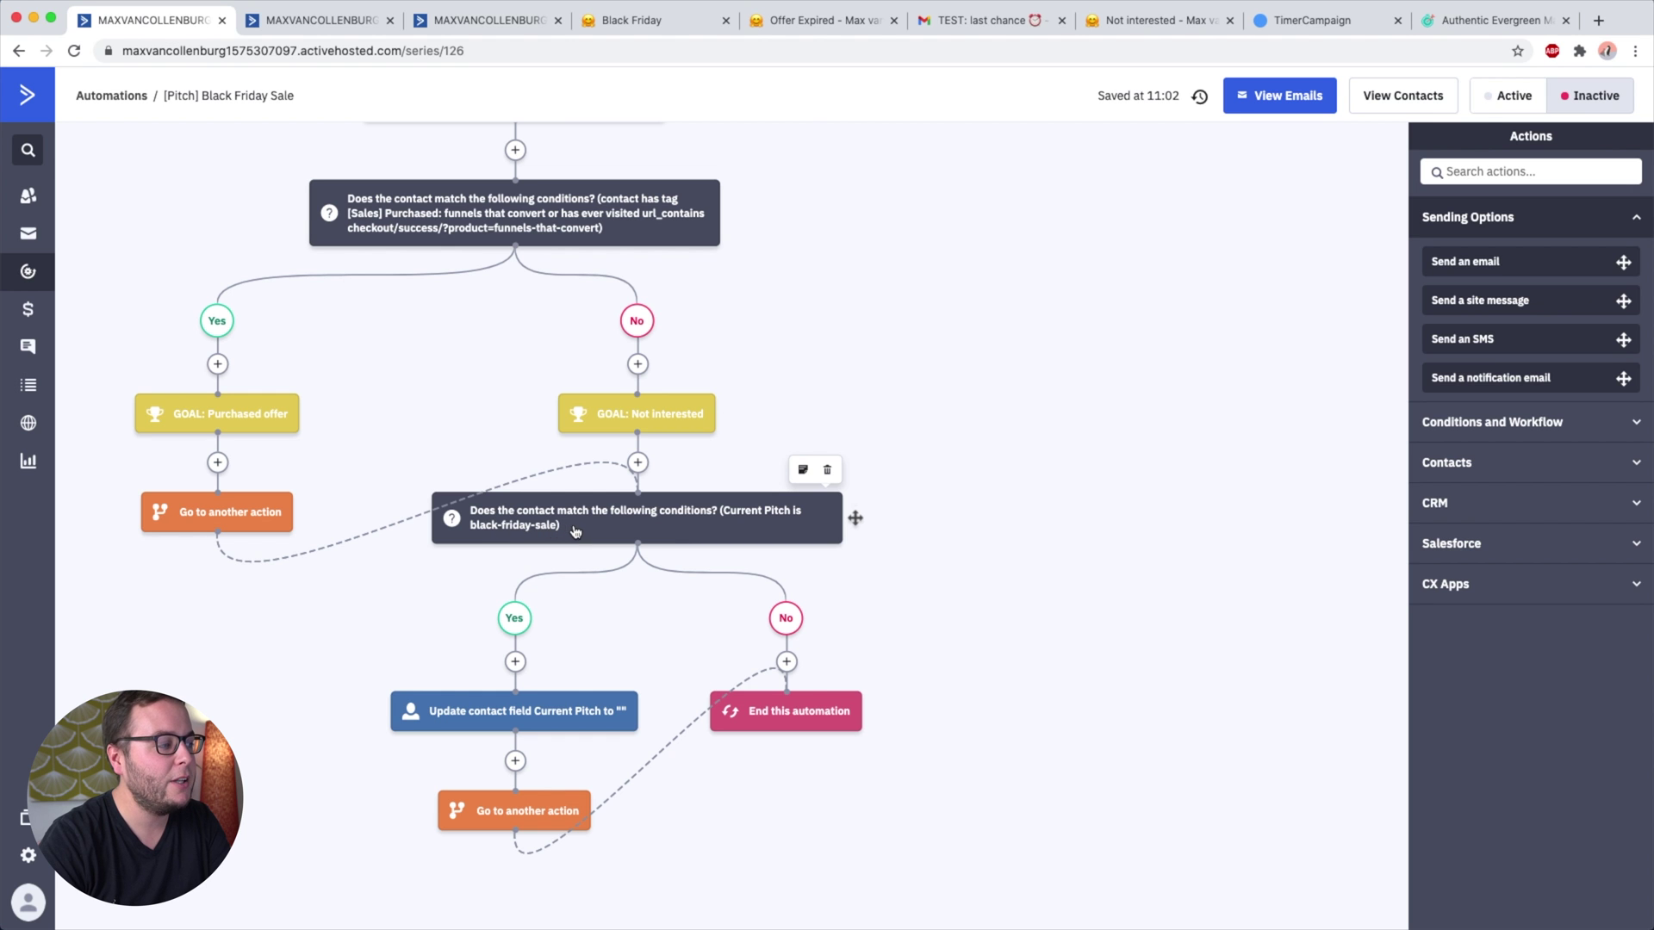
scroll(581, 558, "up", 15)
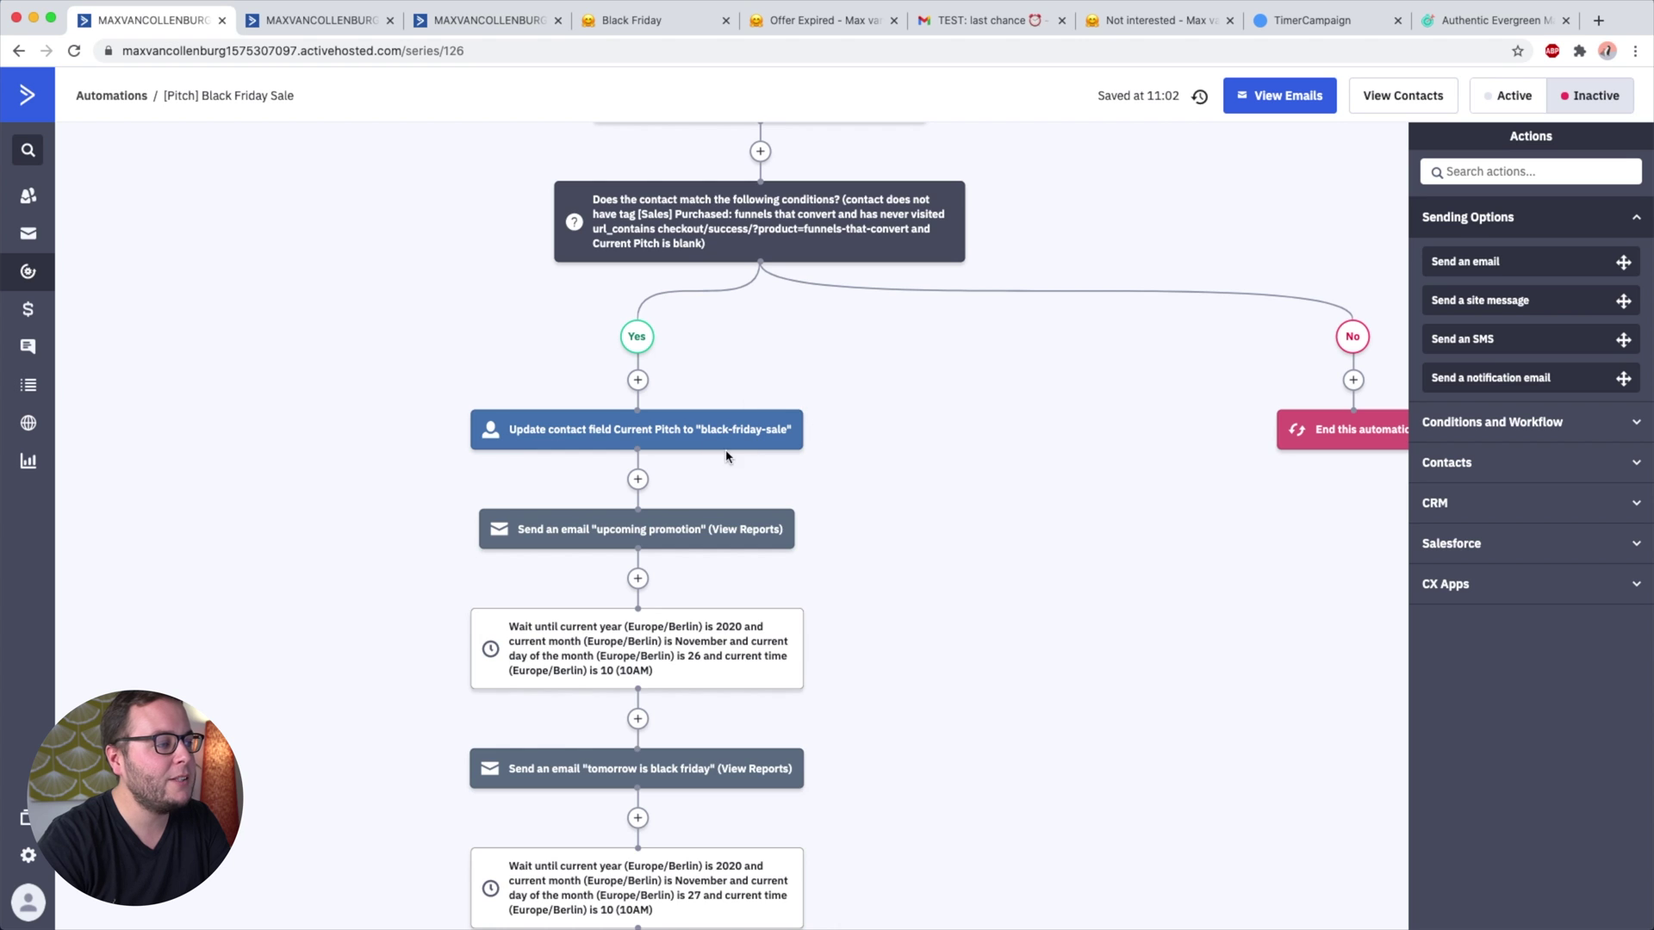
scroll(726, 456, "down", 15)
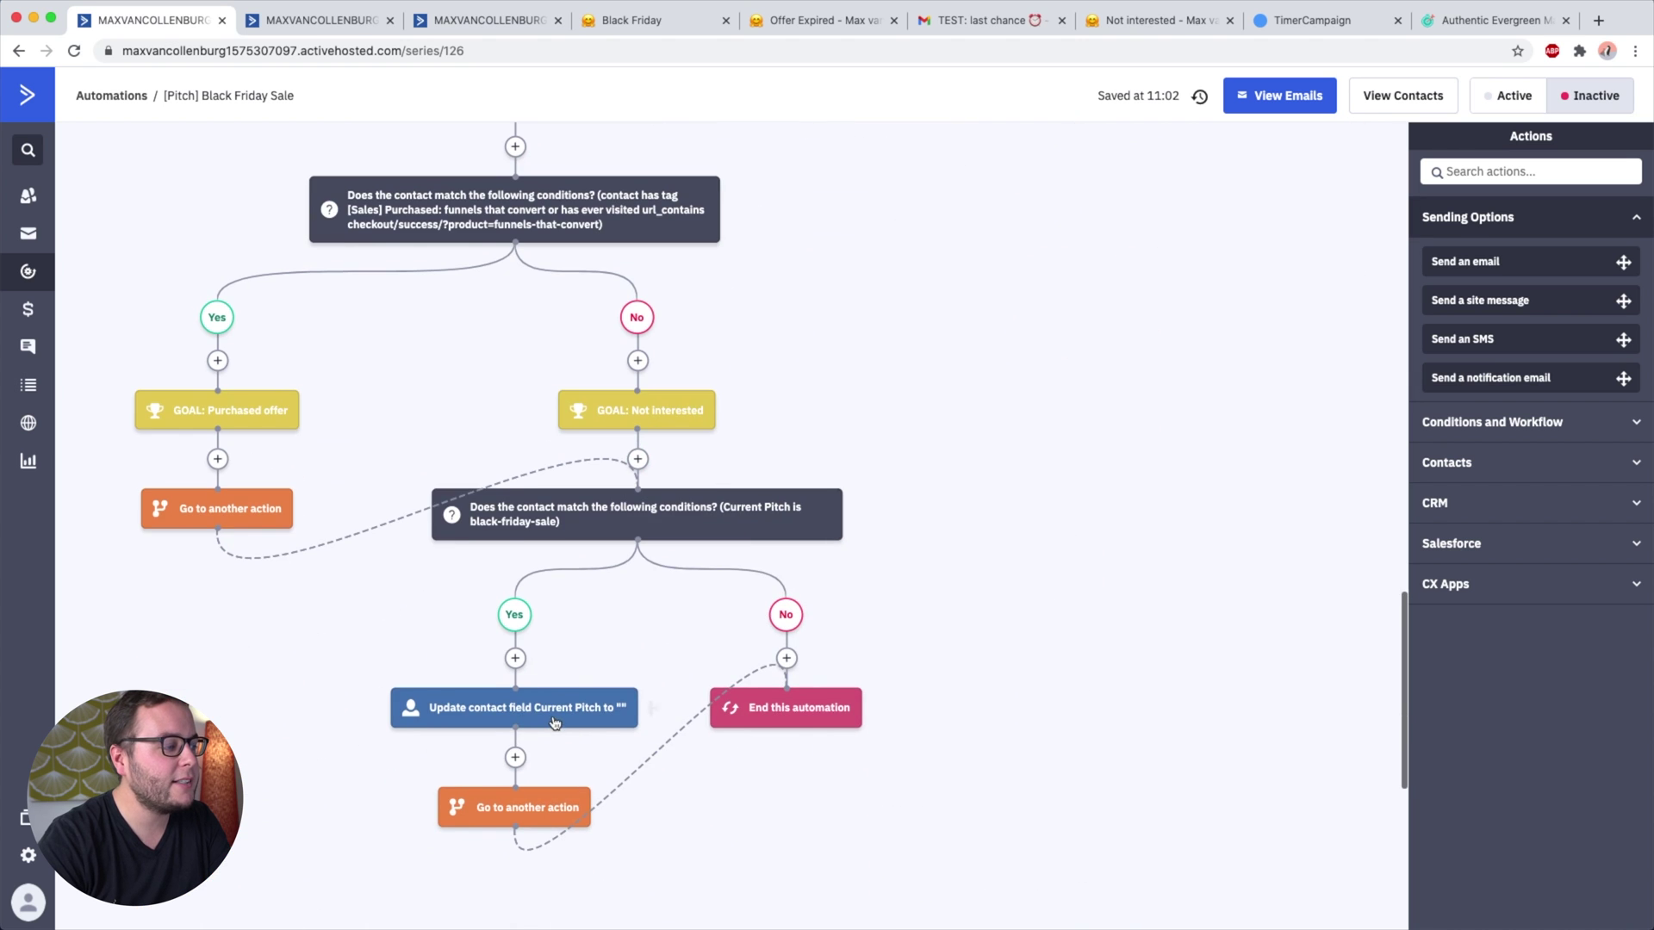
left_click(611, 720)
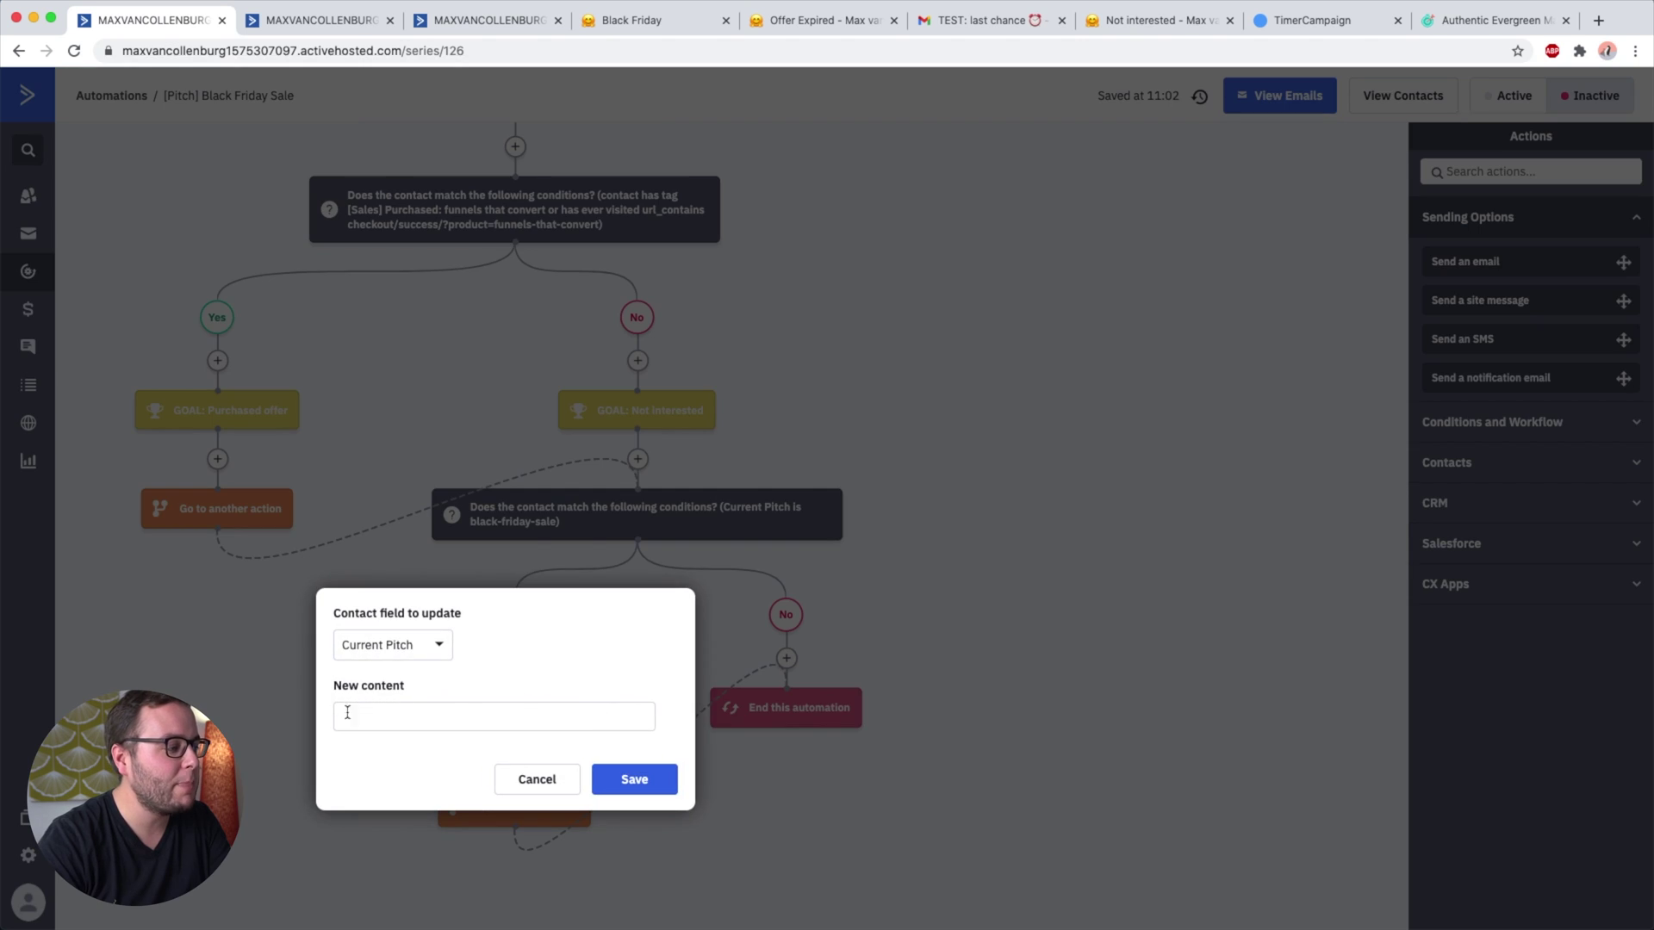
left_click(1084, 518)
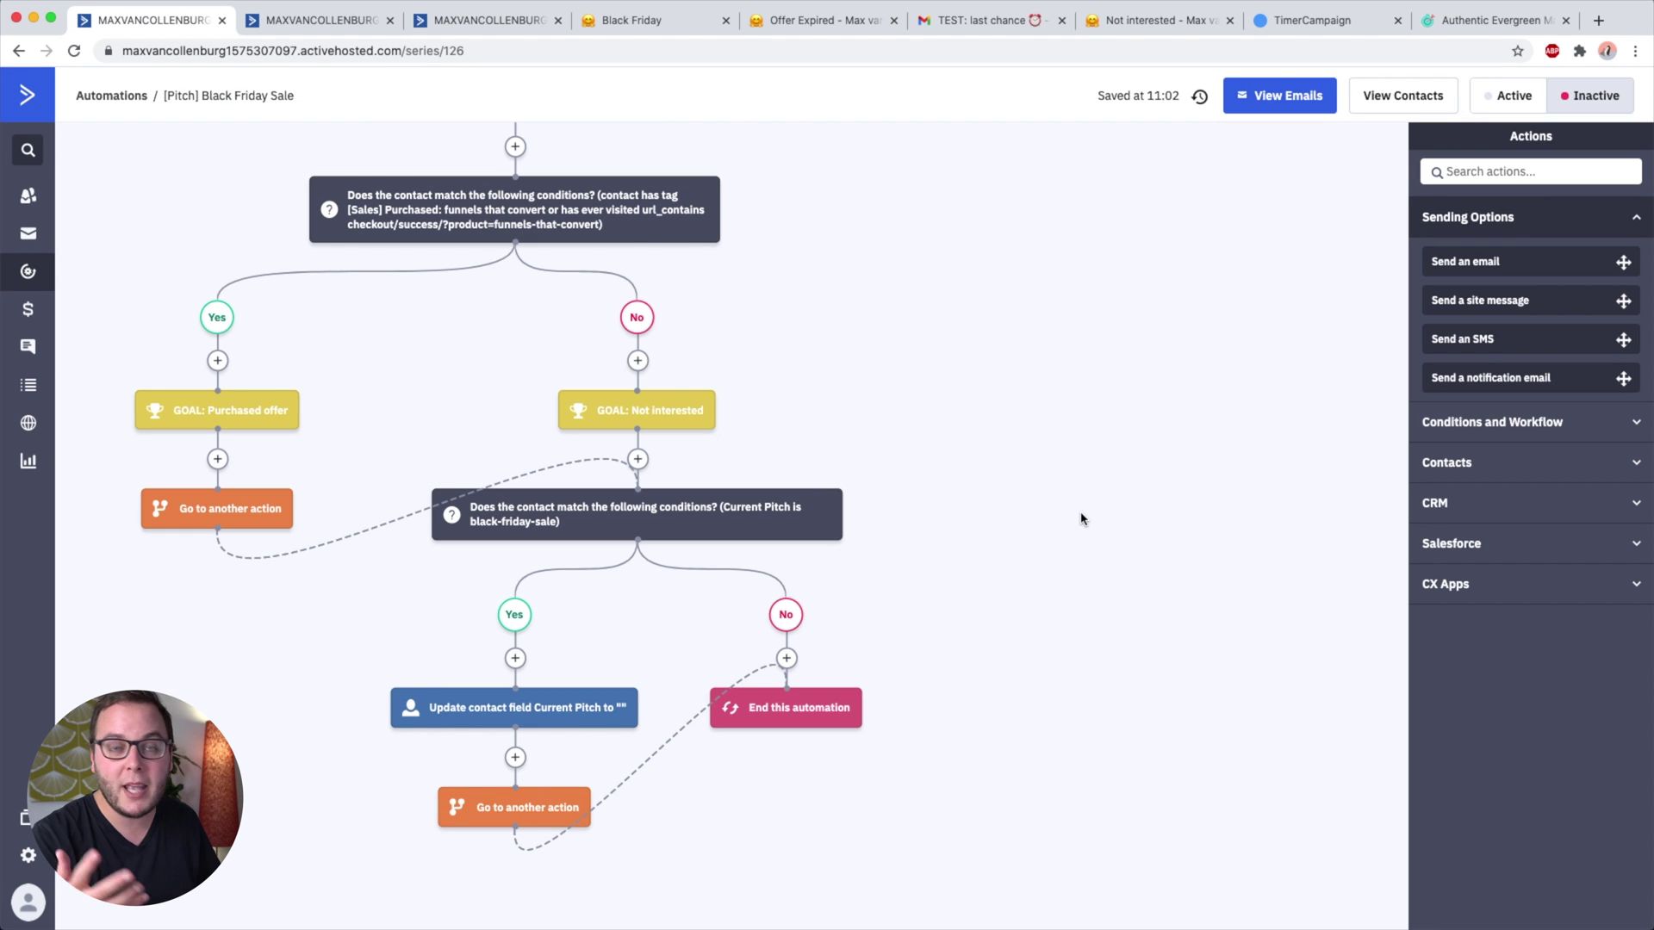
Review the "End this automation" branch of the Current Pitch check and return to the start of the automation.
mouse_move(770, 722)
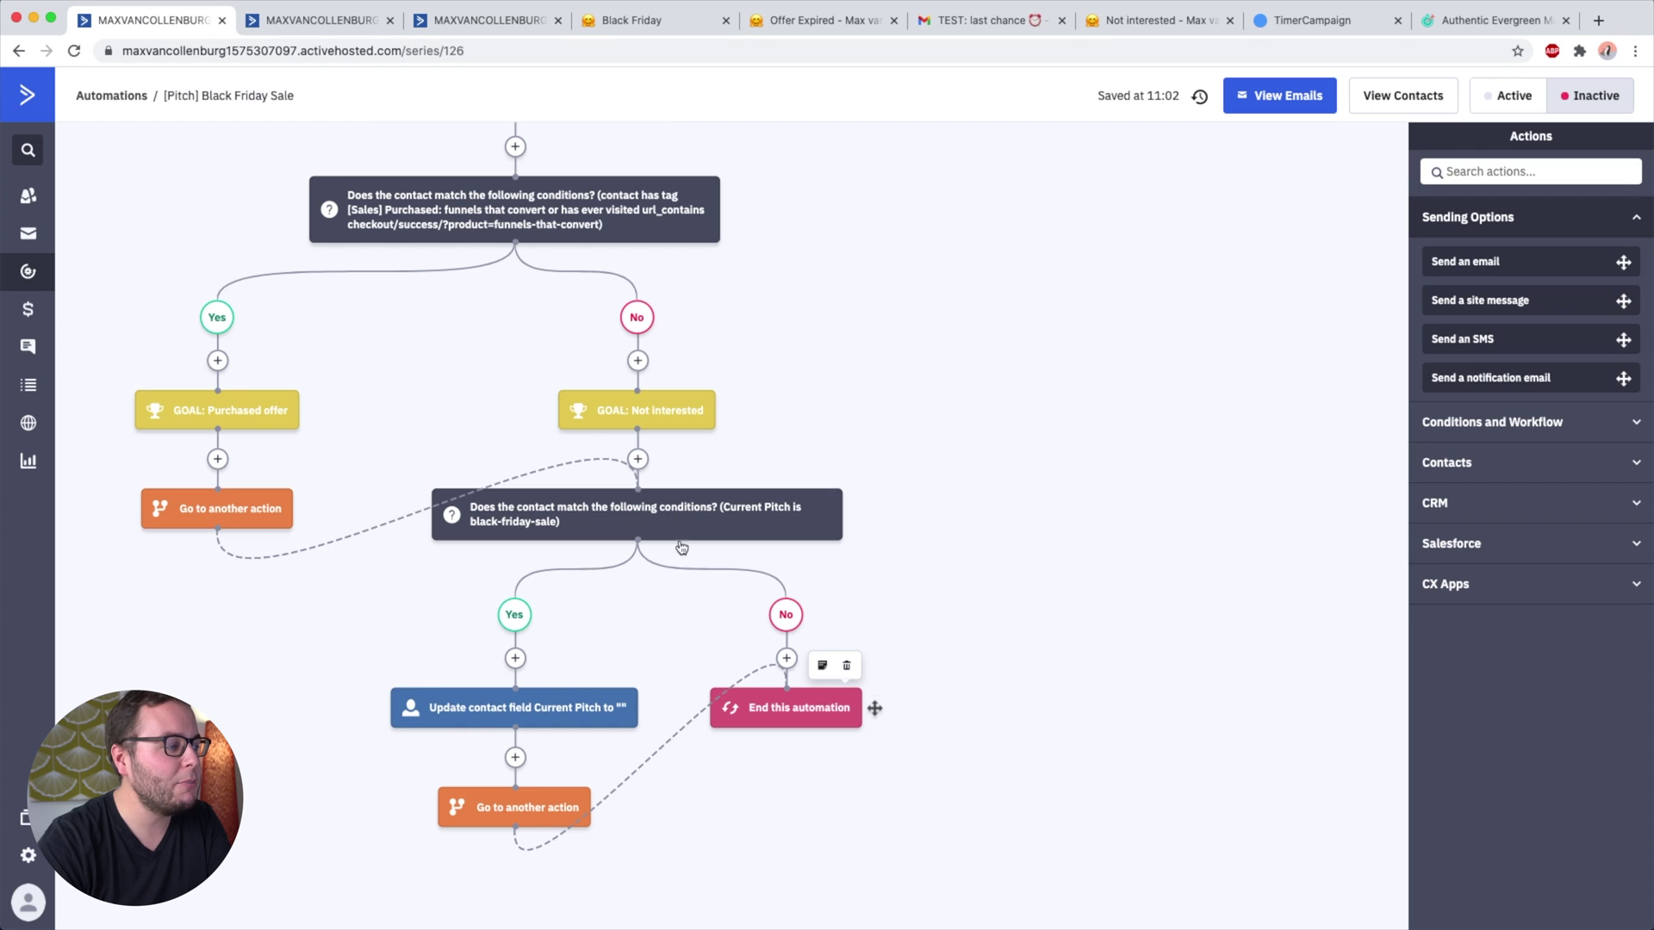
mouse_move(636, 537)
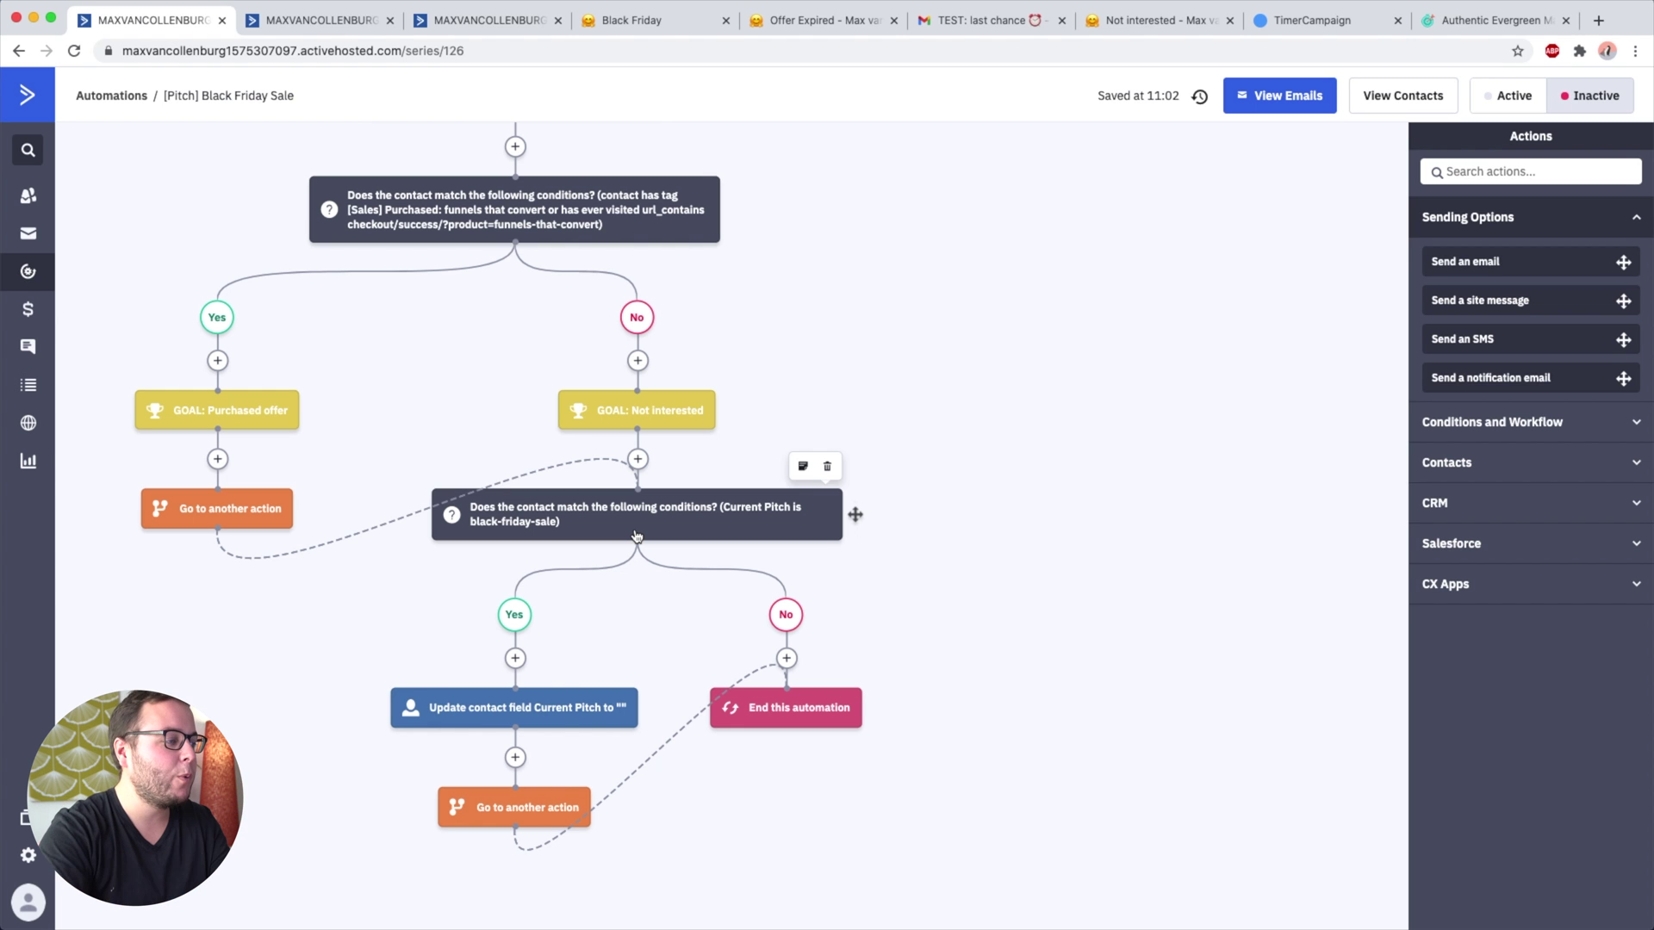
scroll(961, 583, "up", 4)
scroll(961, 583, "up", 10)
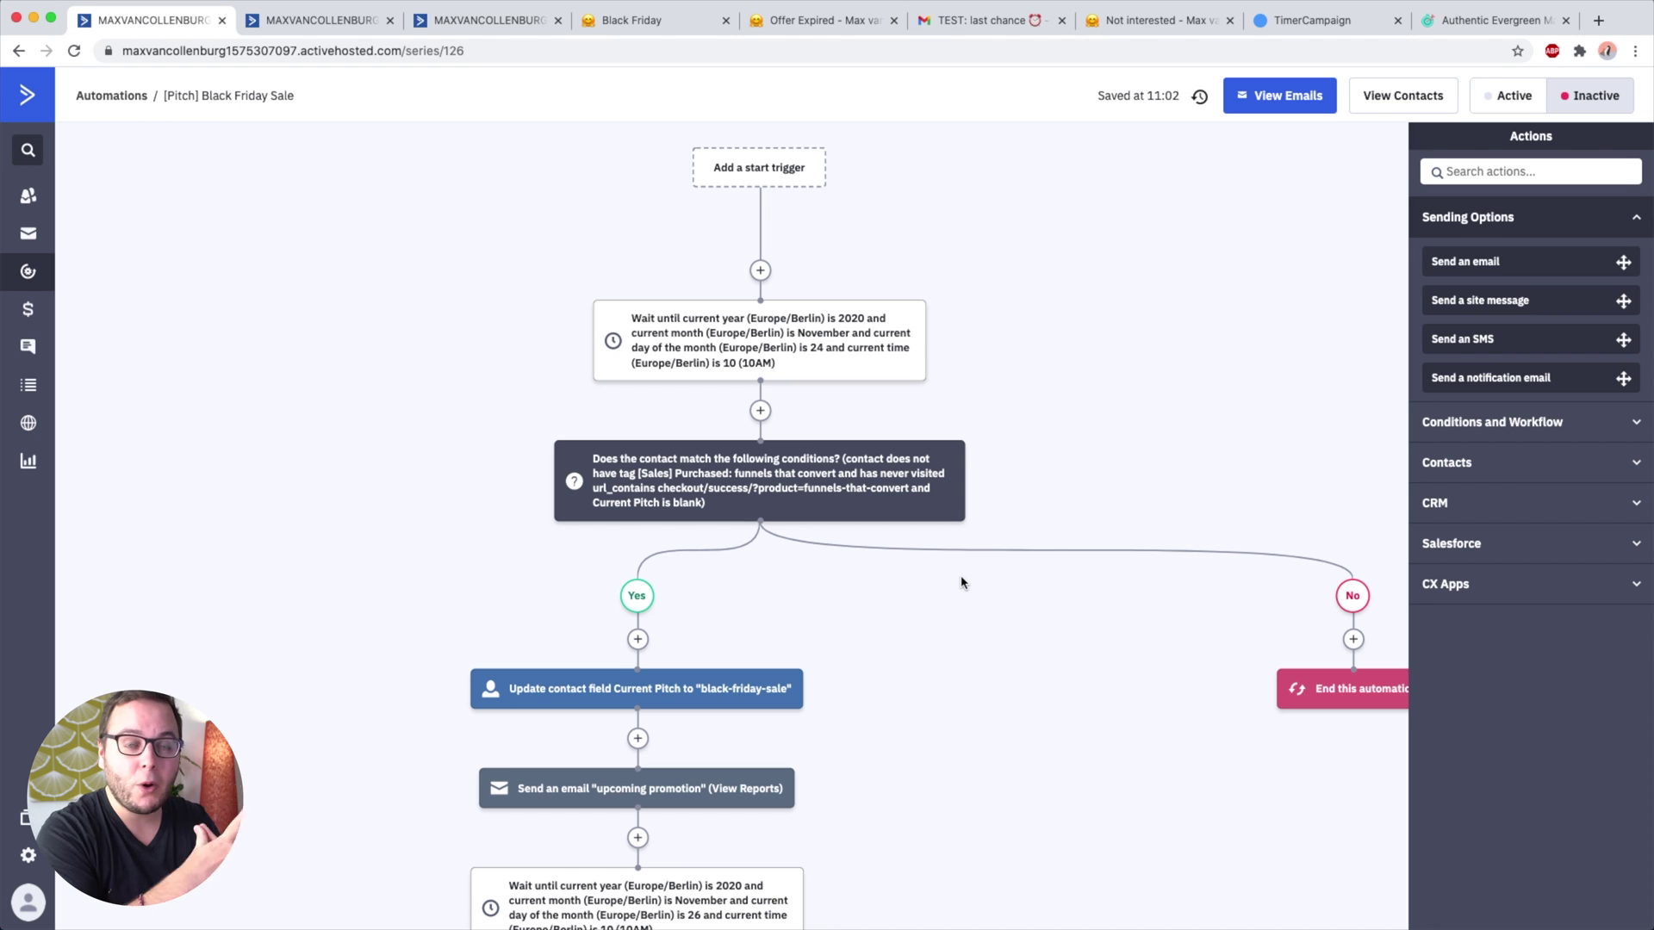